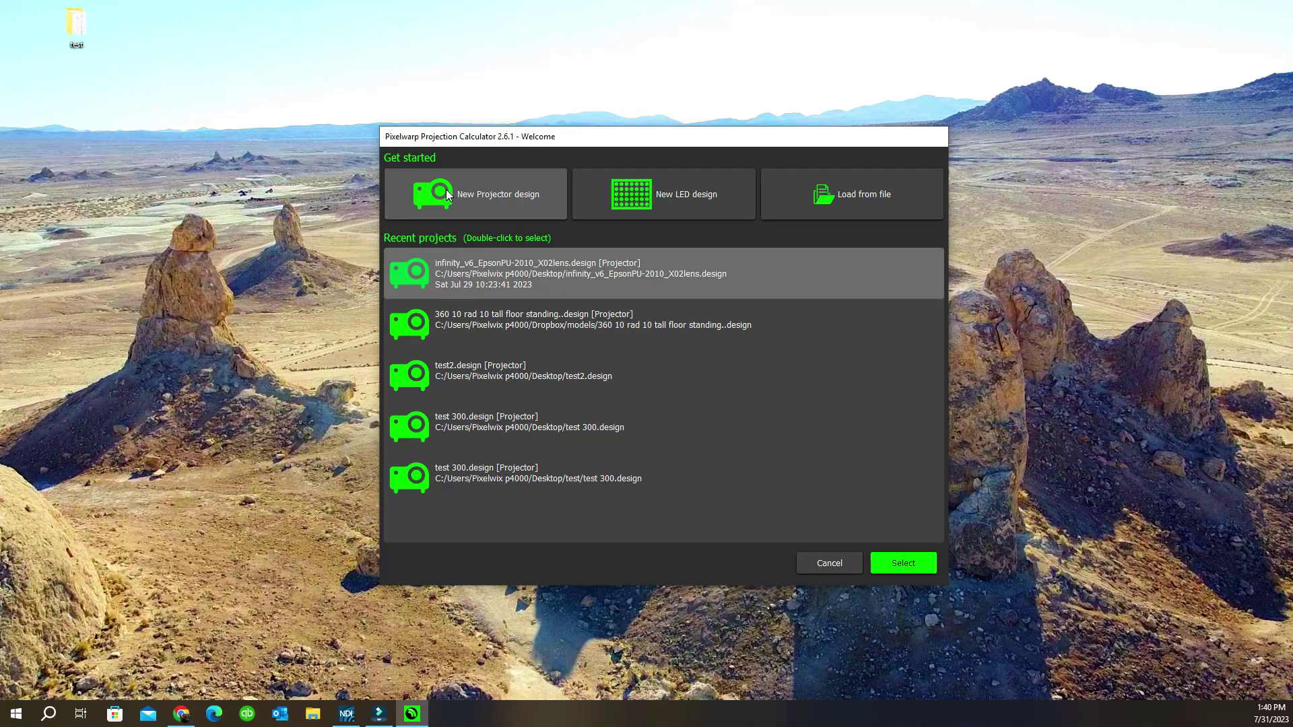
Step: Create a new LED design project and add one LED panel to the scene
click(641, 197)
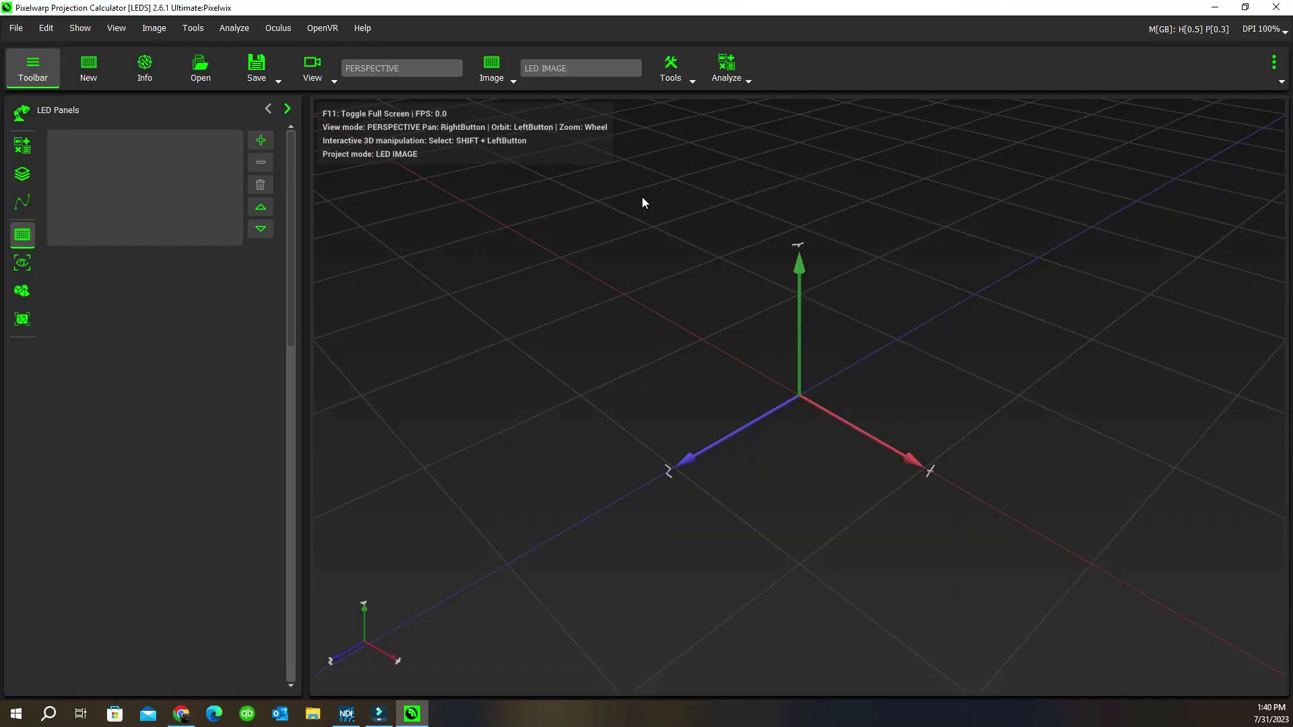
scroll(823, 381, down, 6)
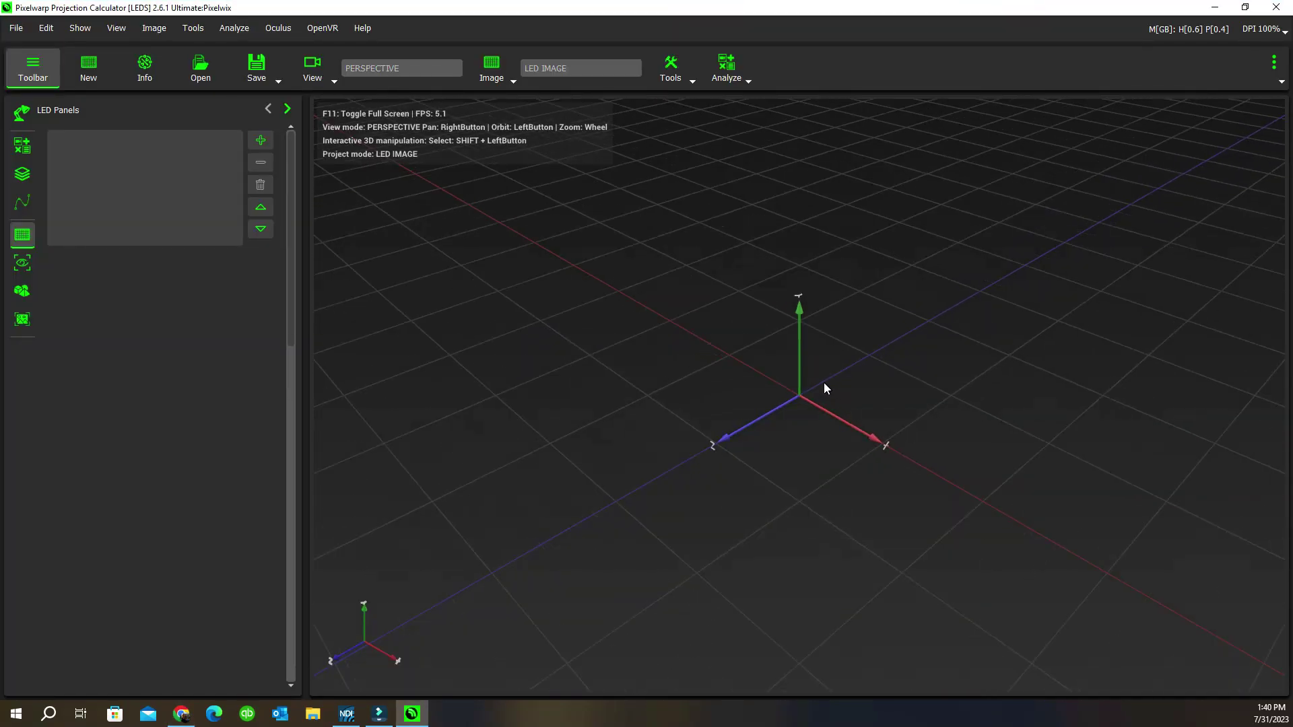
scroll(819, 377, up, 7)
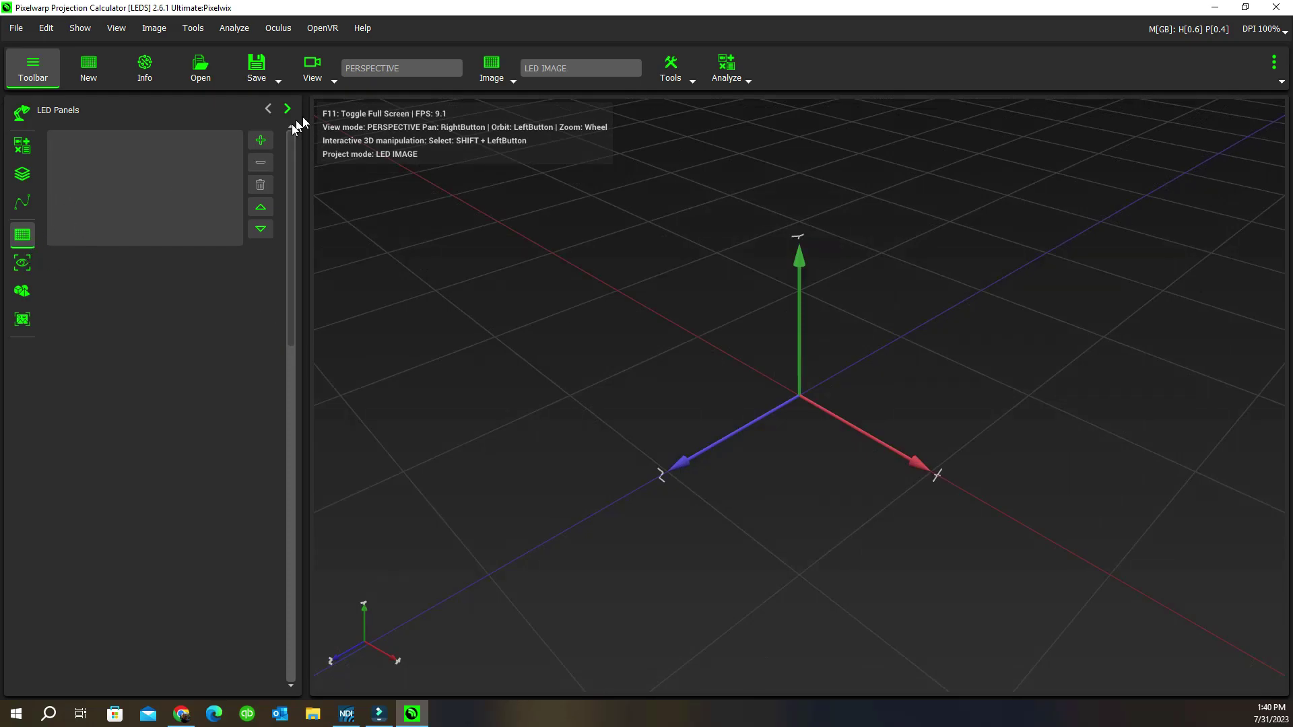
click(261, 139)
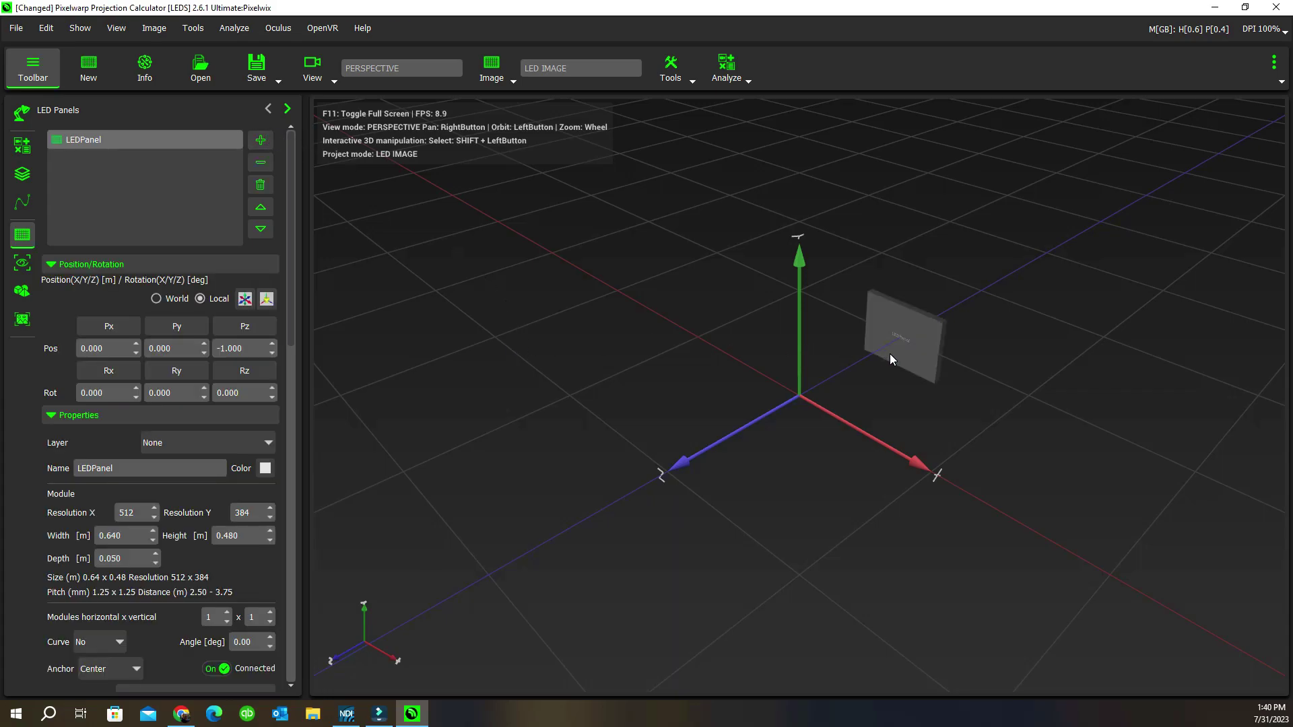
Step: Examine the LED panel from several angles along with its module resolution, dimensions and pixel pitch properties
drag(476, 469, 842, 418)
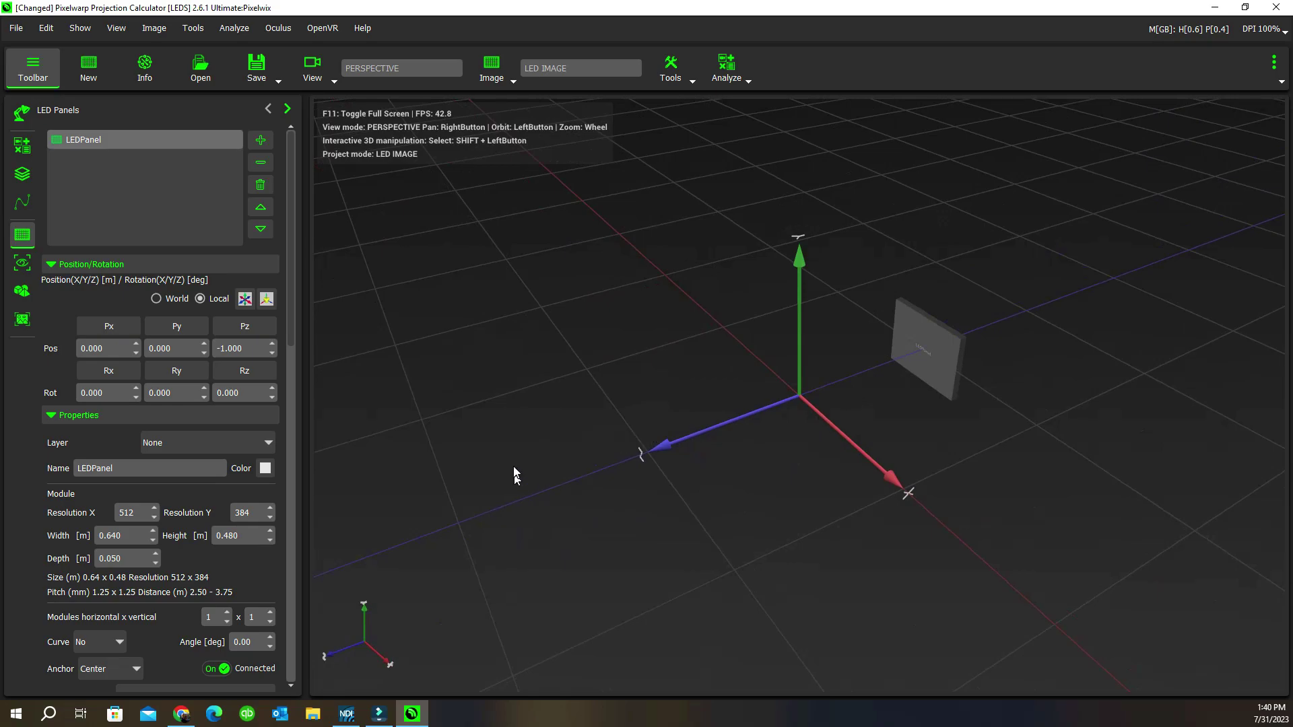
drag(513, 466, 808, 453)
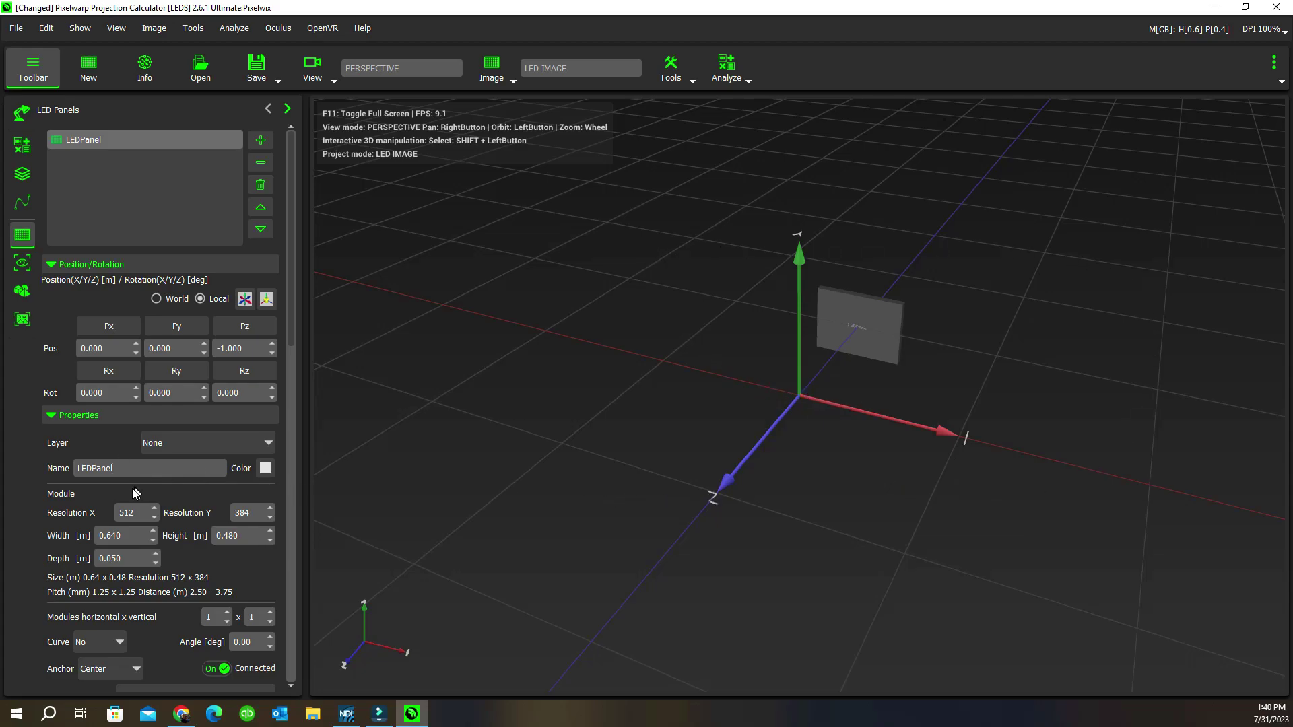
scroll(134, 493, down, 1)
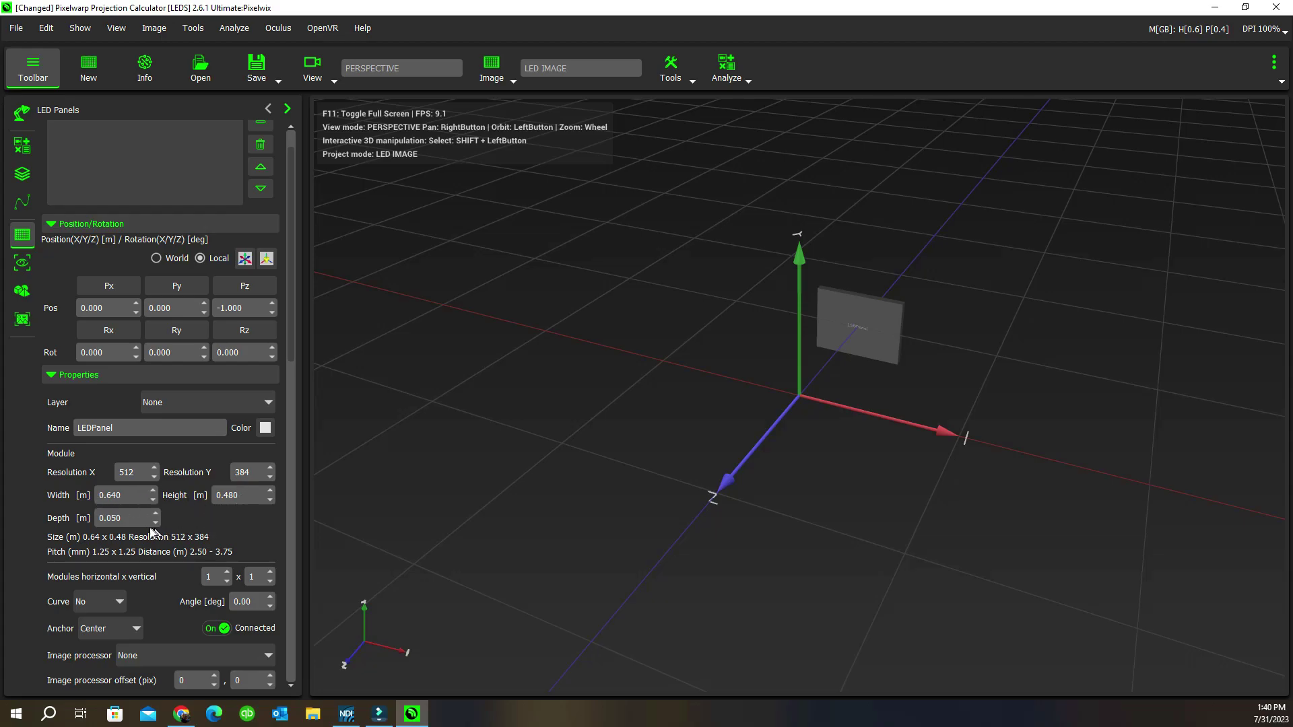
drag(862, 441, 416, 460)
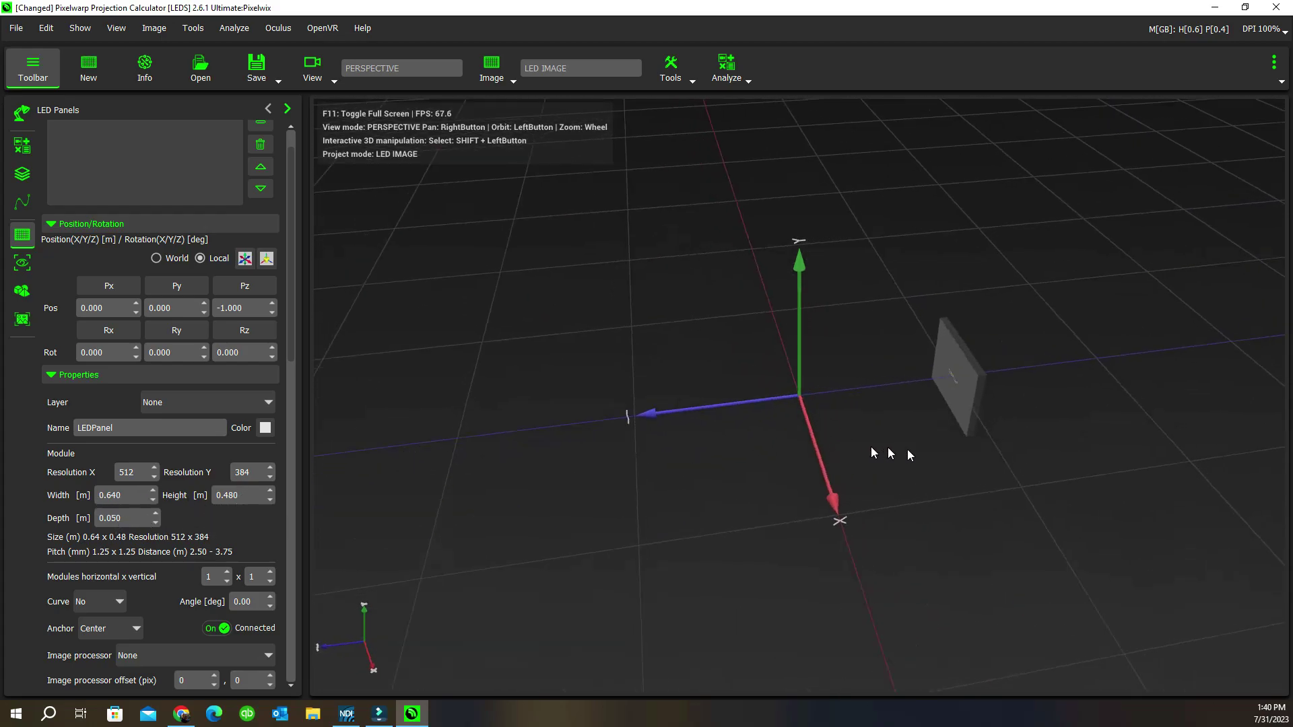
right_drag(939, 454, 702, 464)
scroll(725, 427, up, 4)
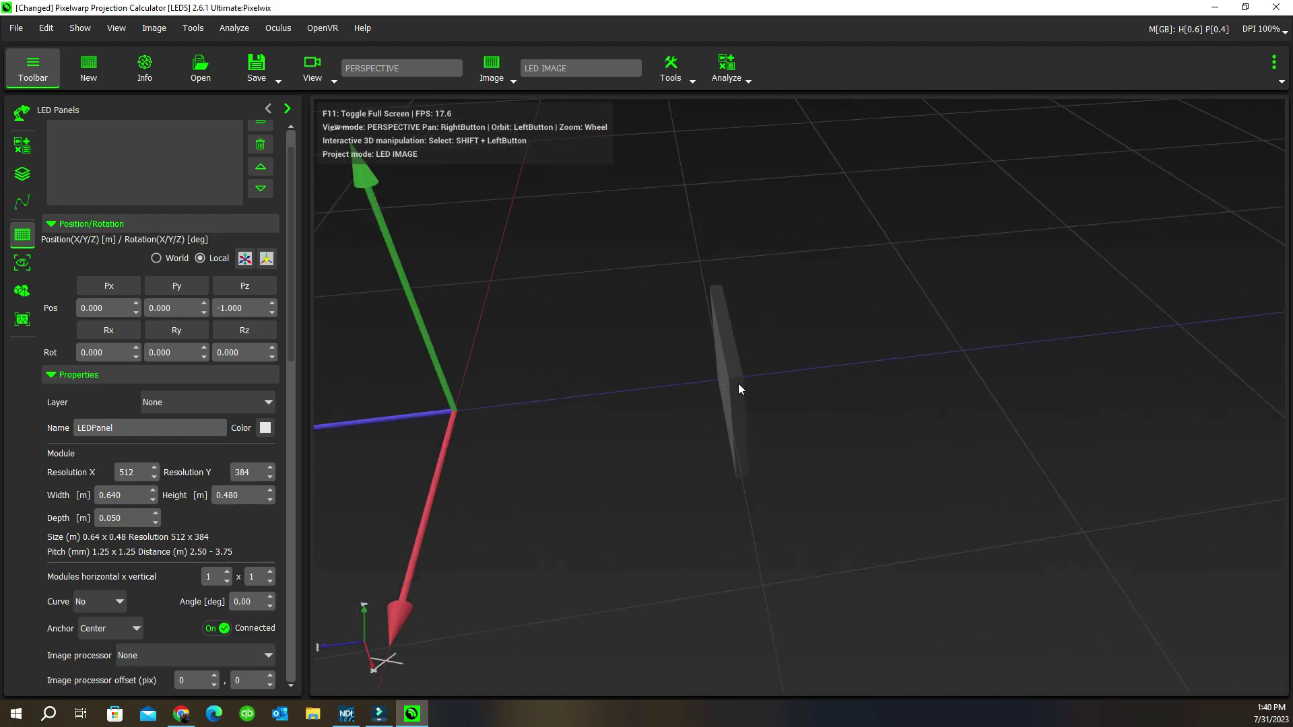
drag(584, 565, 471, 476)
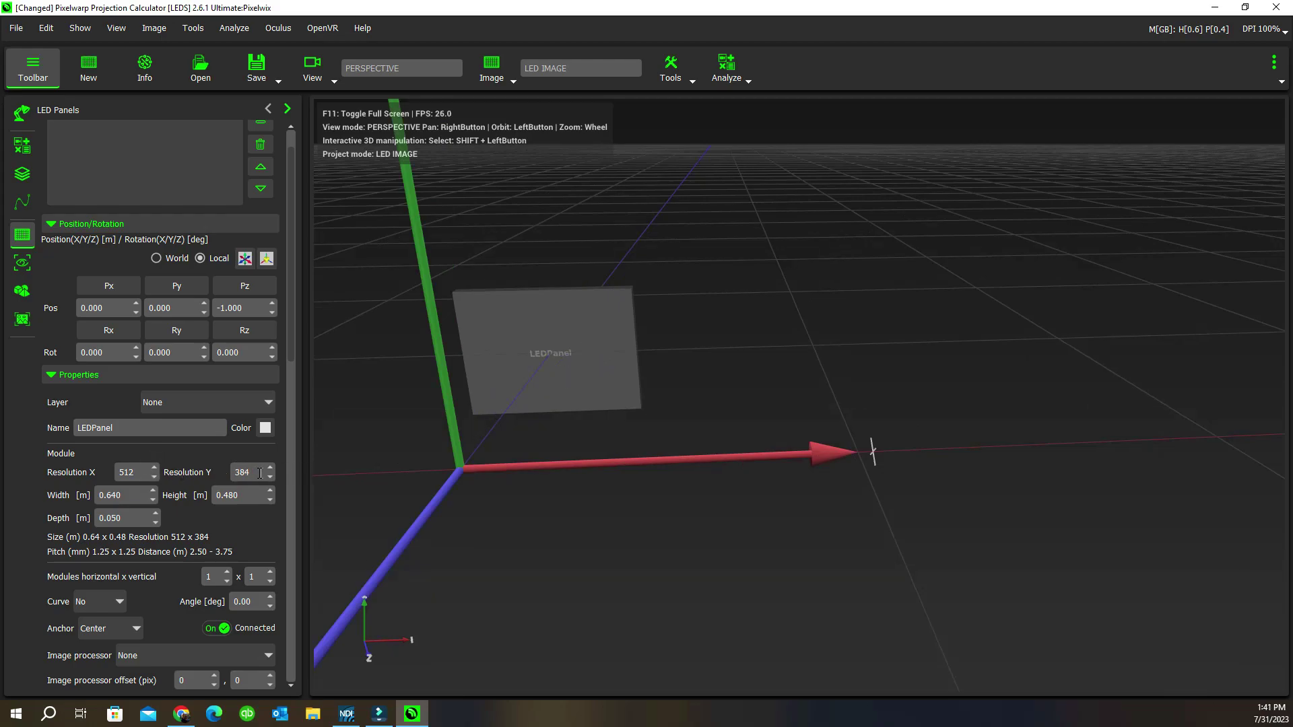
right_drag(475, 519, 573, 522)
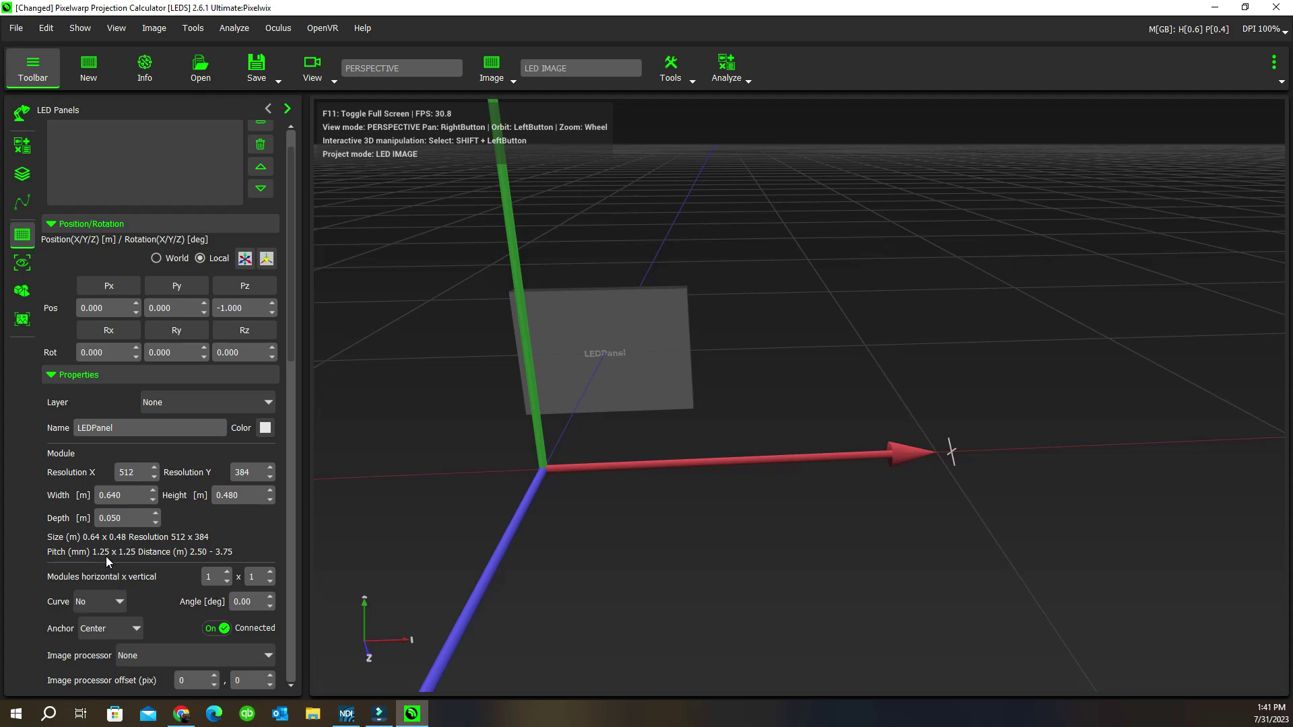
drag(574, 542, 539, 527)
scroll(597, 402, up, 2)
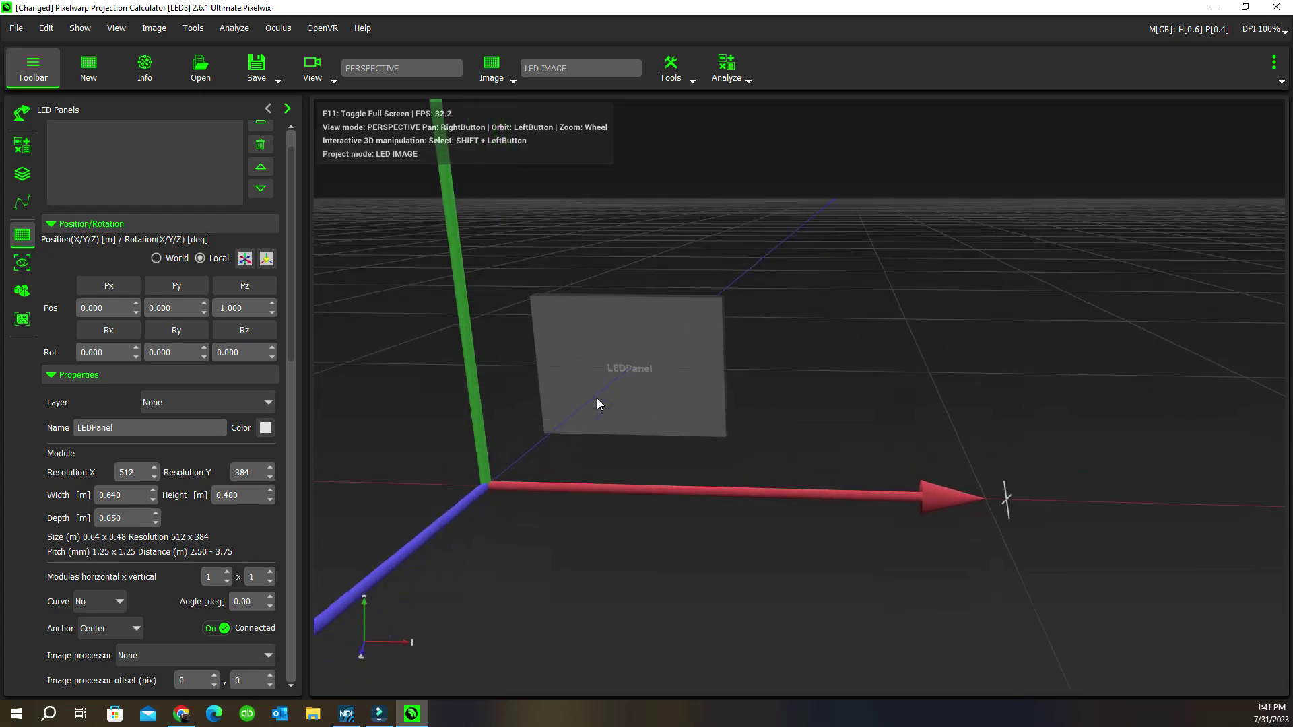
drag(599, 404, 616, 399)
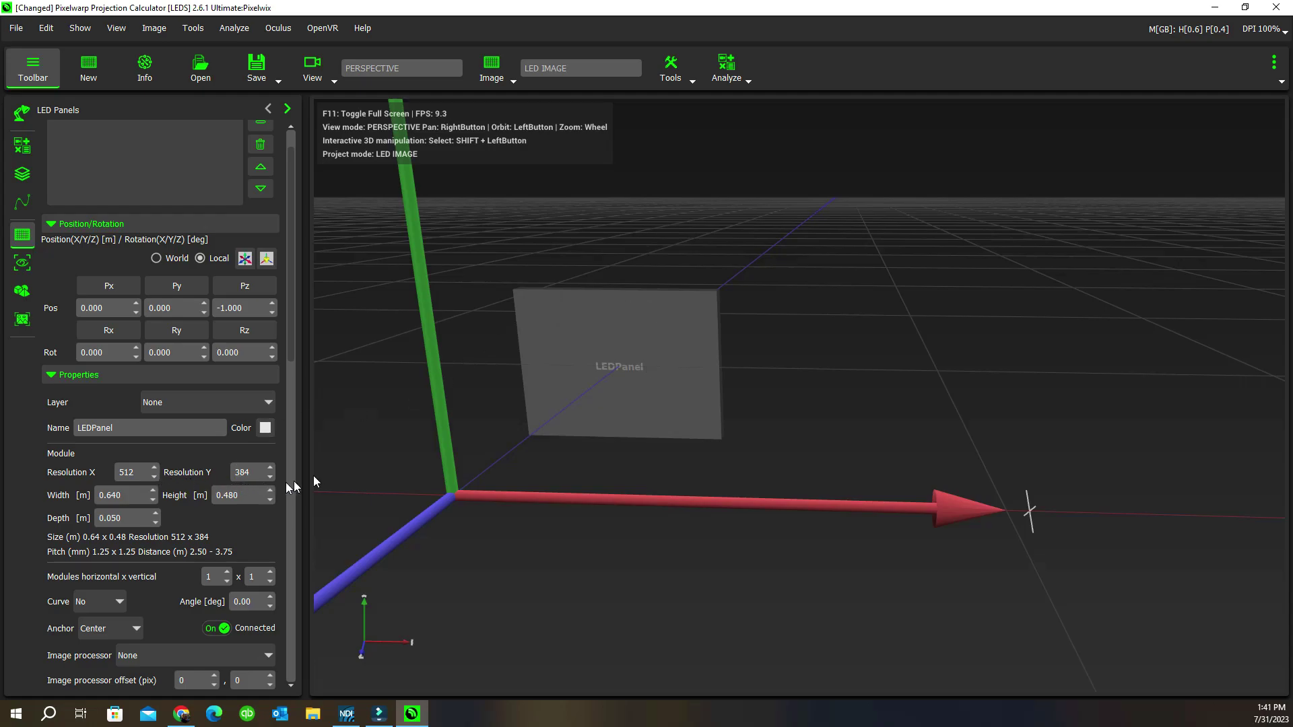
drag(640, 512, 707, 505)
drag(846, 528, 758, 457)
Step: Select the LED panel in the 3D scene and move it forward along its Z axis to about 5.018 m
shift+click(732, 385)
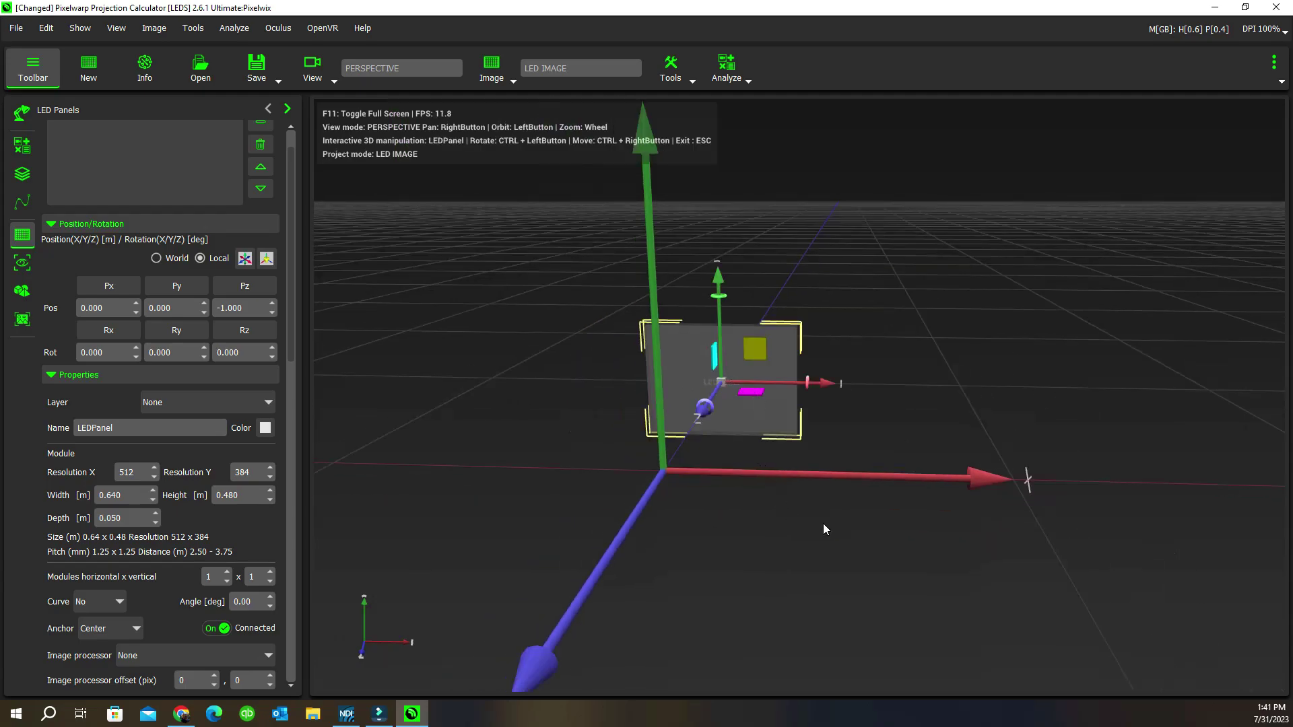
mouse_move(732, 387)
mouse_down()
mouse_move(727, 456)
mouse_move(626, 550)
mouse_move(713, 385)
mouse_up()
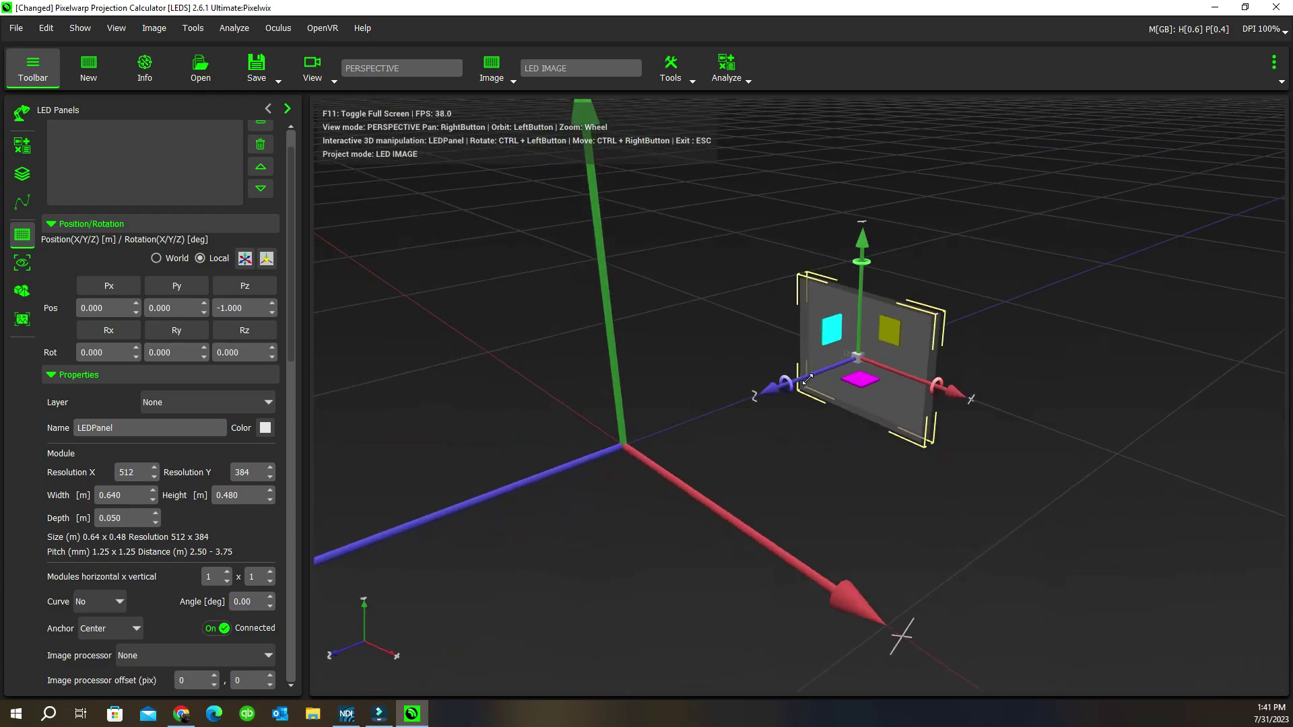
drag(810, 377, 196, 594)
right_drag(622, 535, 928, 380)
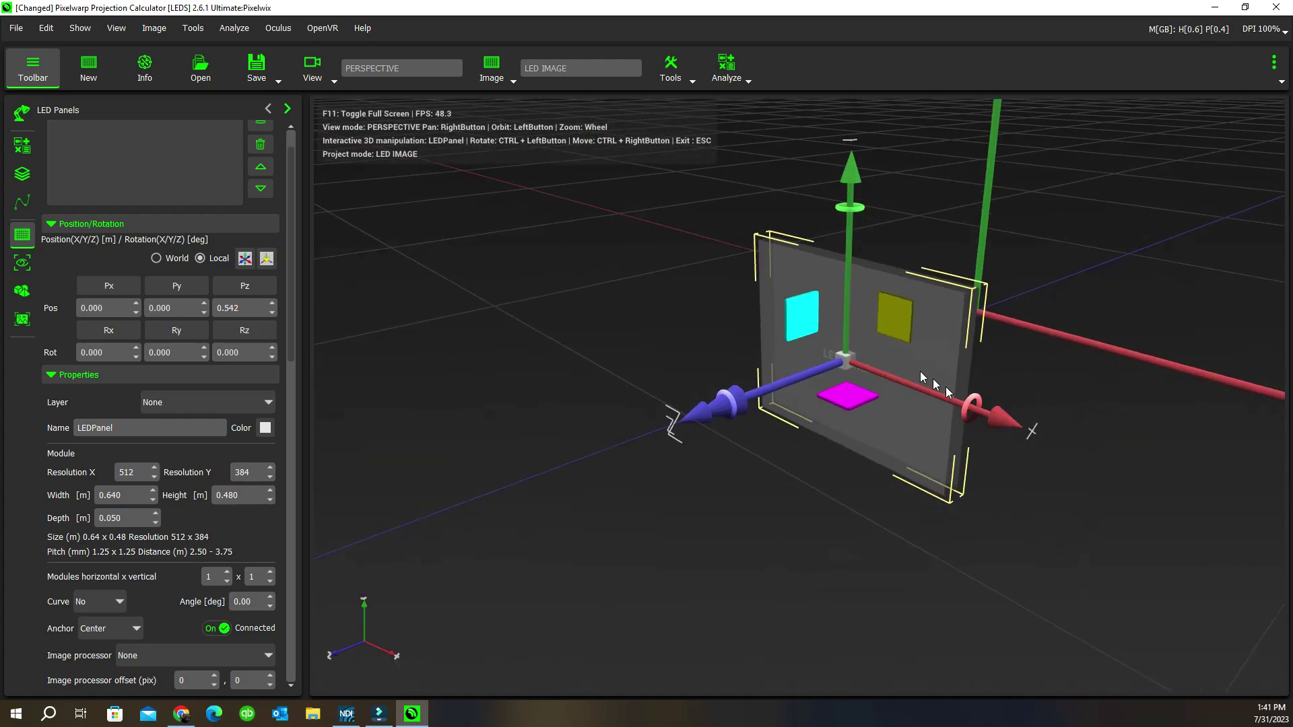
drag(816, 372, 370, 537)
scroll(754, 519, down, 5)
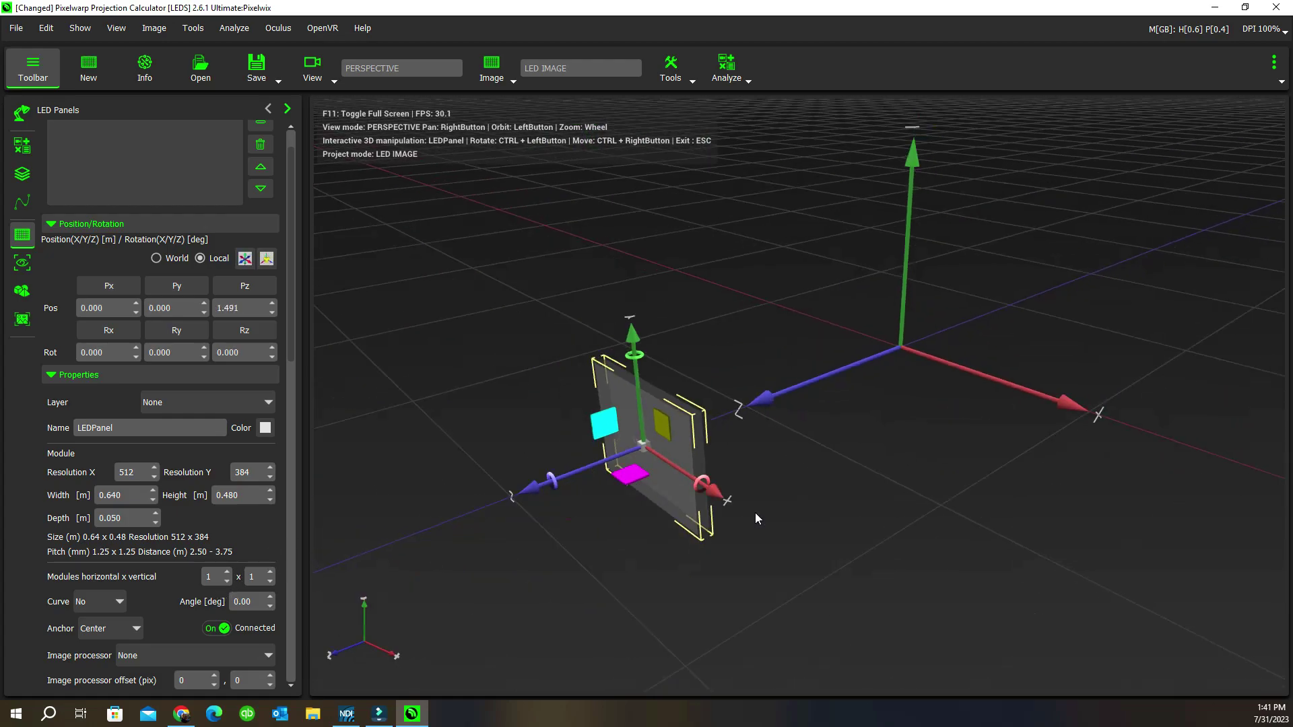
drag(725, 443, 418, 532)
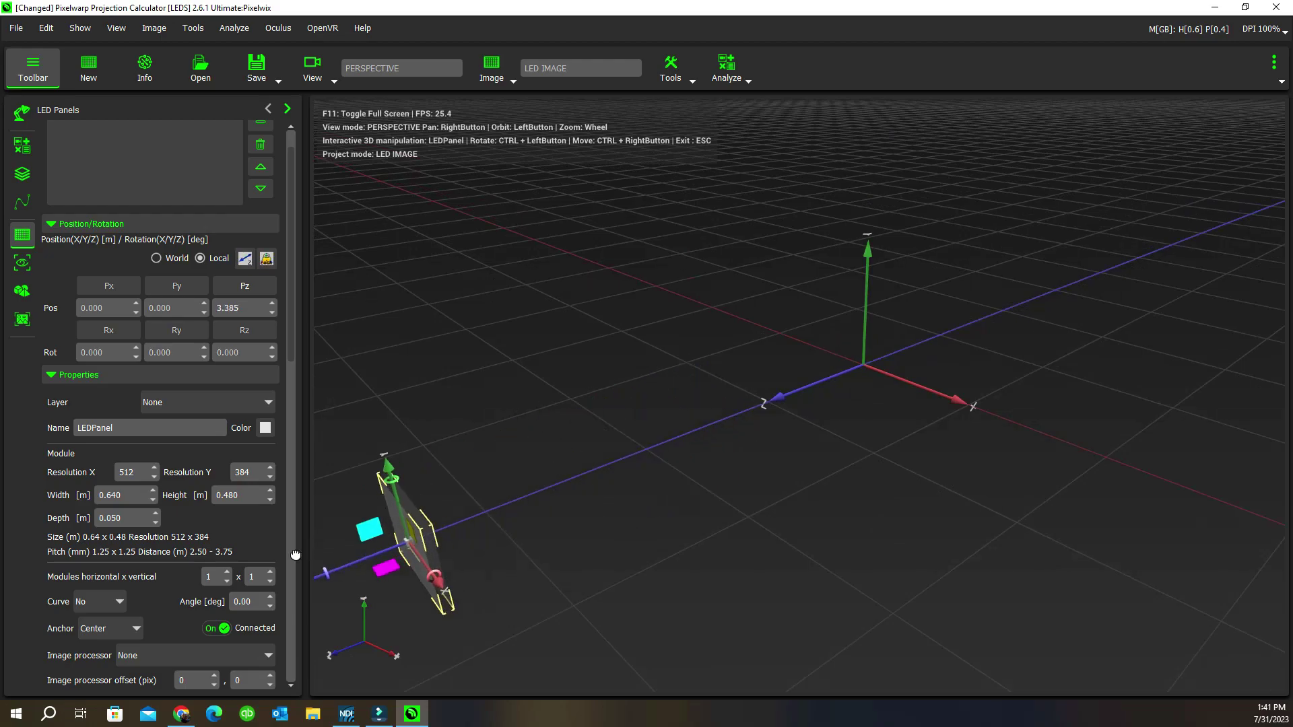
right_drag(741, 518, 897, 480)
drag(671, 482, 317, 616)
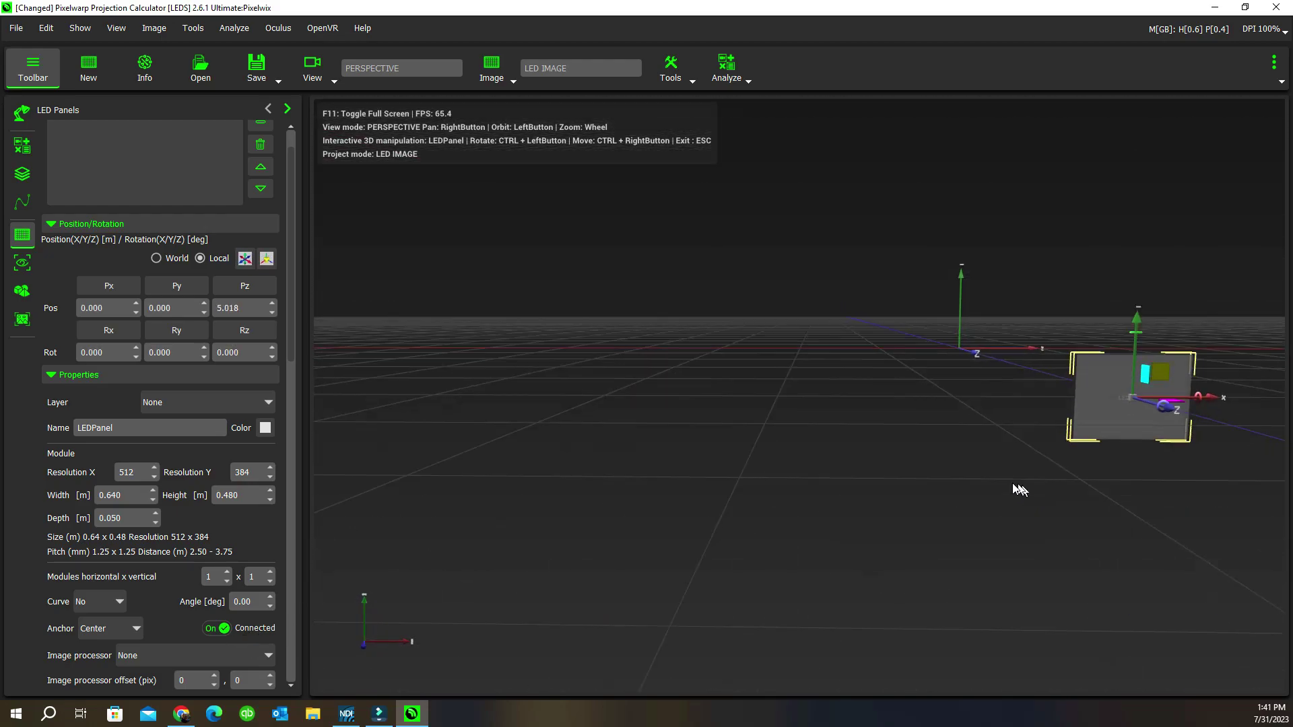
Step: Set the LED panel's module layout to 5 horizontal by 4 vertical
right_drag(963, 499, 861, 497)
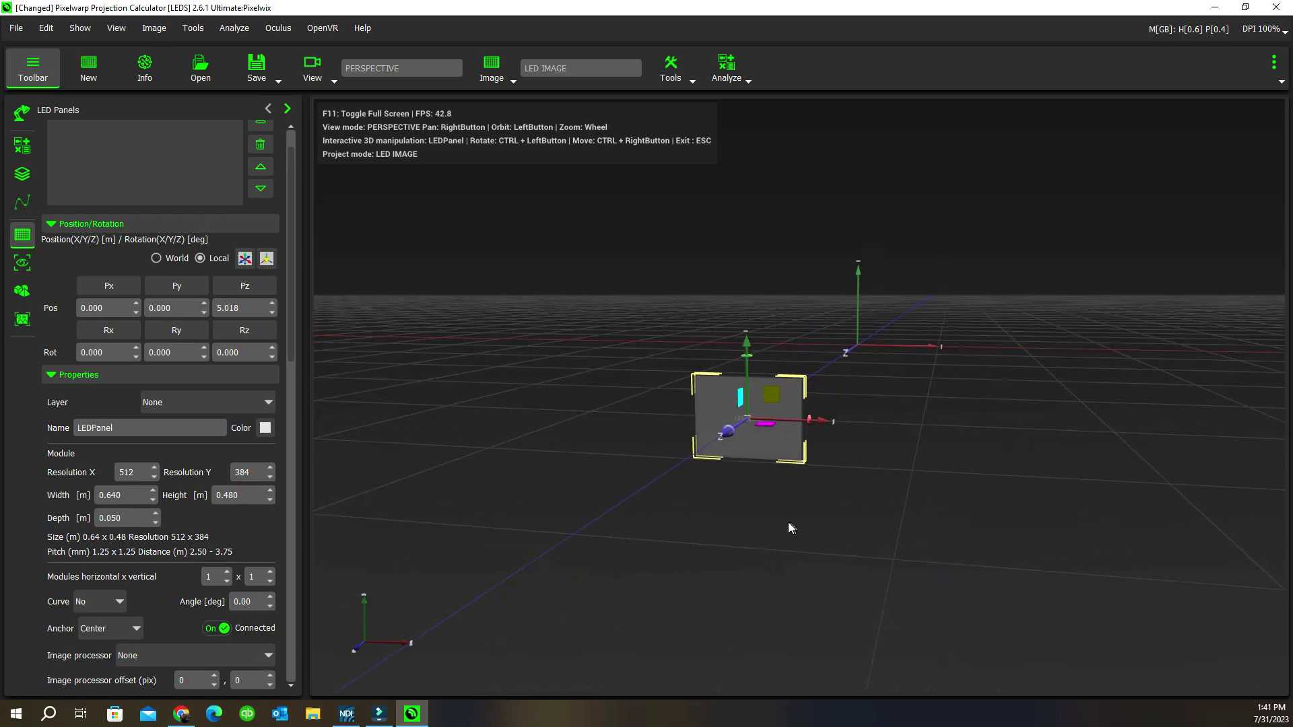
drag(788, 522, 823, 541)
scroll(248, 172, up, 1)
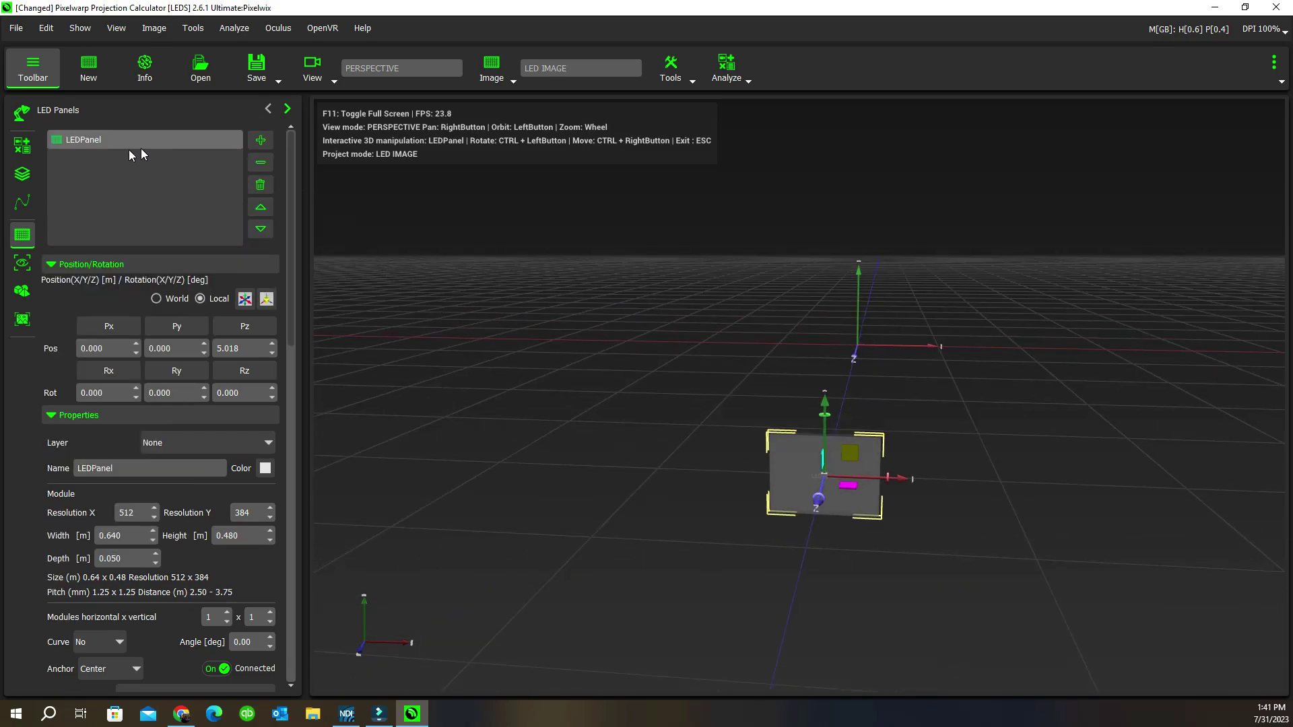
scroll(252, 402, down, 6)
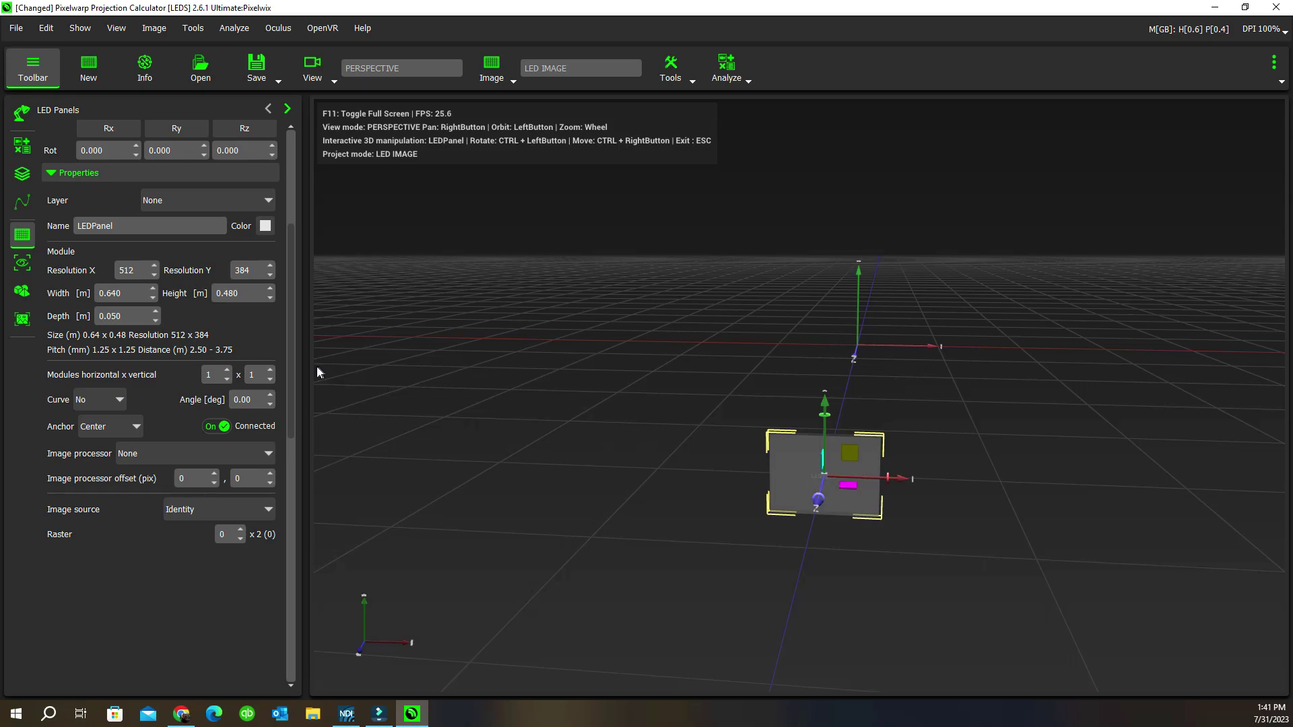
click(227, 371)
click(227, 371)
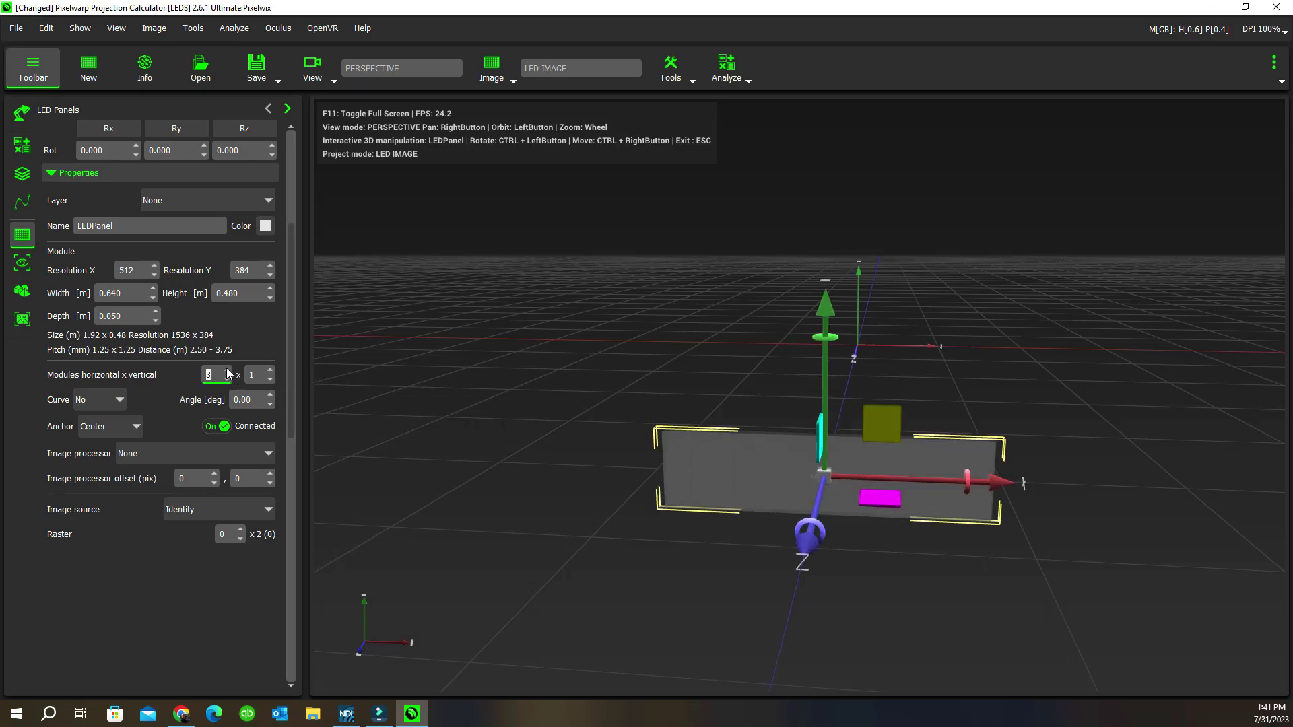
click(227, 371)
click(226, 371)
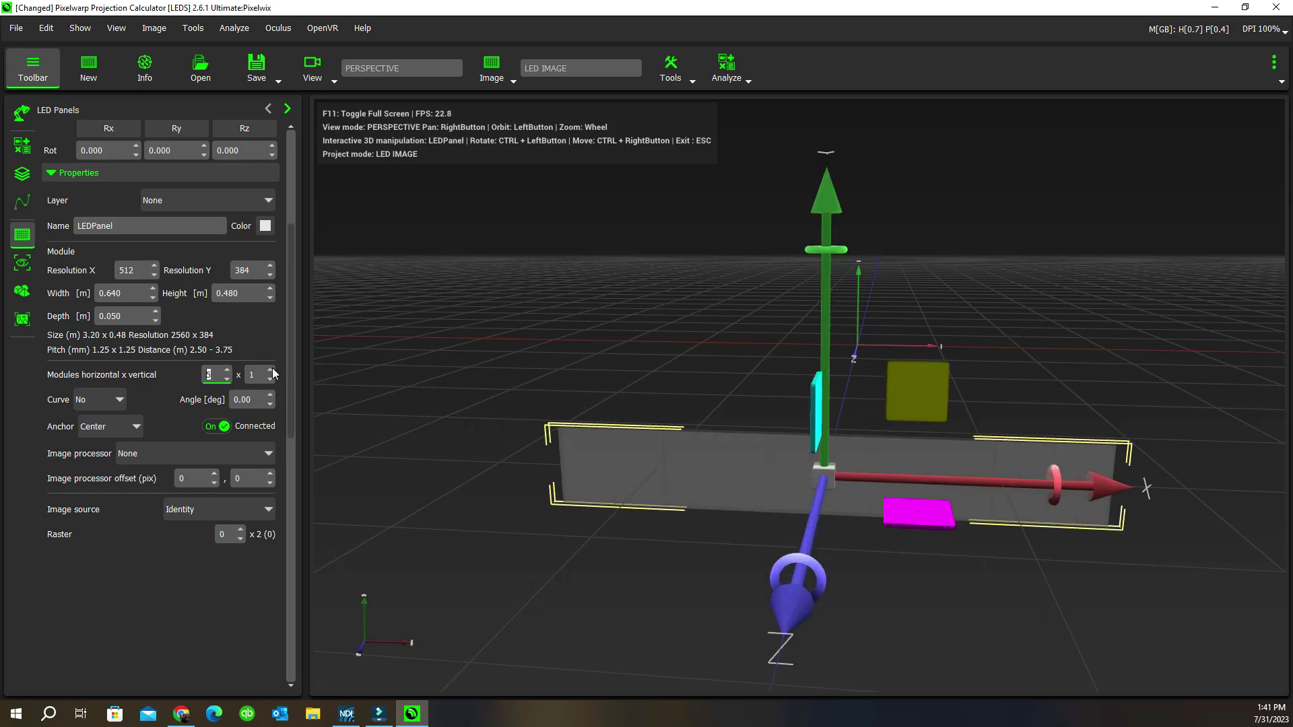
click(270, 371)
click(271, 372)
click(271, 371)
Step: Inspect the LED wall from several angles and review the measurement units offered in the environment settings
scroll(482, 422, up, 3)
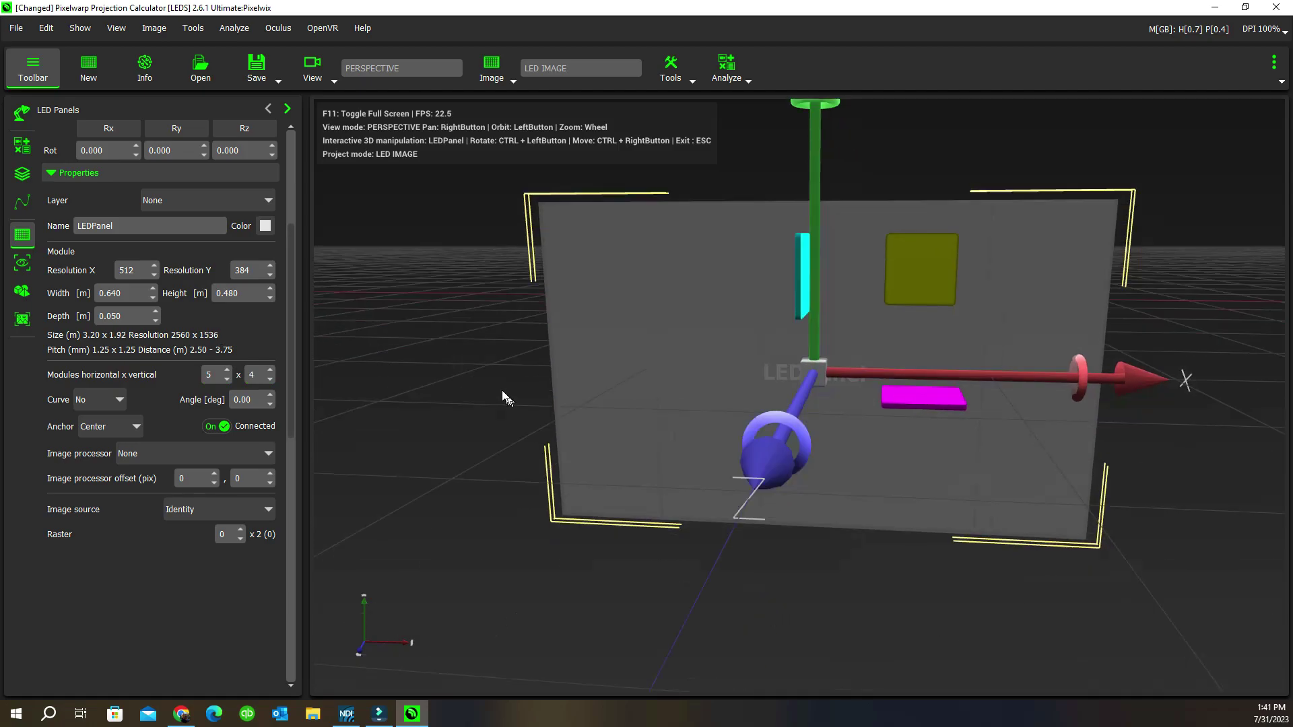
drag(464, 406, 551, 406)
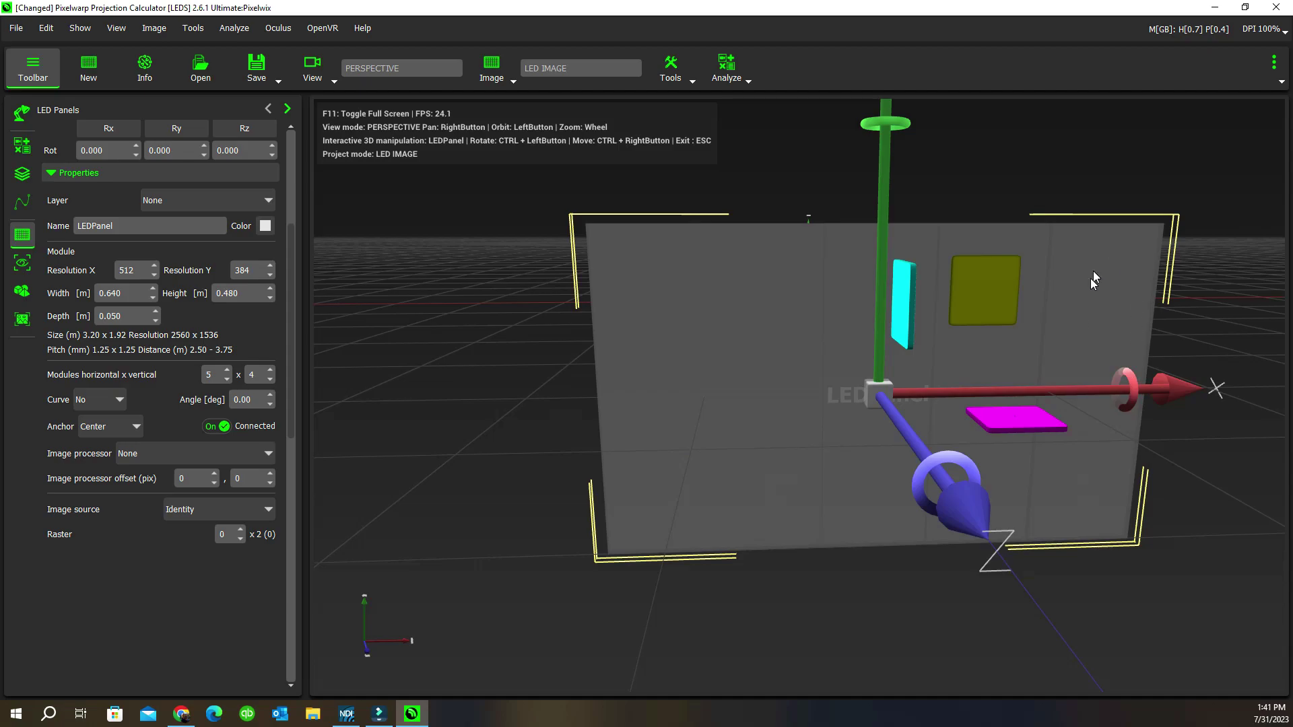
drag(827, 480, 711, 496)
scroll(711, 495, down, 3)
drag(897, 479, 856, 524)
right_drag(856, 524, 850, 533)
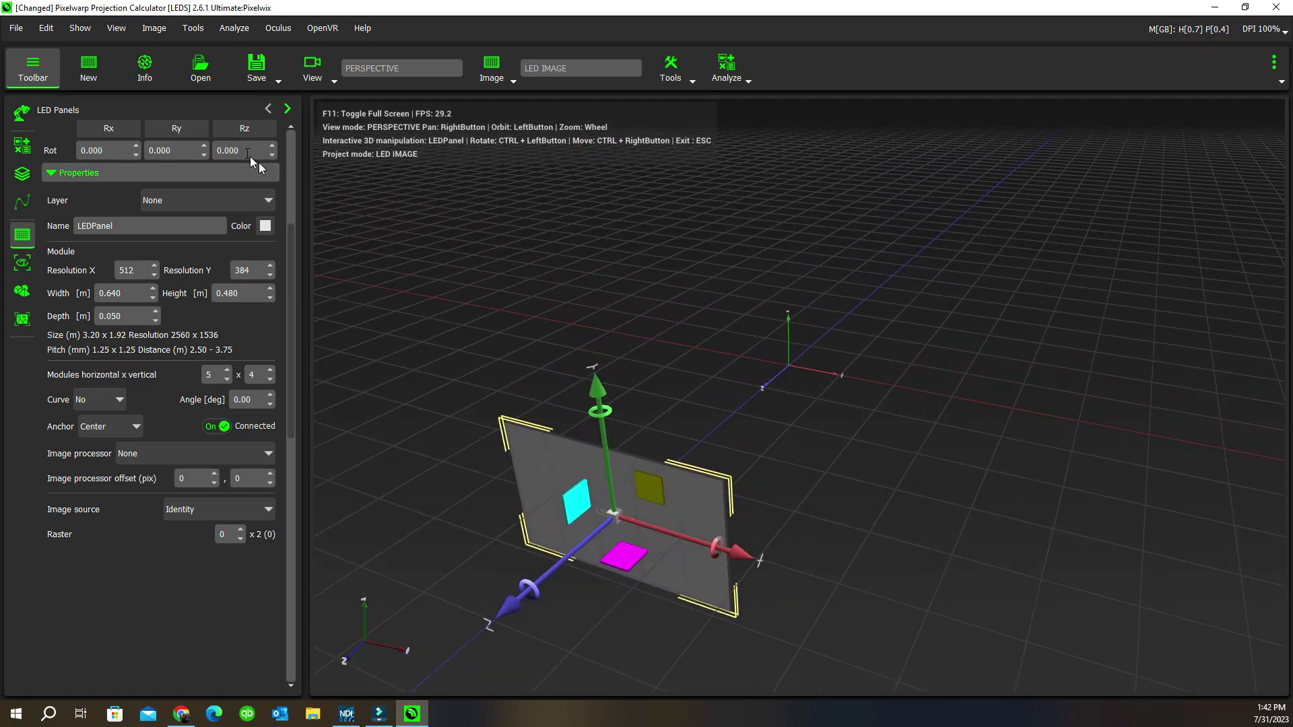
click(32, 120)
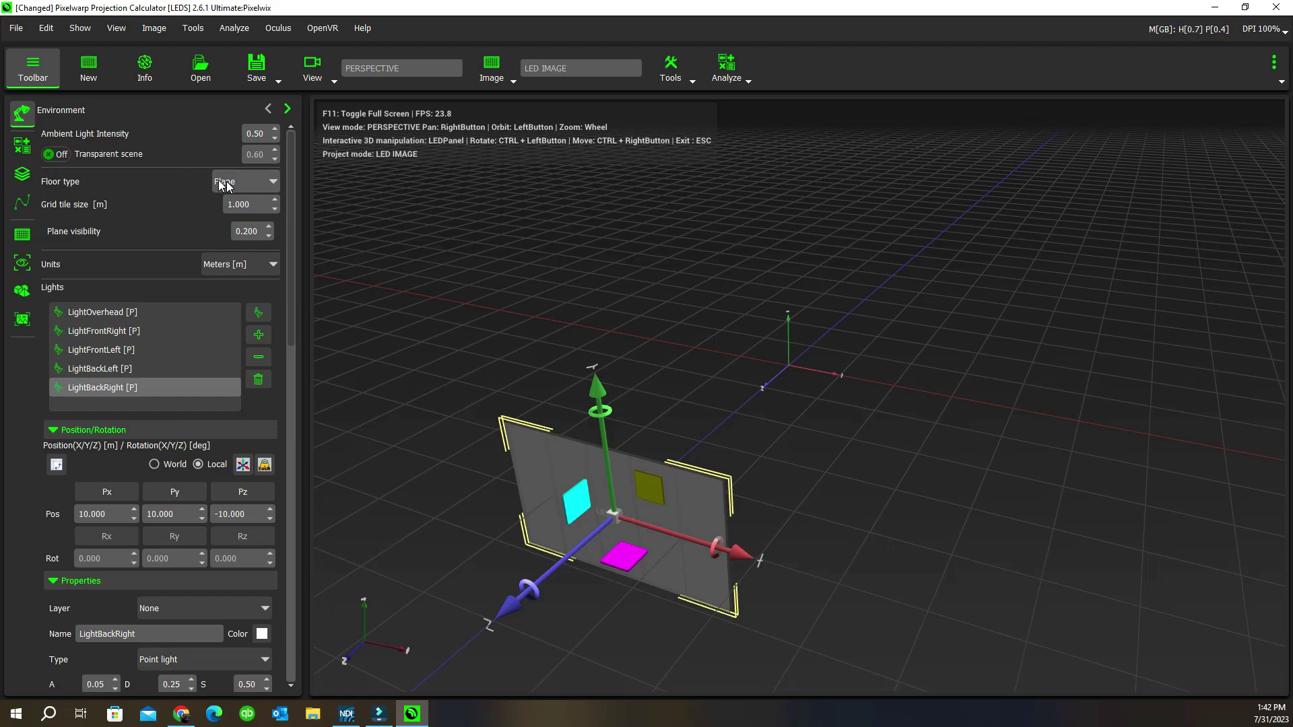
click(257, 264)
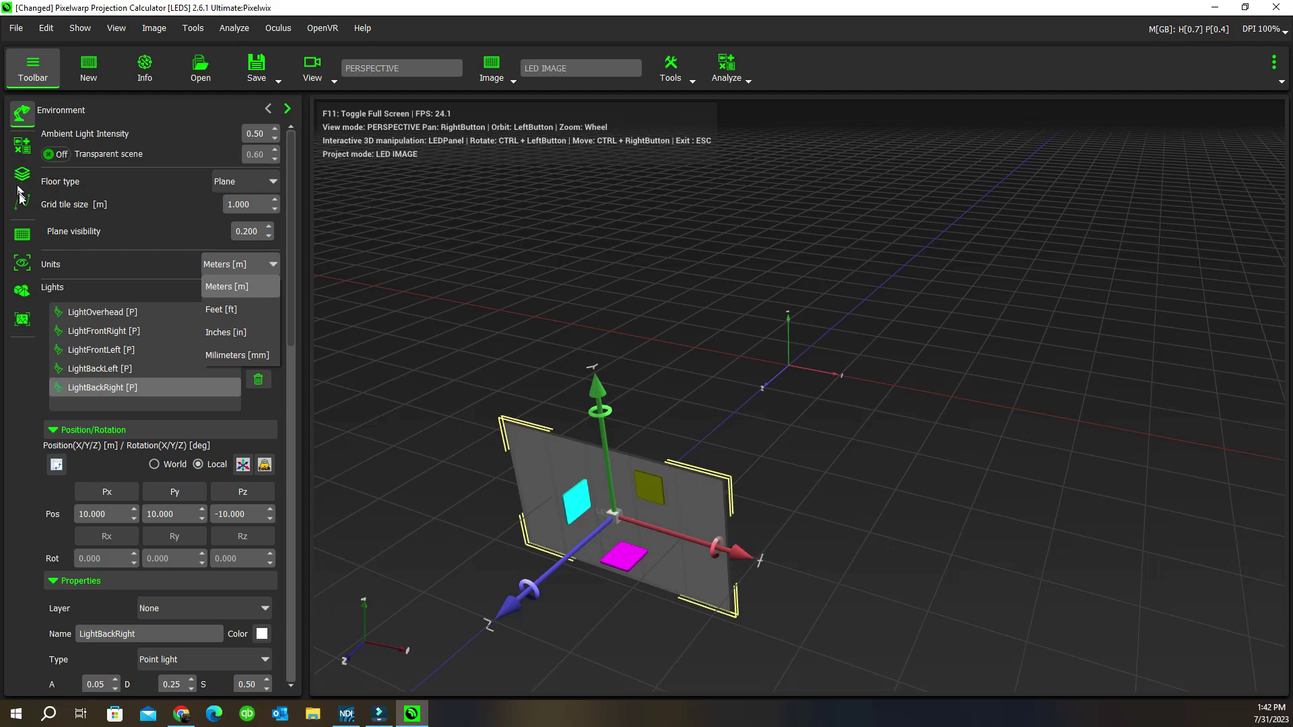
click(22, 296)
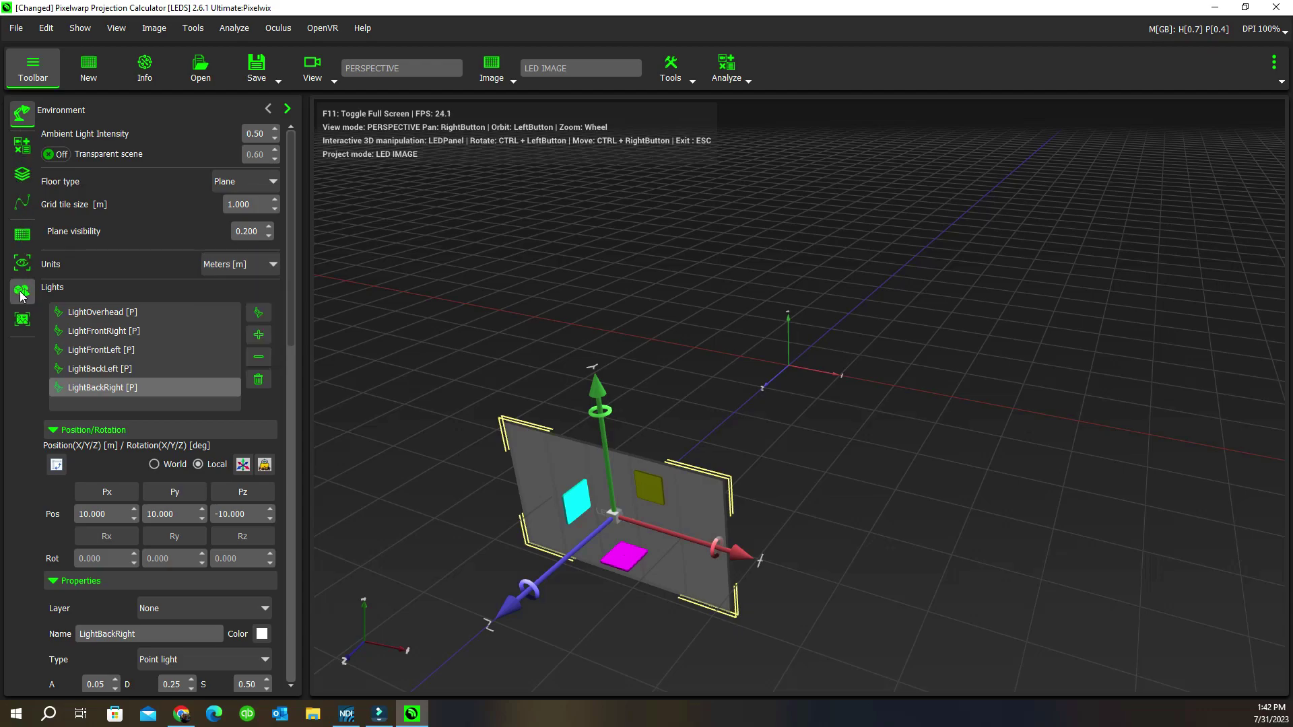
Step: Add a new object to the scene and load the stage 3D model from the lv7bnckv1reo-stage folder in Downloads
click(22, 295)
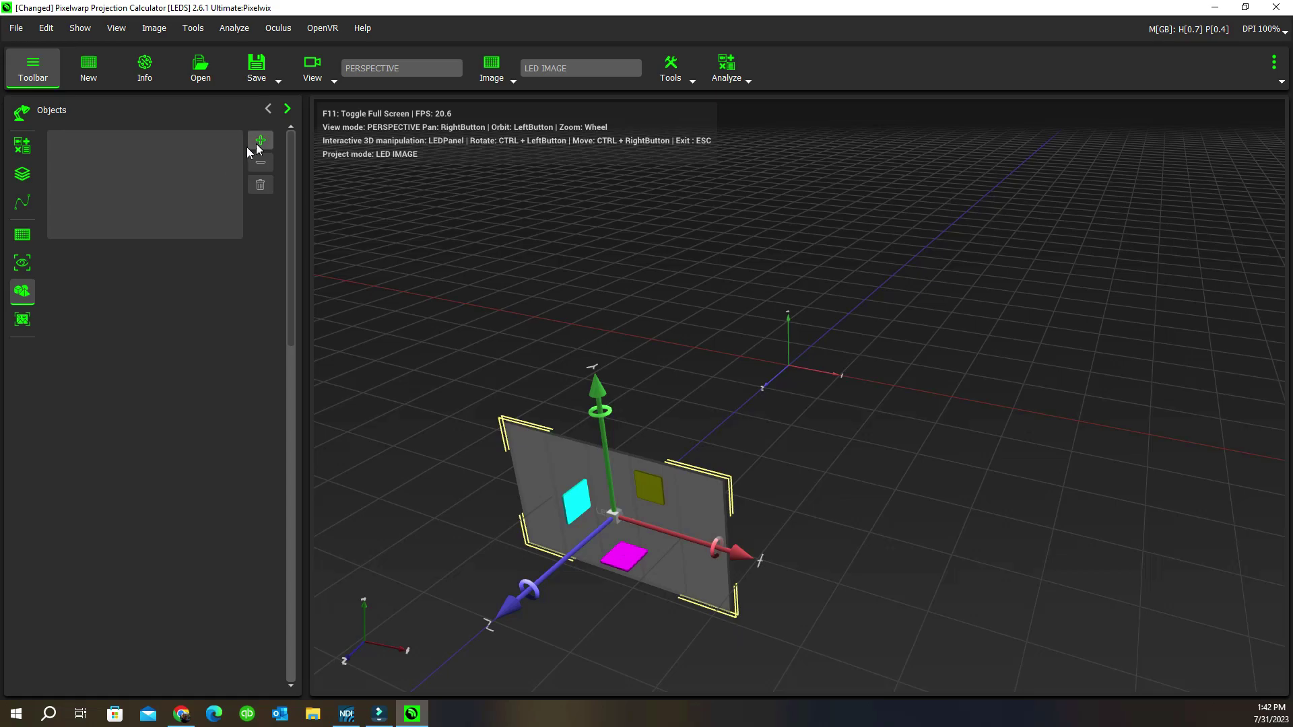
click(258, 142)
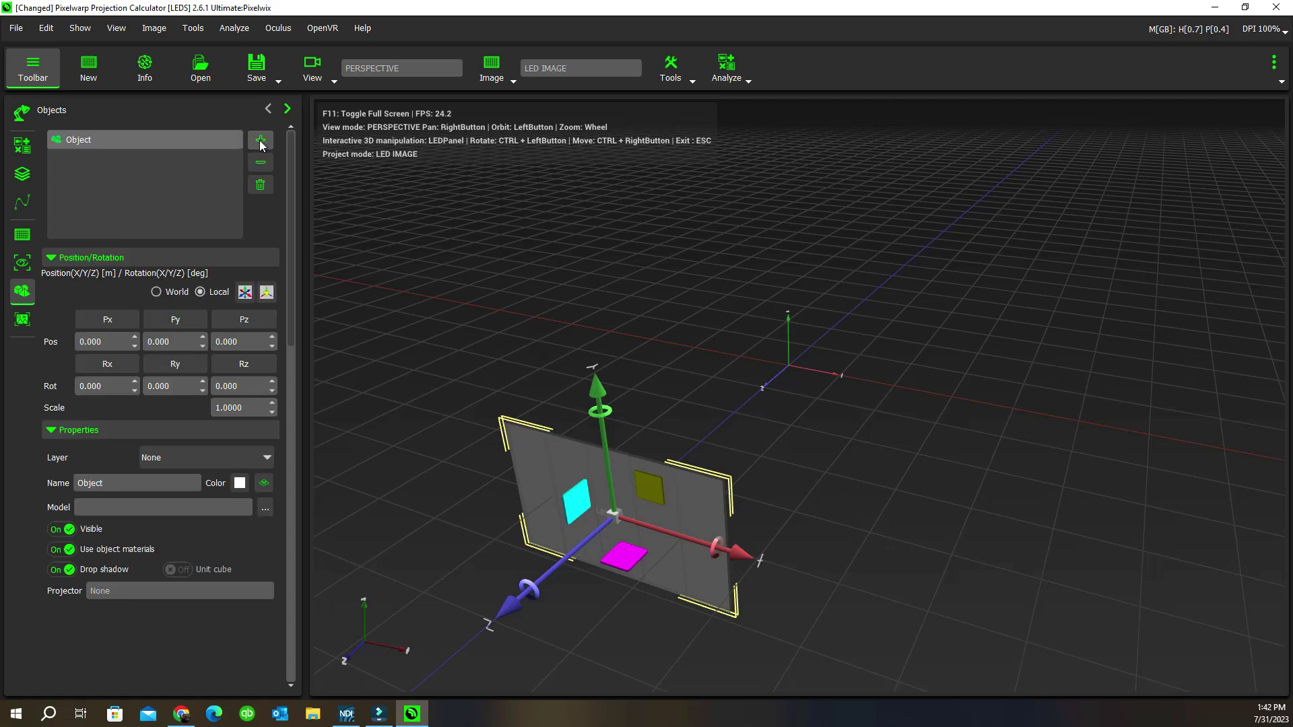
click(265, 508)
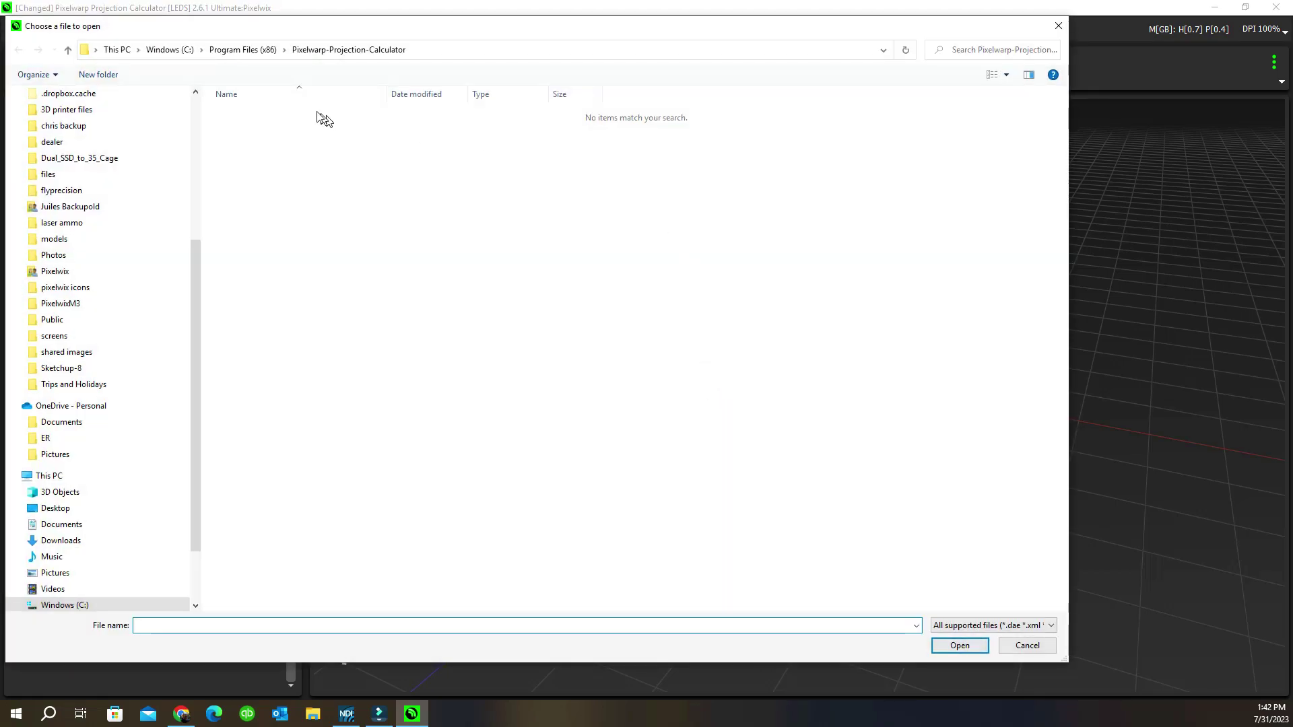
scroll(135, 188, up, 5)
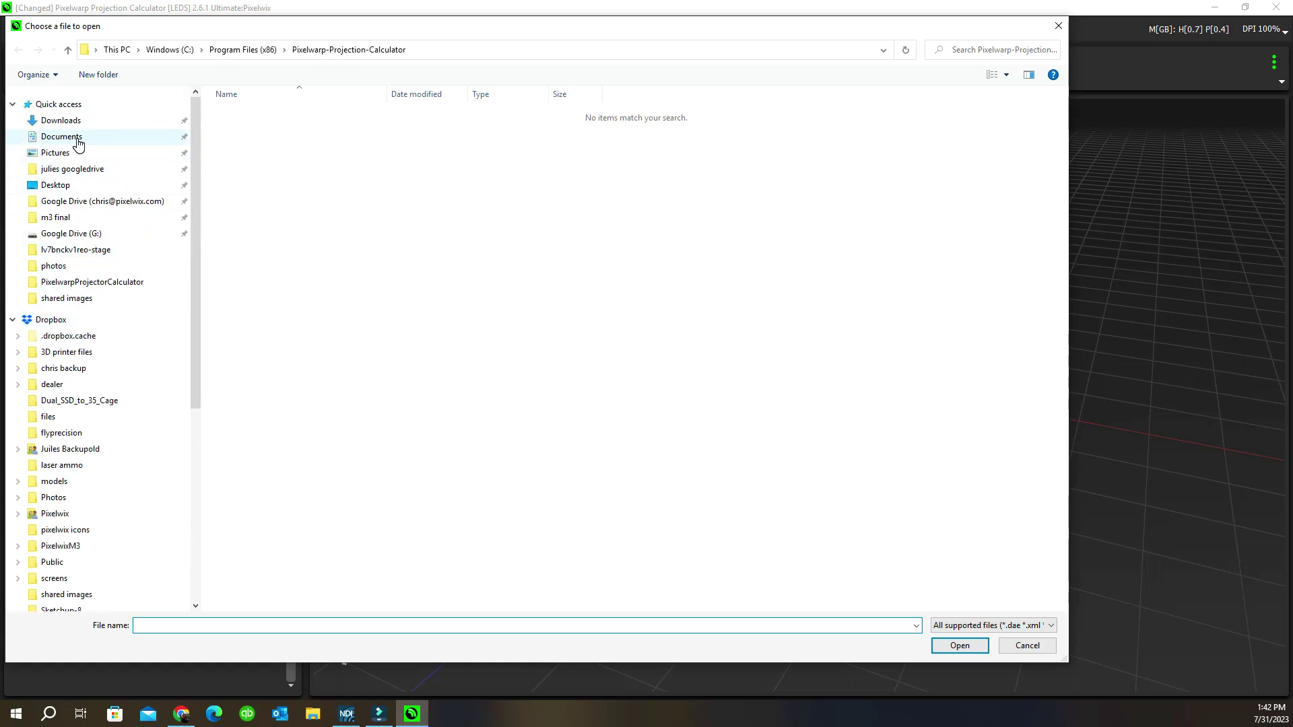
click(75, 122)
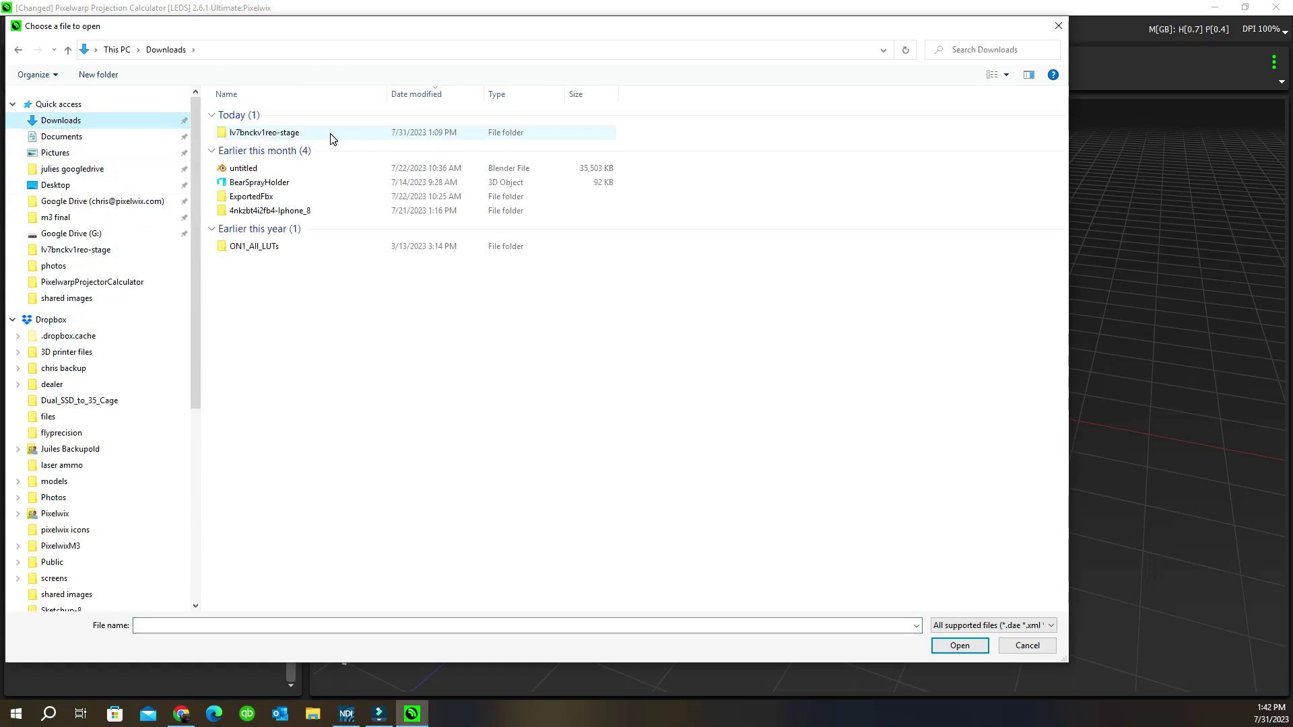
double_click(327, 137)
click(251, 115)
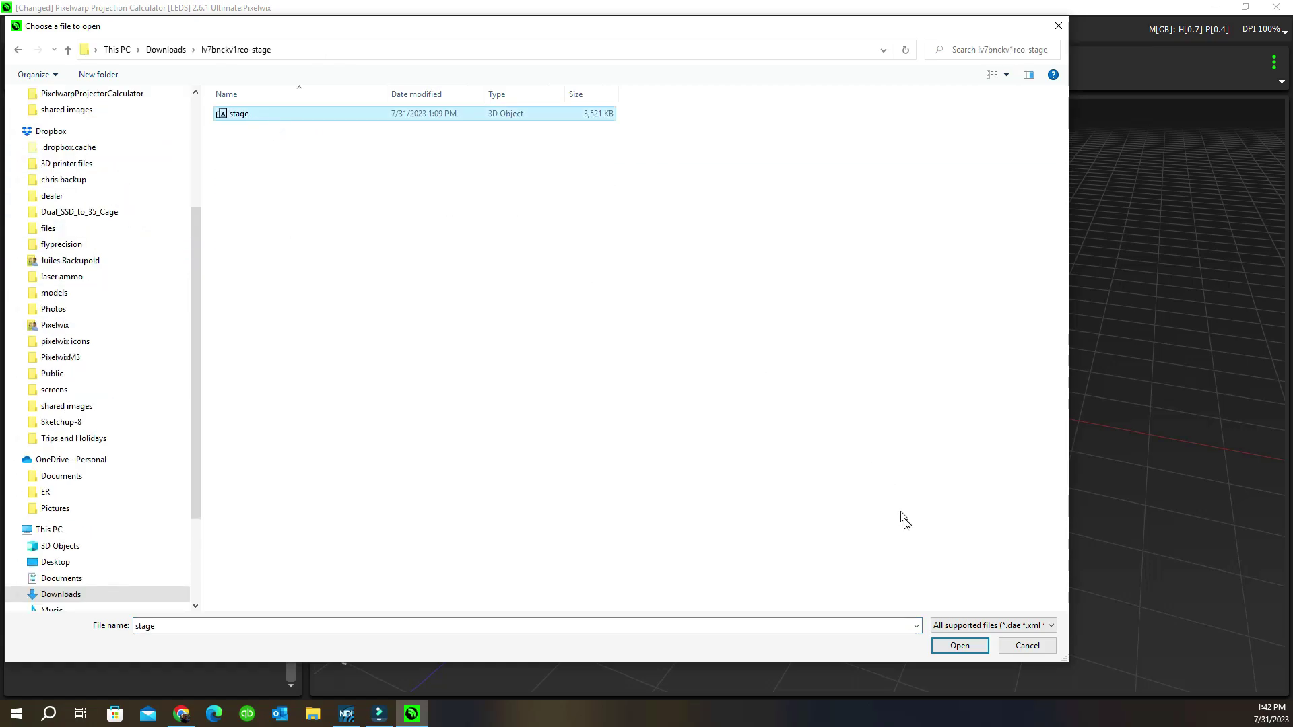
click(952, 643)
click(706, 382)
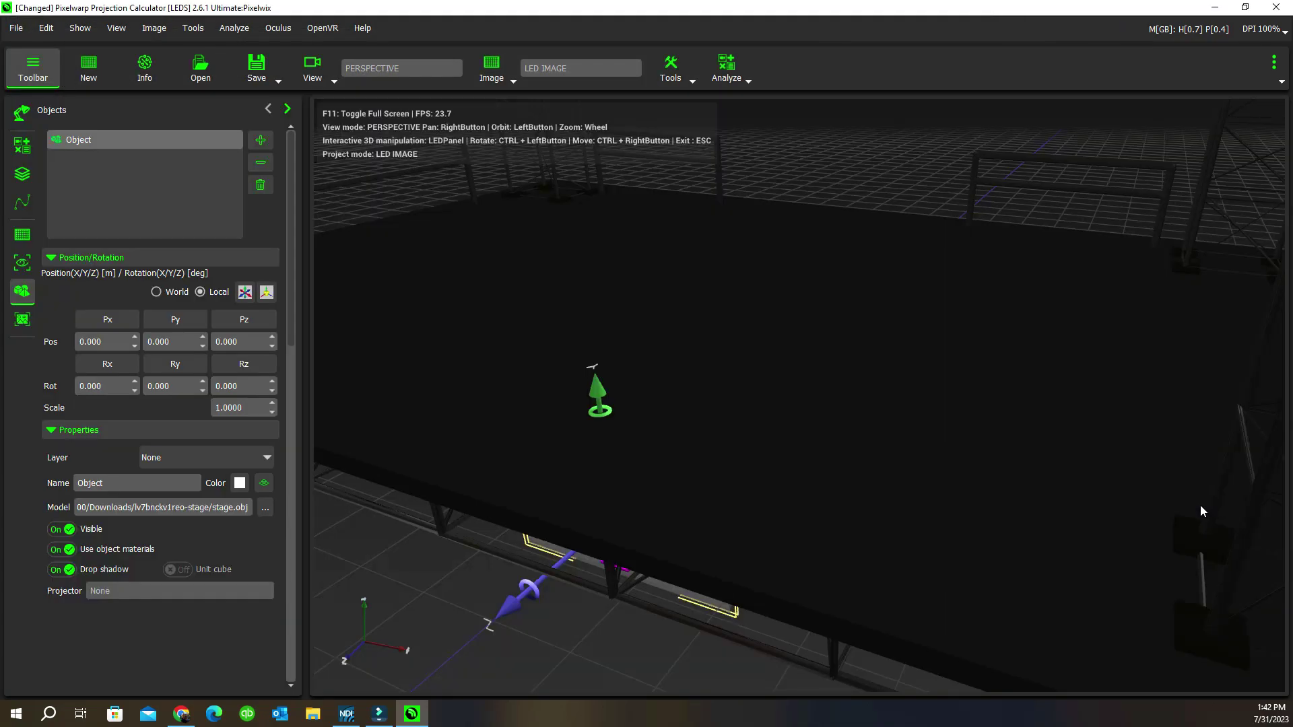
Step: Turn off the use of object materials for the imported stage model
scroll(916, 405, down, 8)
right_drag(917, 405, 919, 495)
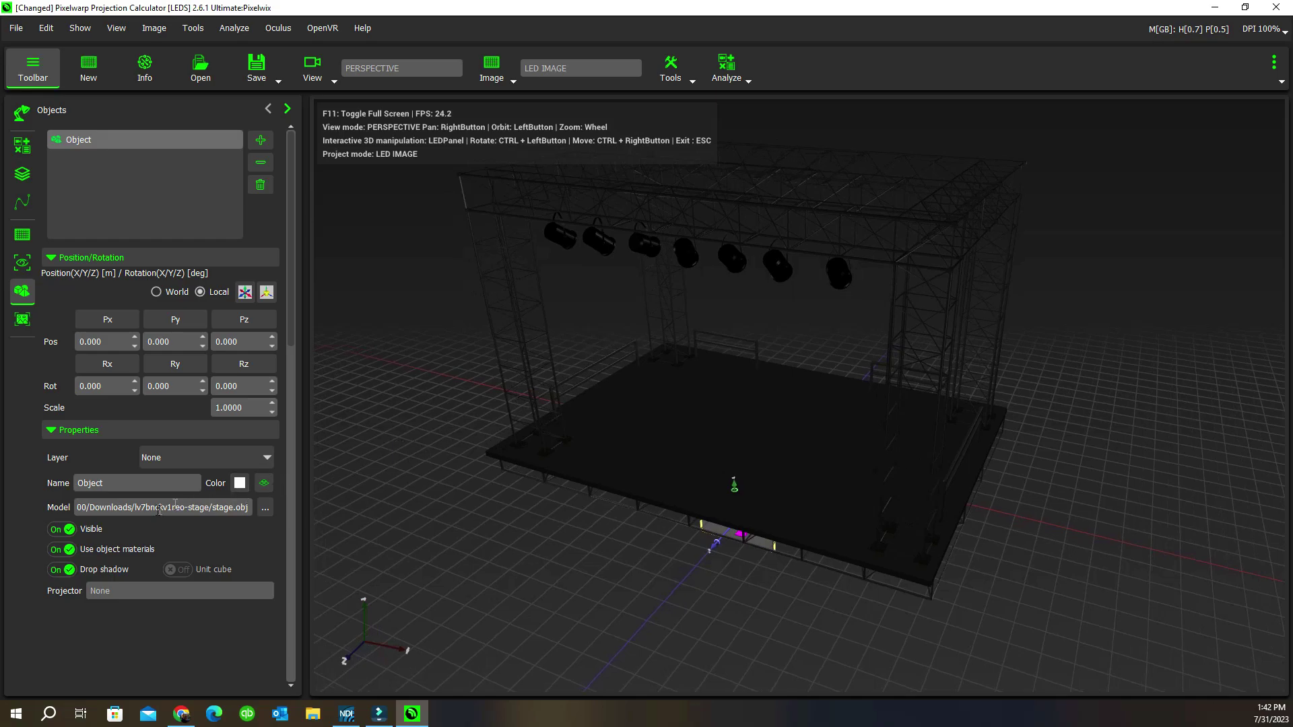
click(61, 549)
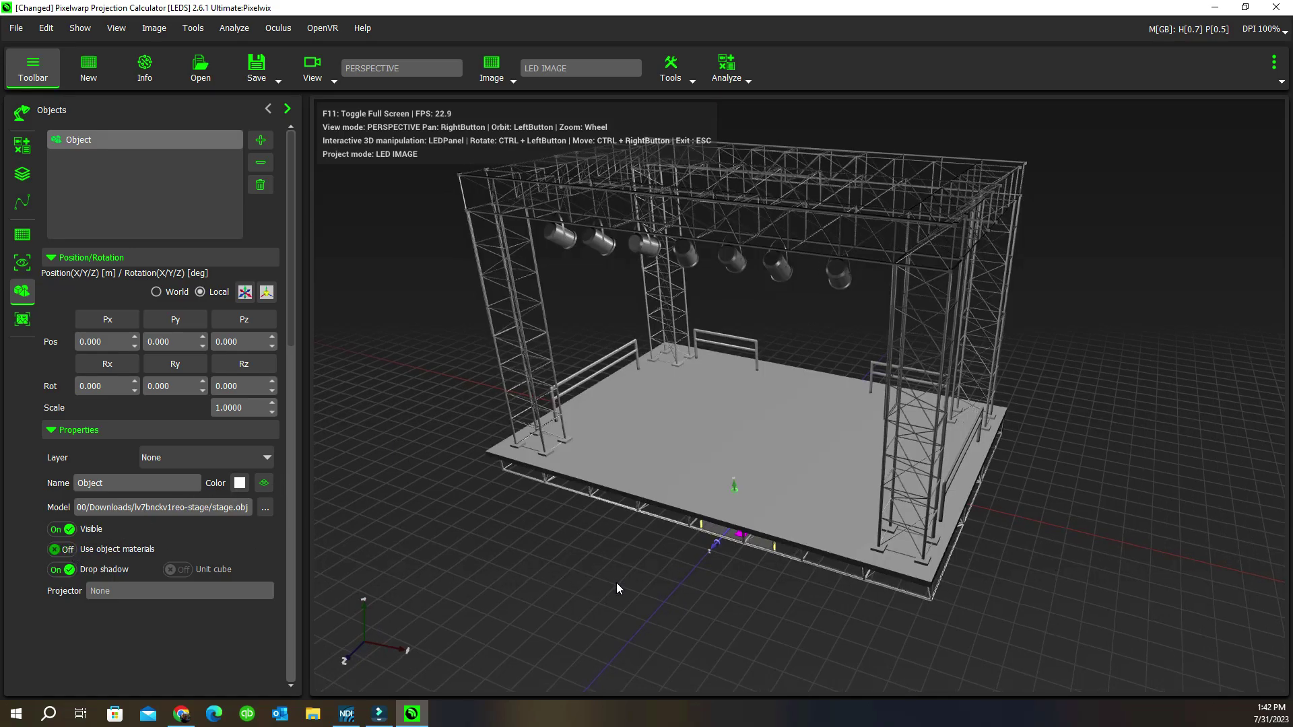
Step: Pull the LED panel forward out of the stage base and raise it above the deck to a height of about 6.751 m
drag(617, 588, 723, 481)
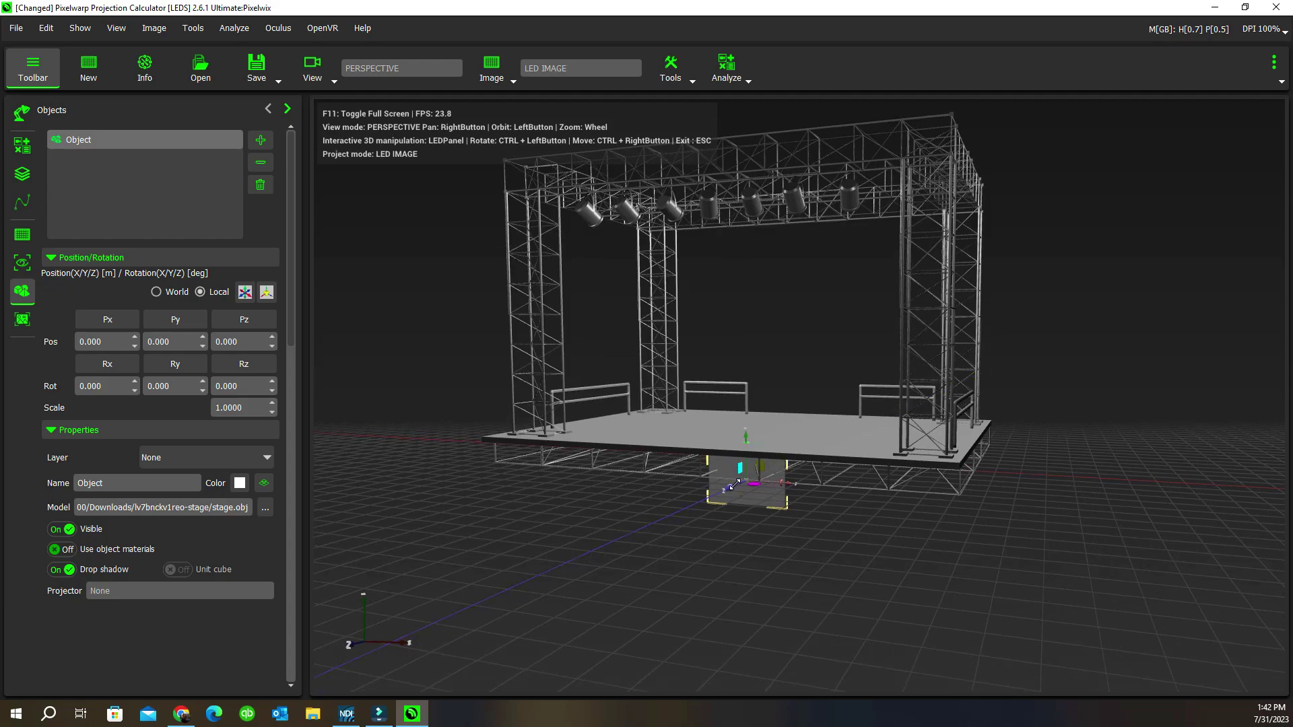
drag(735, 485, 531, 572)
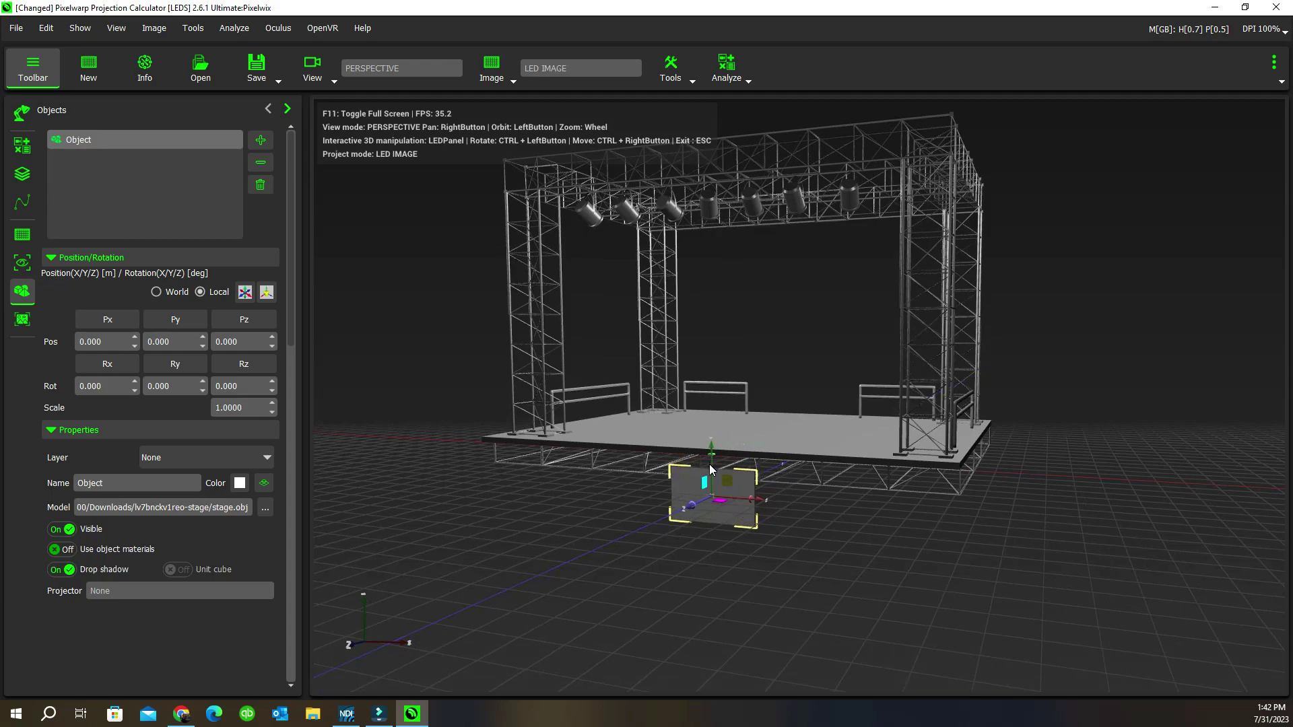
drag(711, 464, 729, 267)
Step: Move the LED panel back along its Z axis towards the rear of the stage, to about -2.917 m
drag(744, 385, 837, 566)
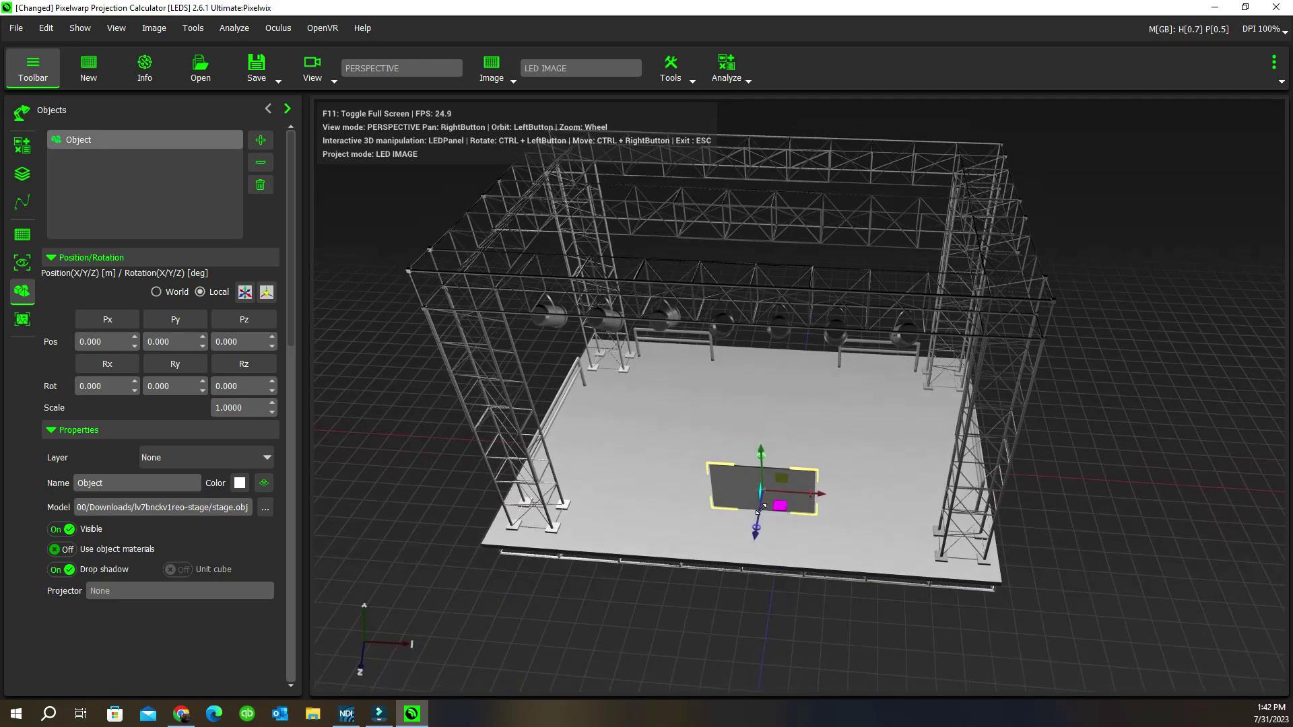
drag(758, 513, 837, 103)
right_drag(761, 367, 754, 498)
drag(755, 499, 787, 662)
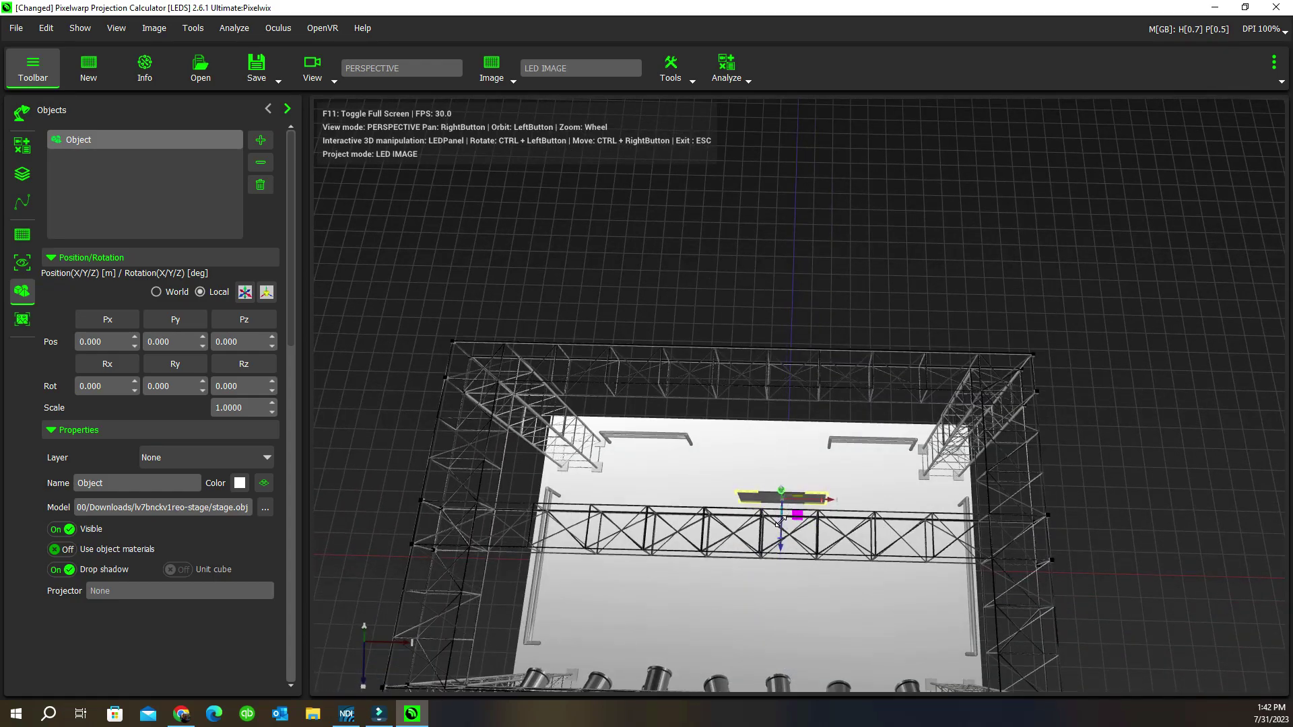
drag(781, 522, 781, 489)
drag(832, 558, 820, 271)
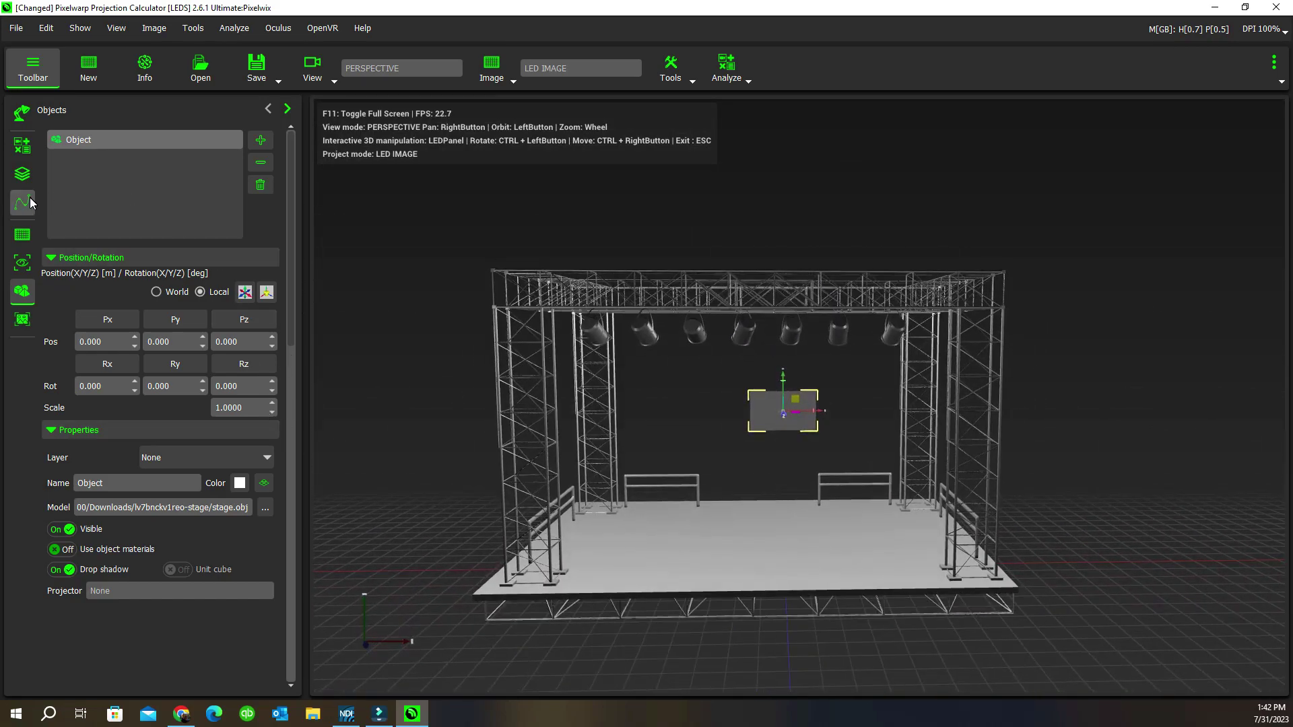
Step: Set the LED panel's layout to 20 horizontal by 10 vertical modules and shift it along X to about -1.208 m
click(22, 234)
scroll(252, 561, down, 1)
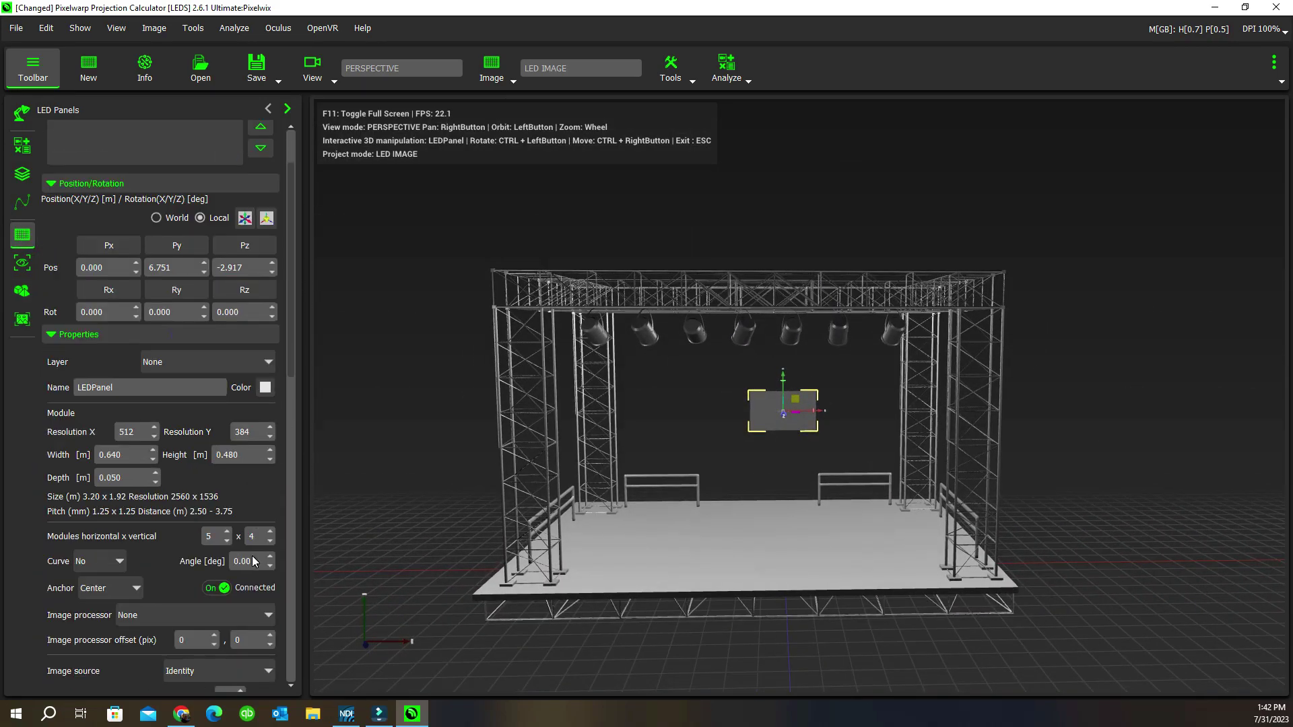
scroll(252, 560, down, 1)
click(228, 451)
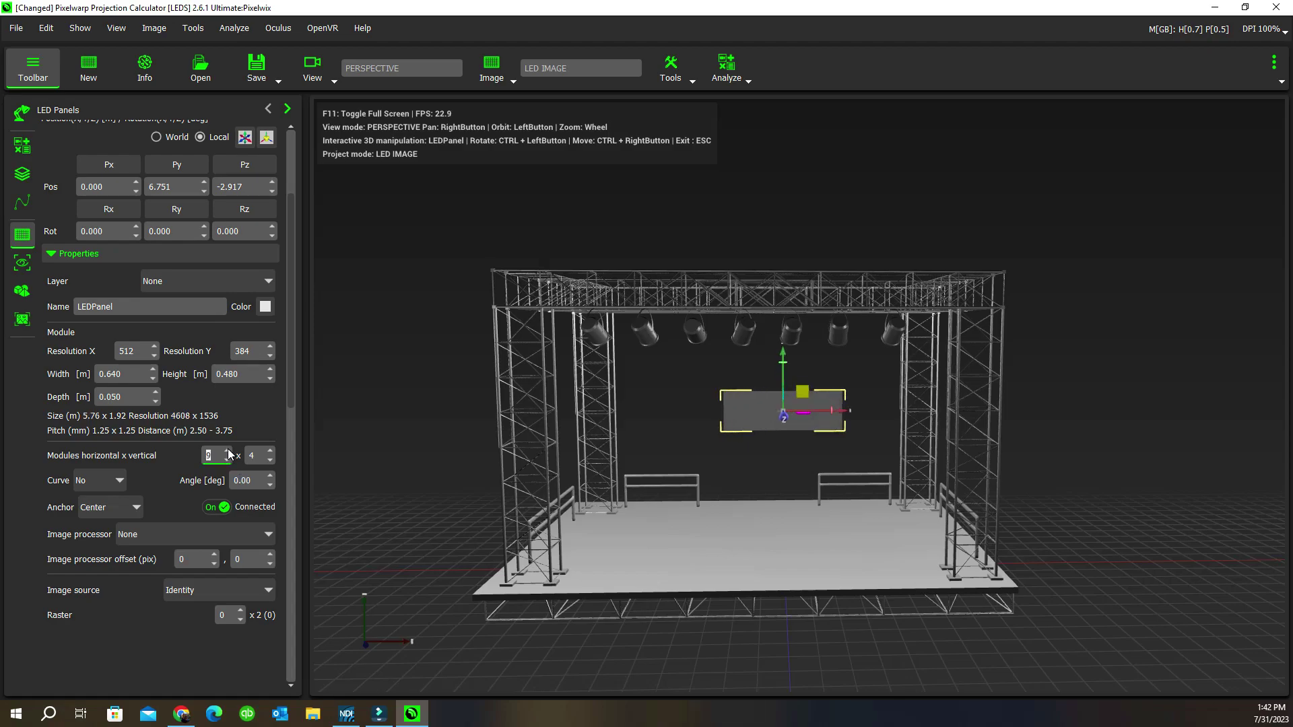
scroll(229, 455, up, 4)
scroll(273, 456, up, 5)
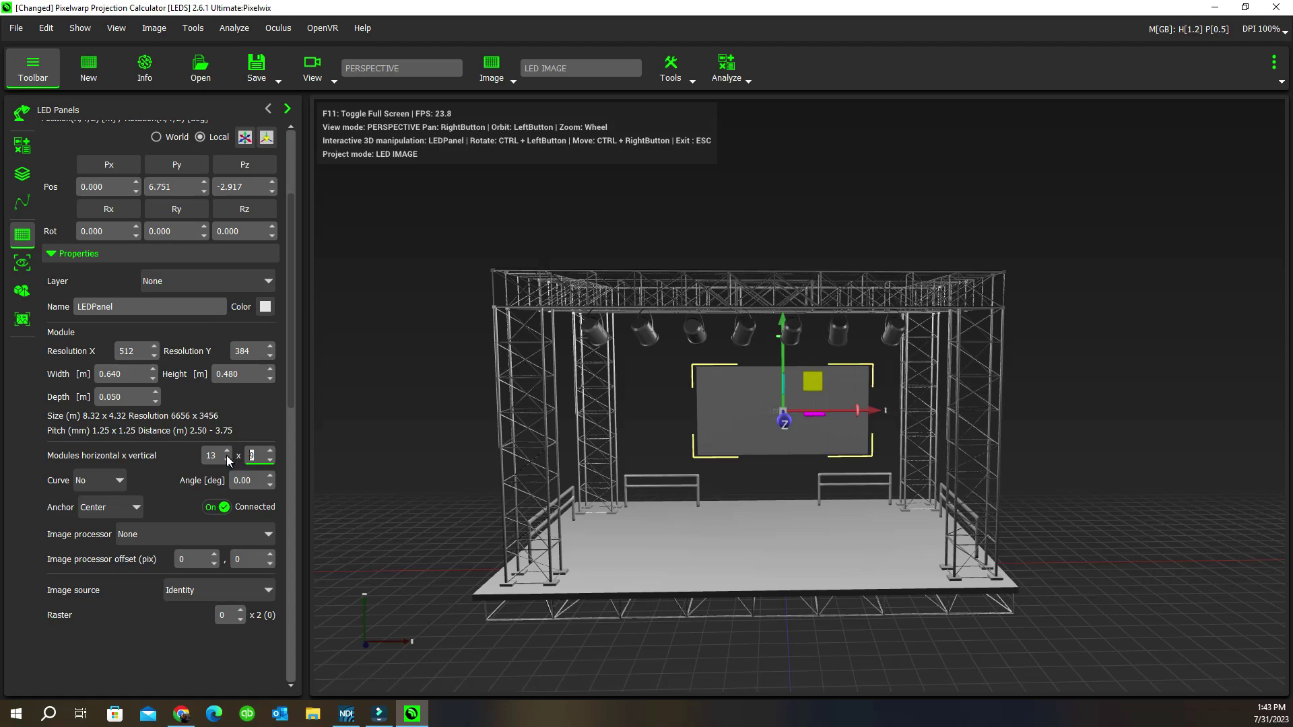
scroll(228, 460, up, 6)
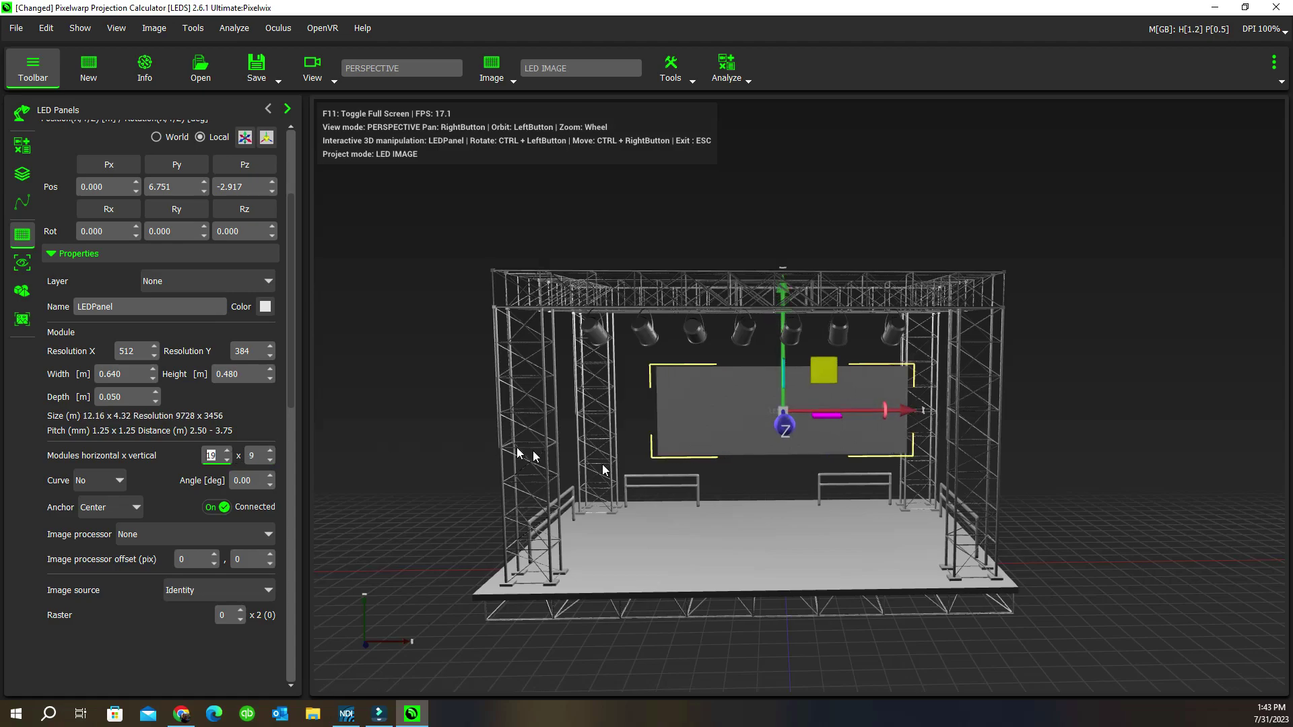
drag(862, 408, 836, 408)
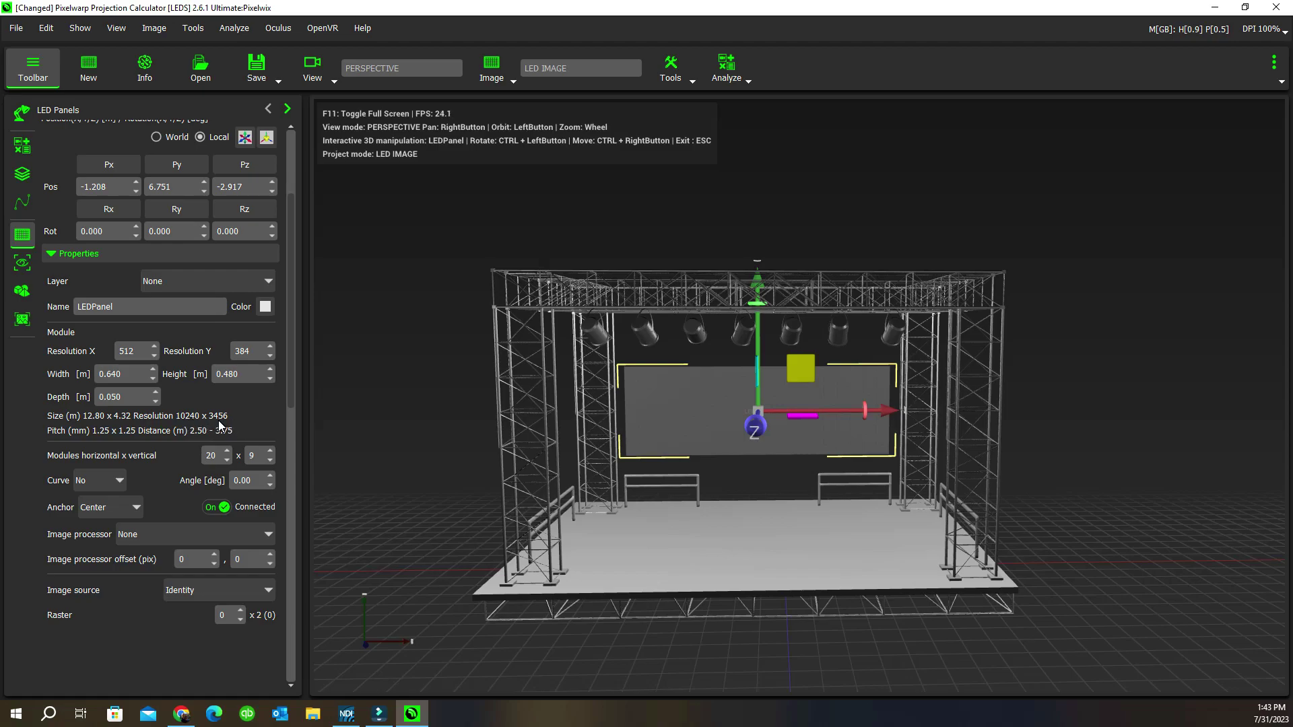
drag(539, 545, 276, 478)
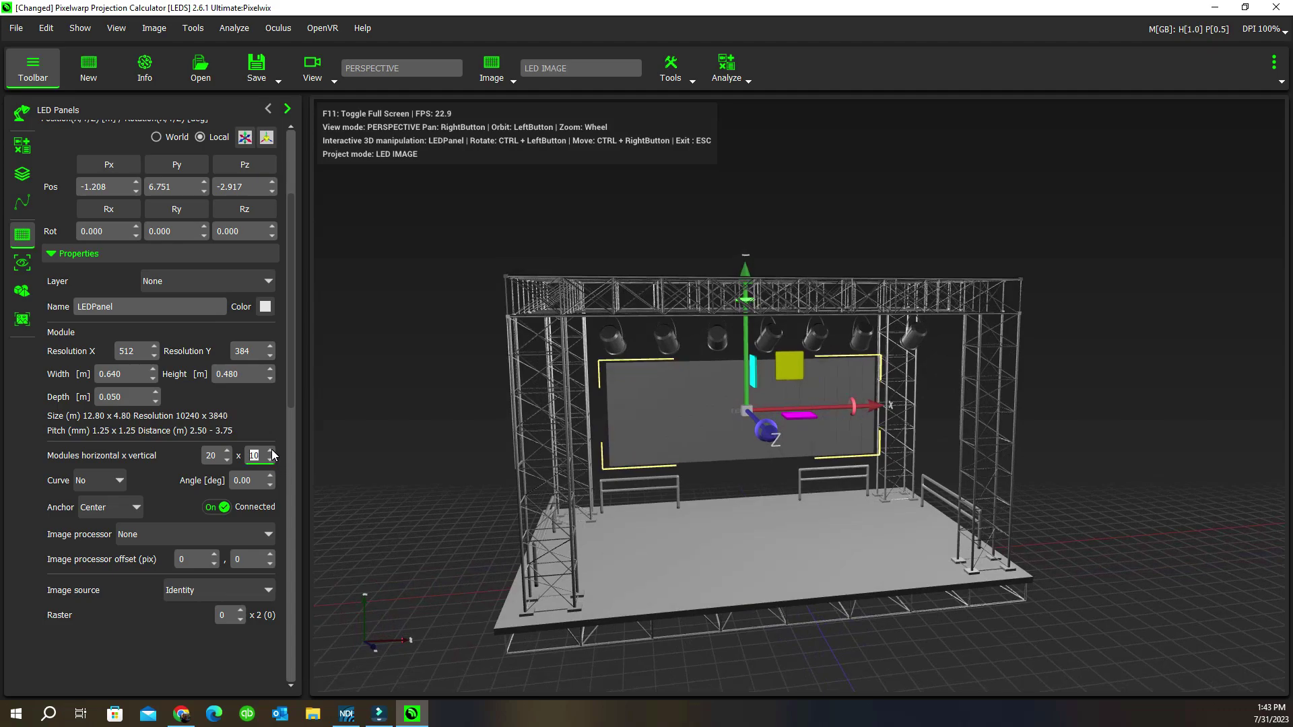
Step: Raise the LED wall to about 8.057 m and move it back along Z to about -3.930 m
drag(699, 517, 744, 366)
drag(867, 453, 469, 496)
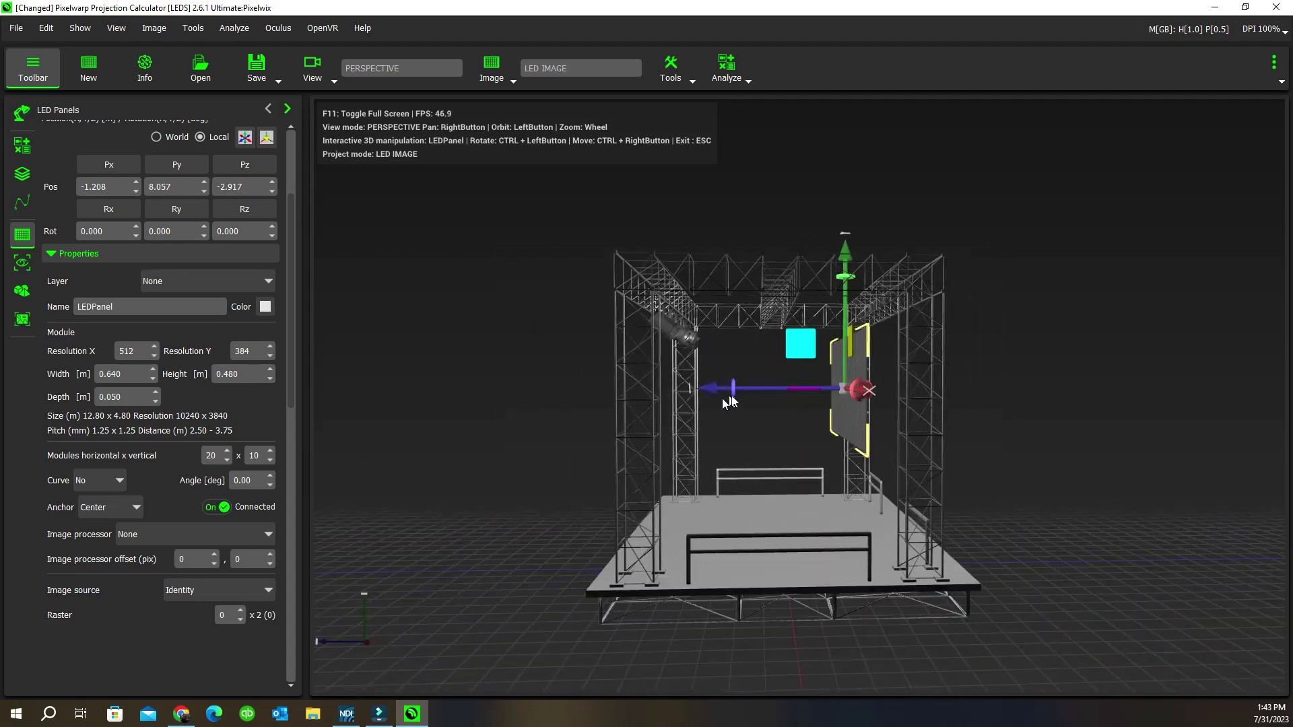
drag(754, 387, 1075, 455)
drag(779, 512, 729, 559)
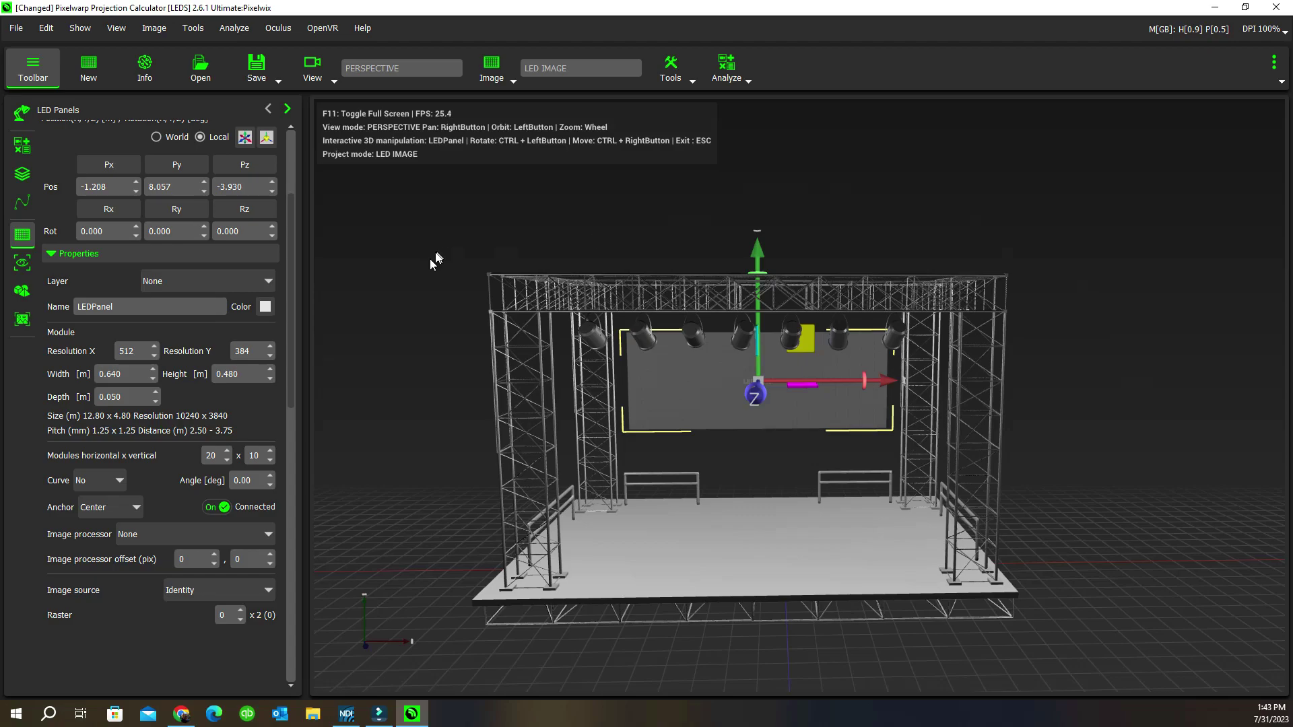
scroll(694, 451, down, 2)
scroll(704, 445, up, 1)
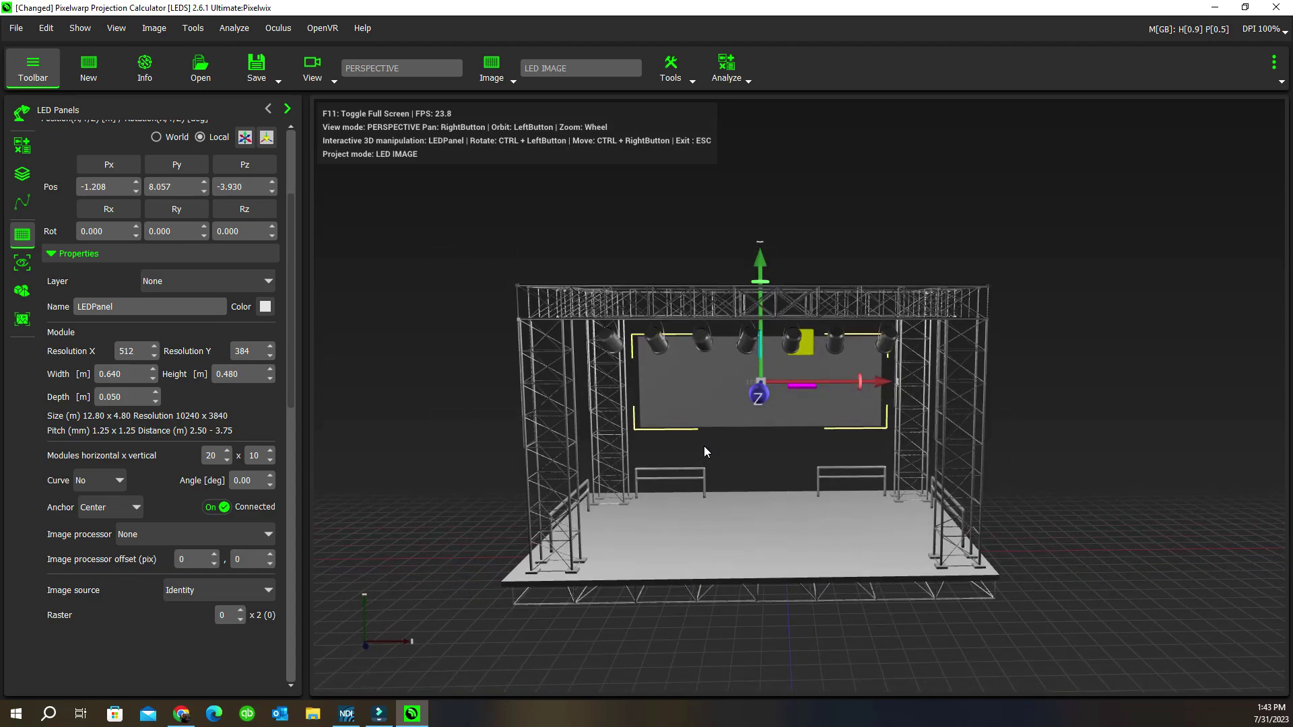
Step: Add an image processor to the project and review the image processor options offered for the LED panel
click(24, 322)
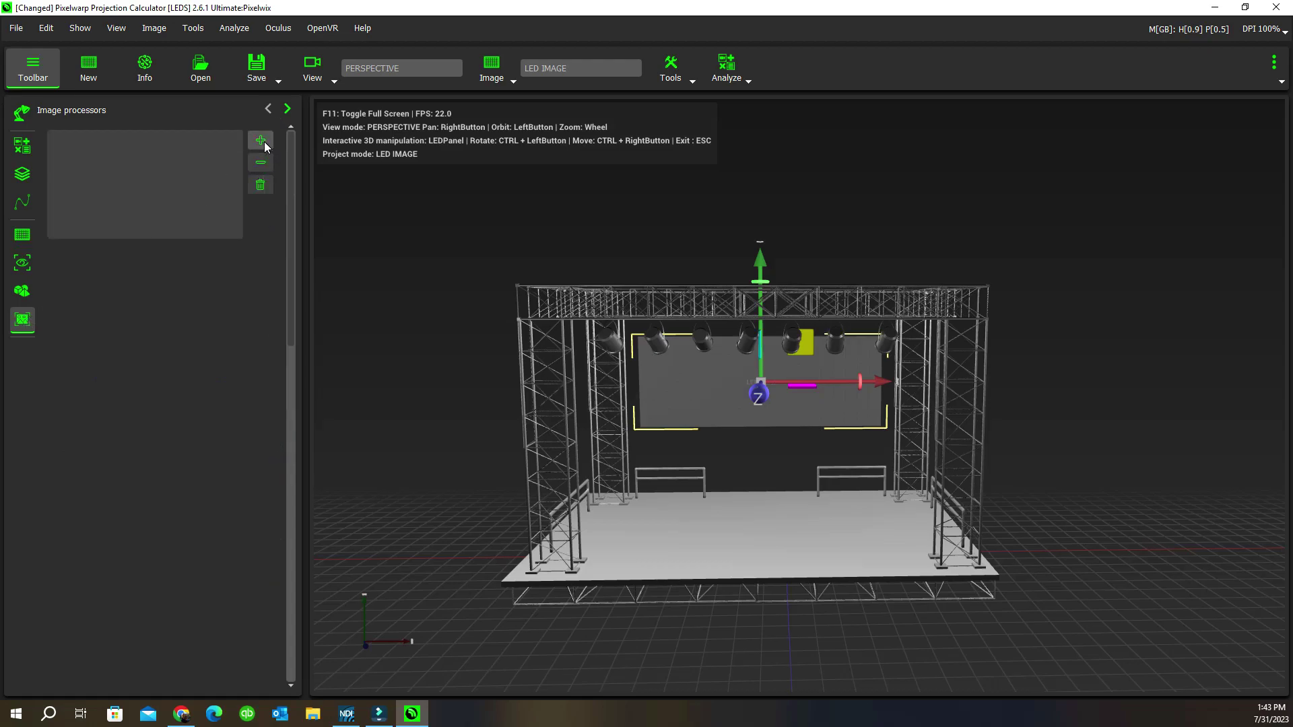
click(260, 141)
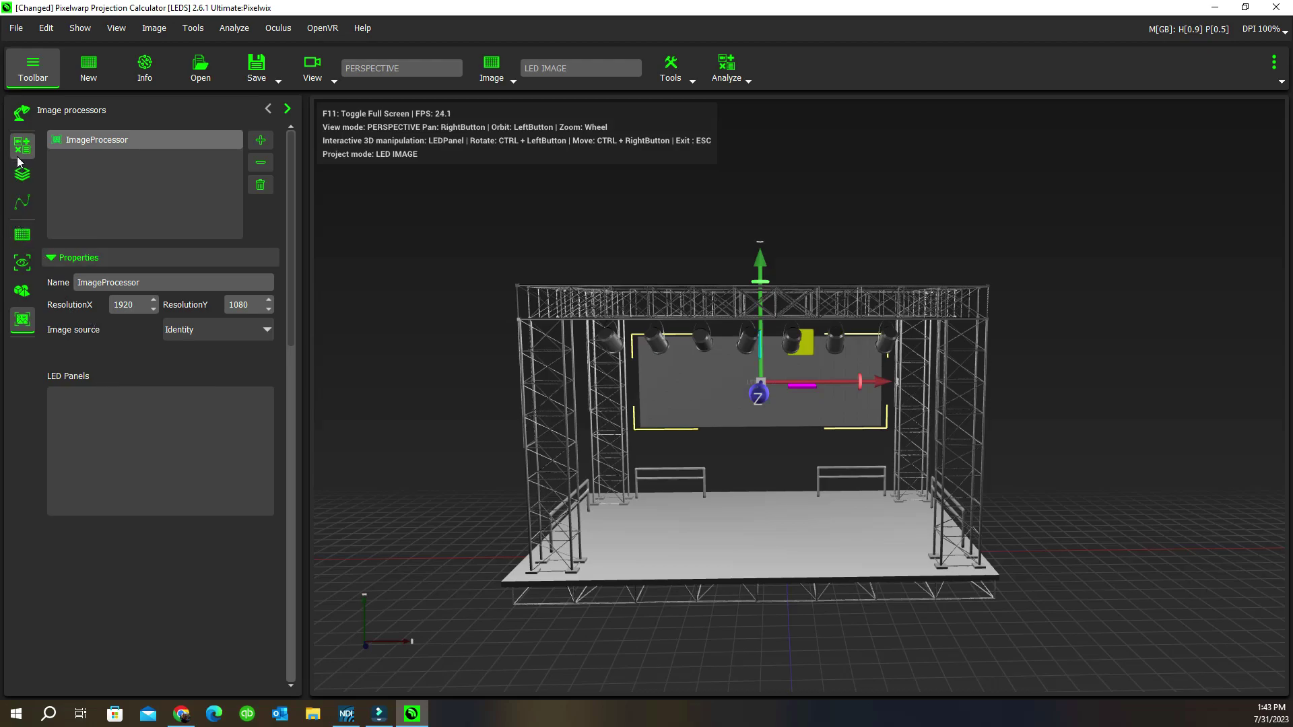
click(23, 234)
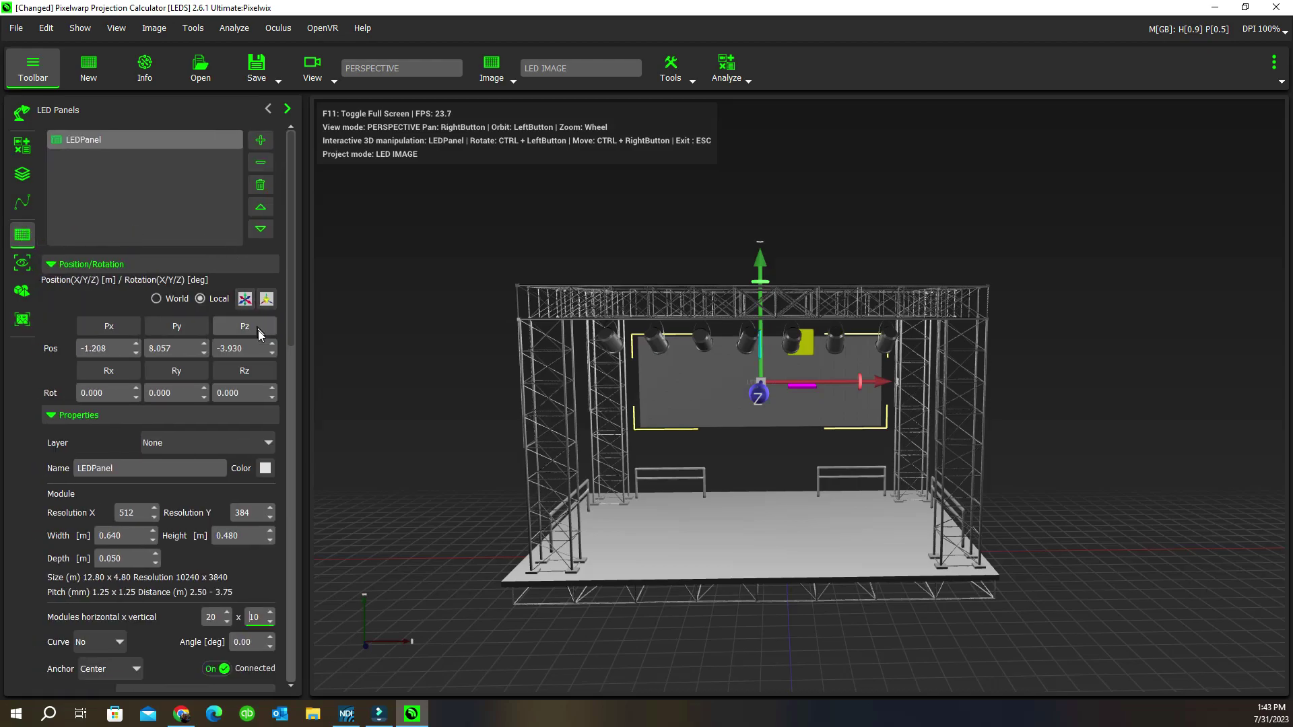
scroll(250, 425, down, 2)
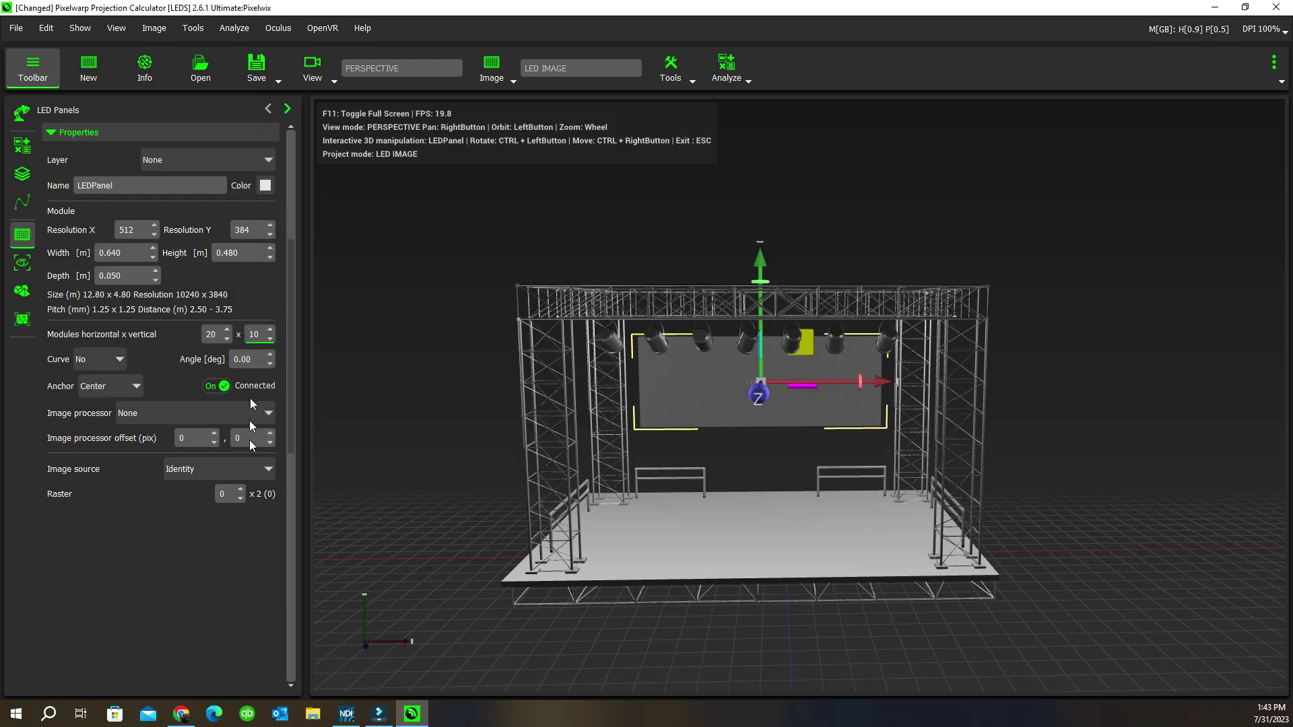
click(174, 414)
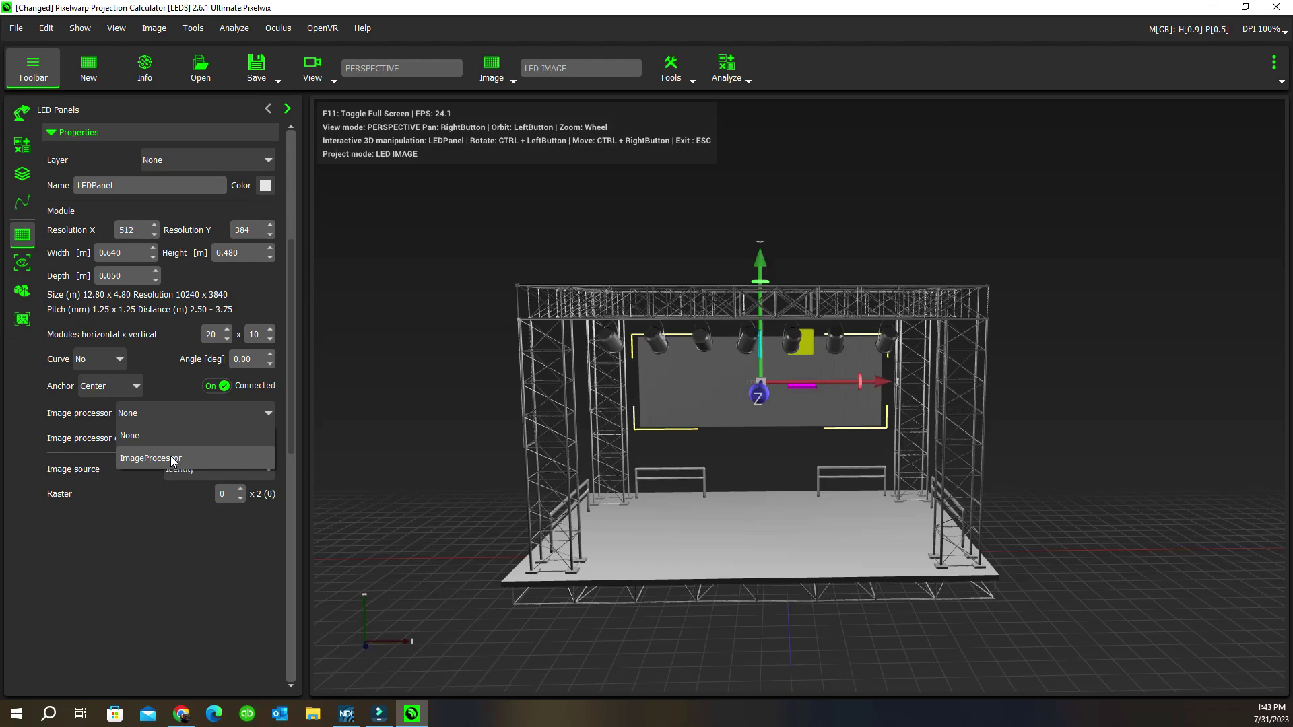
click(136, 530)
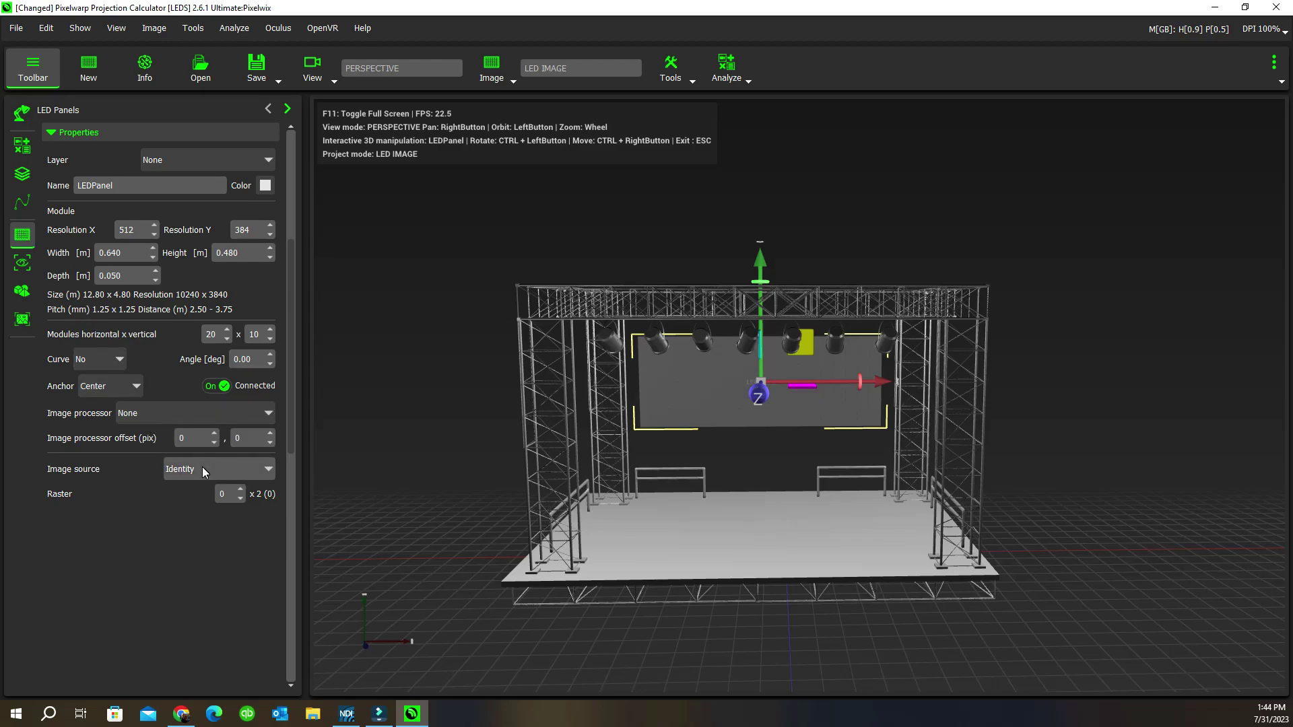
Step: Set the LED panel's image source to NDI and view the LED wall on the stage
click(227, 469)
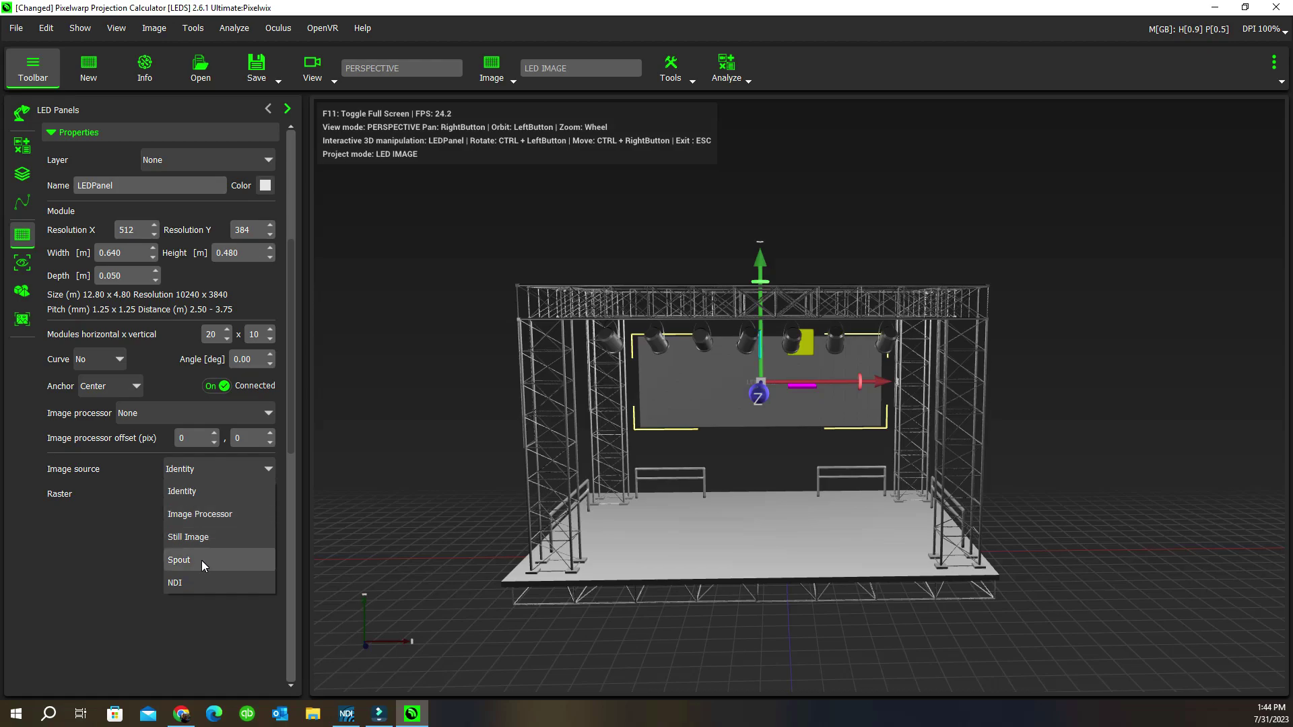
click(178, 583)
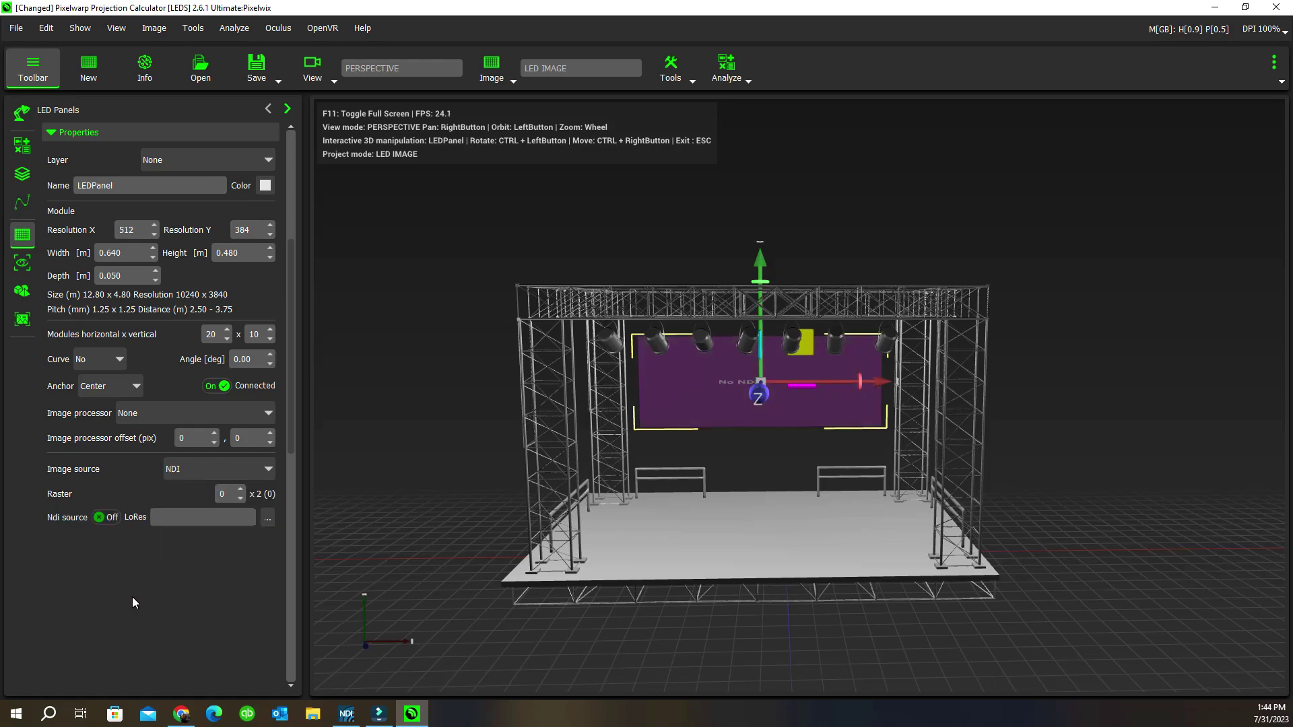
right_drag(421, 540, 391, 538)
scroll(734, 444, down, 3)
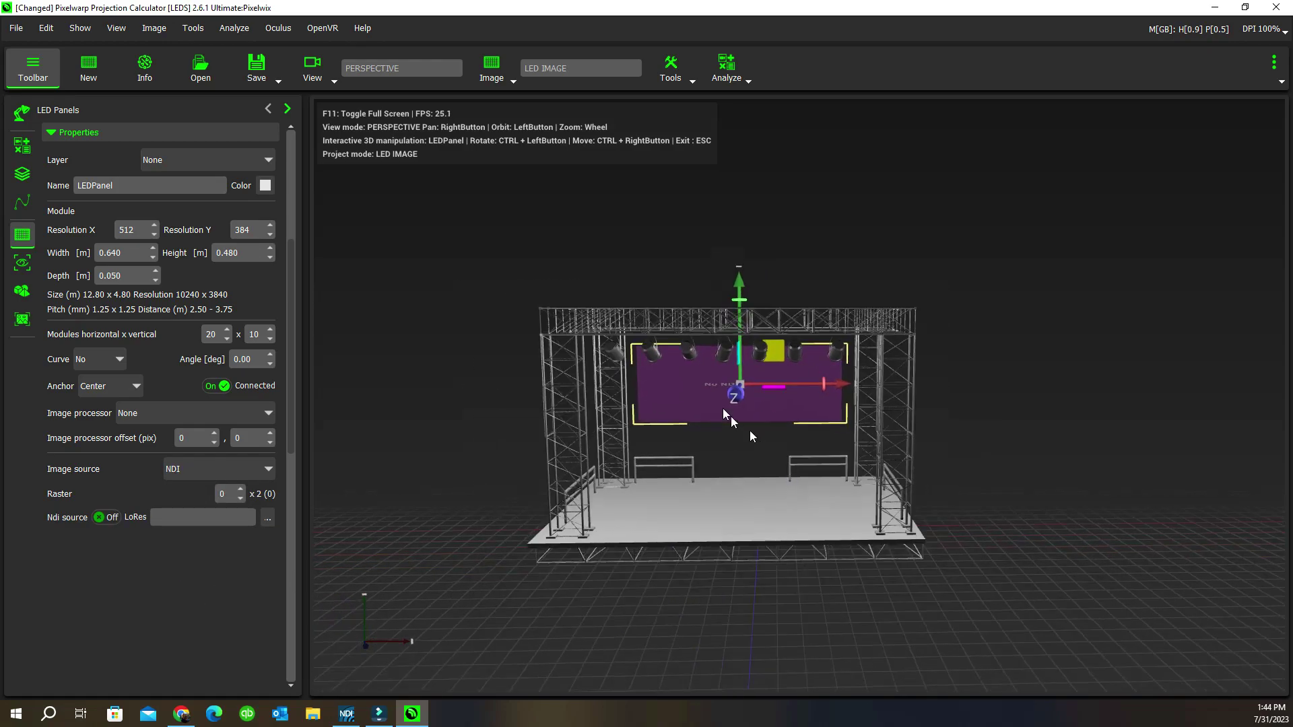
scroll(724, 377, up, 4)
drag(685, 429, 681, 398)
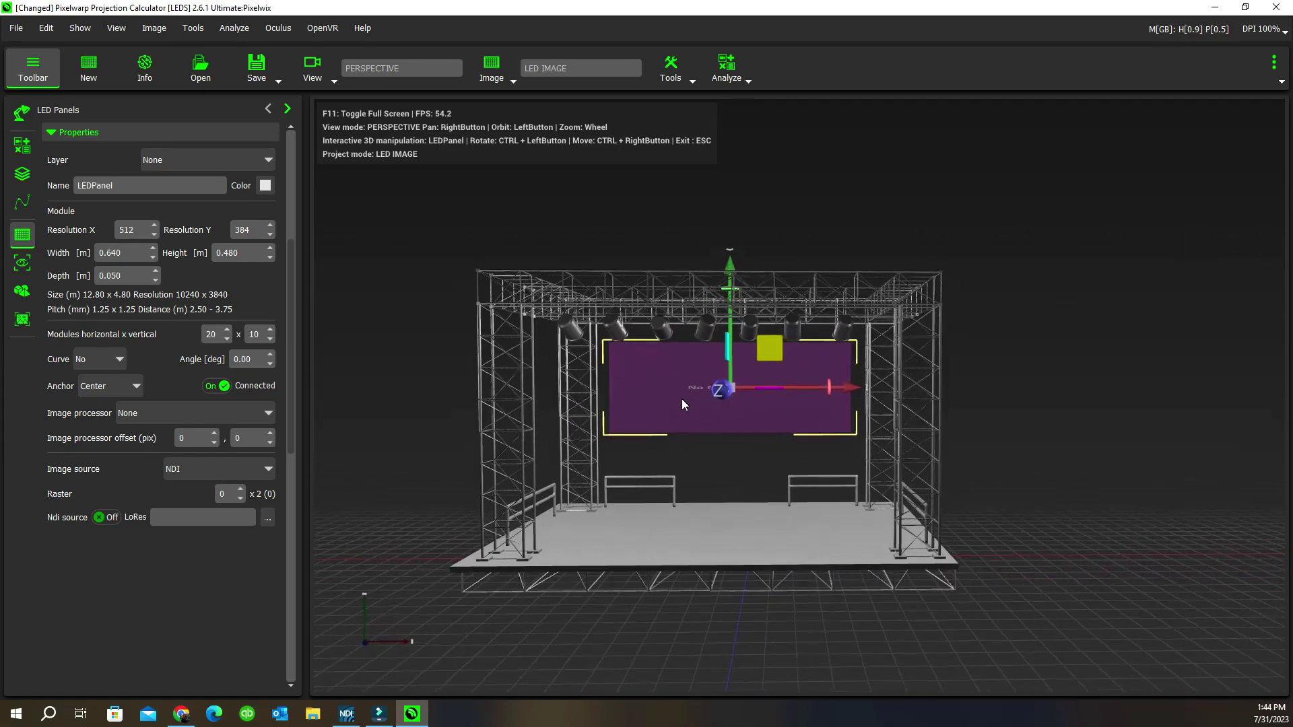
right_drag(726, 447, 652, 482)
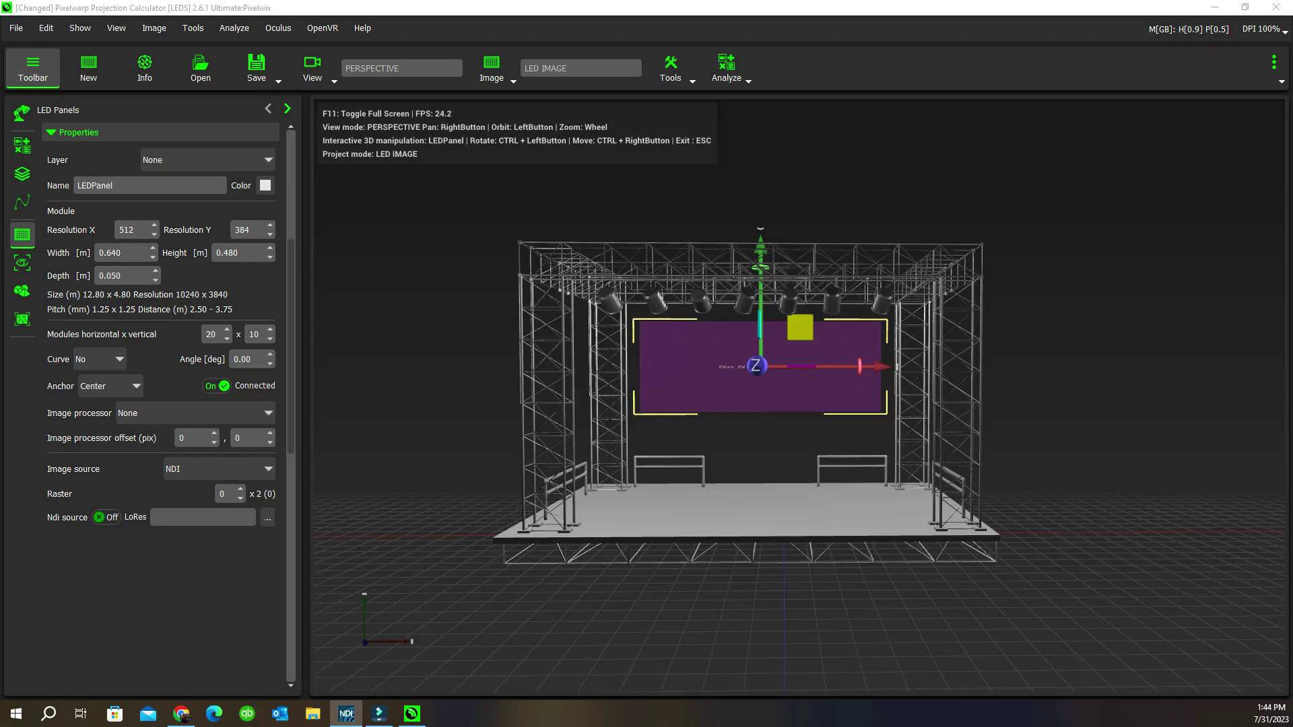
Step: Look over the apps in the NDI Launcher and minimize it to return to the stage project
drag(0, 215, 624, 161)
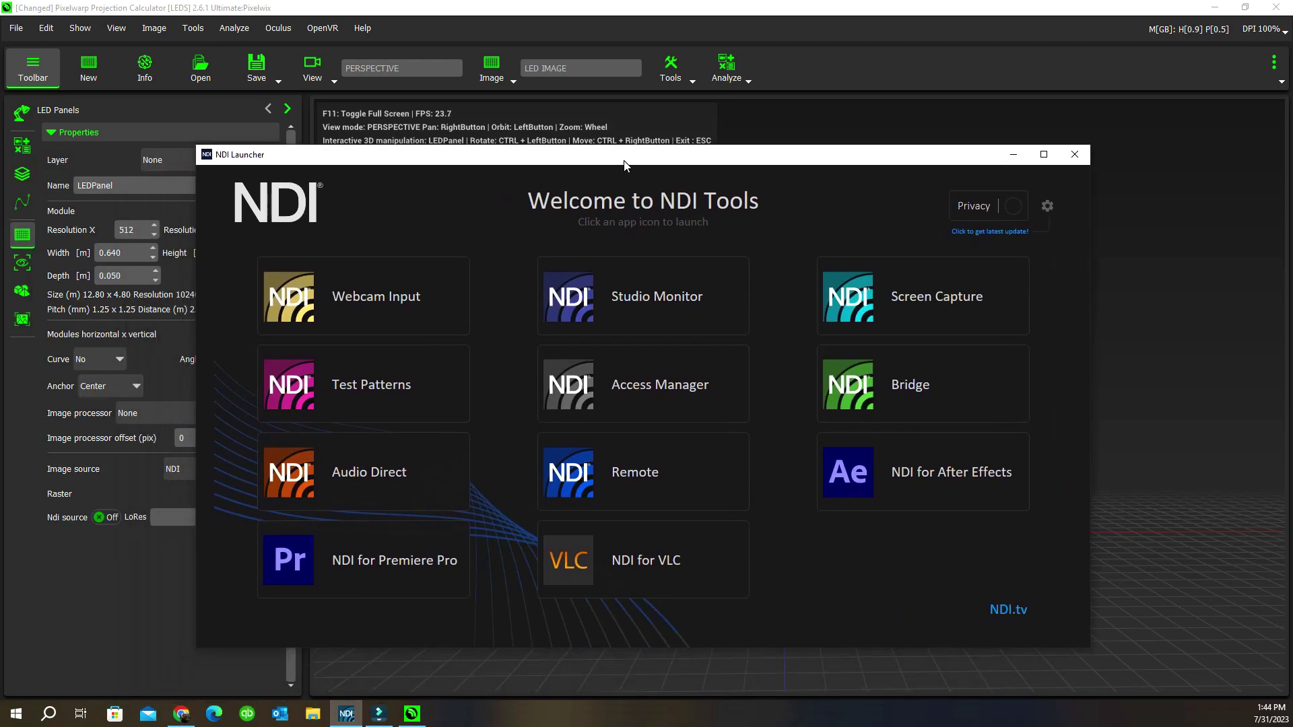
mouse_move(881, 299)
click(1016, 155)
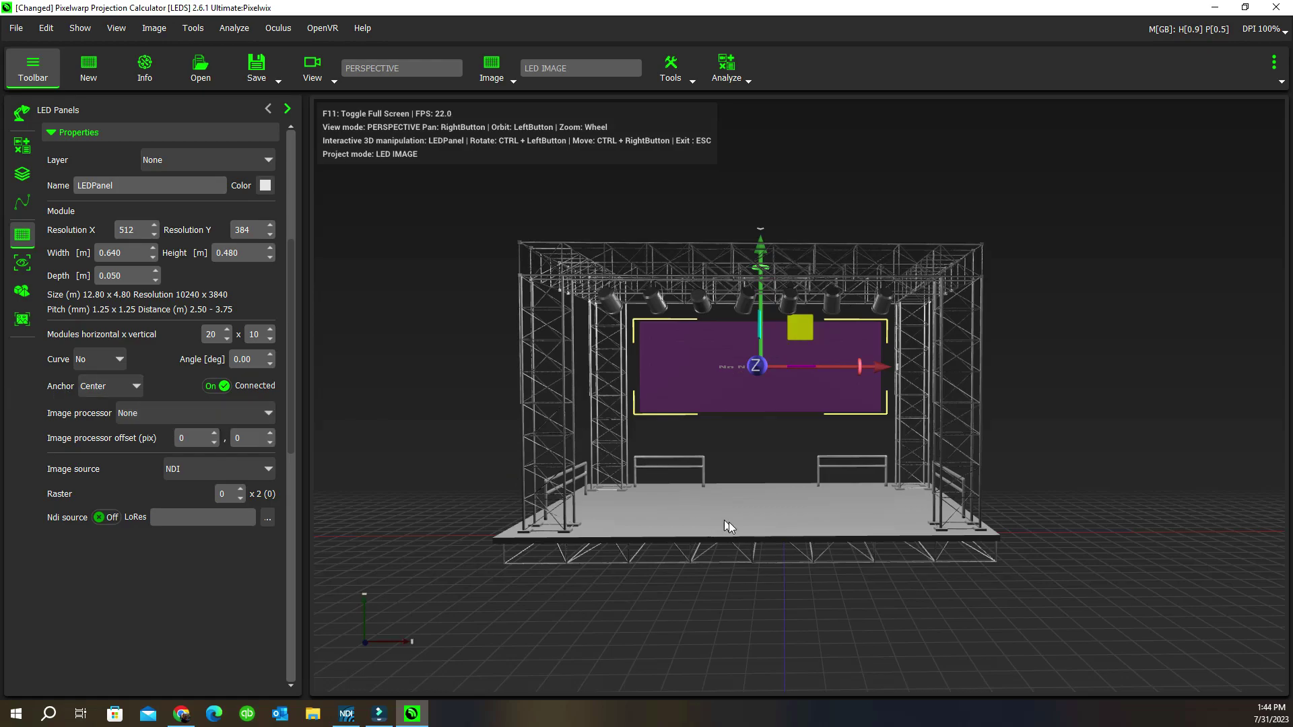
Step: Turn on the LED panel's NDI source, choose the Intel HD Graphics 630 1 sender, and view the content on the deselected wall
drag(744, 483, 715, 607)
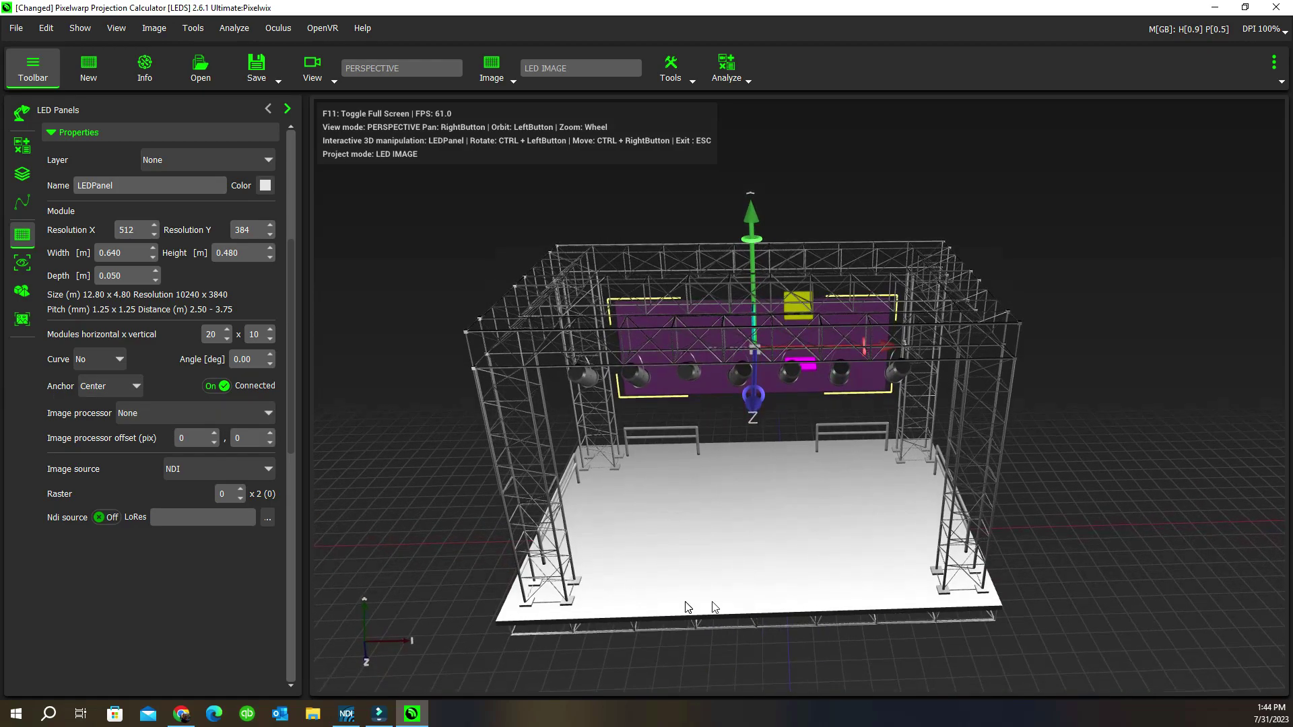
scroll(693, 471, up, 2)
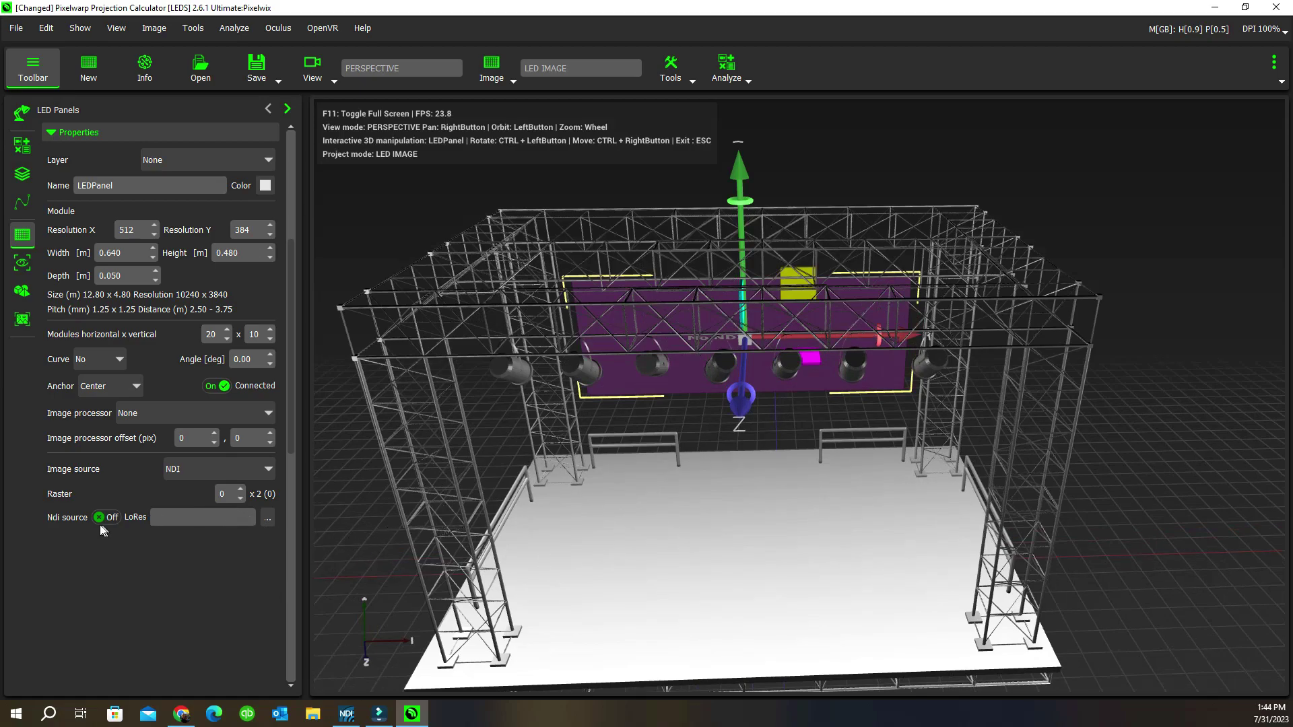
click(267, 518)
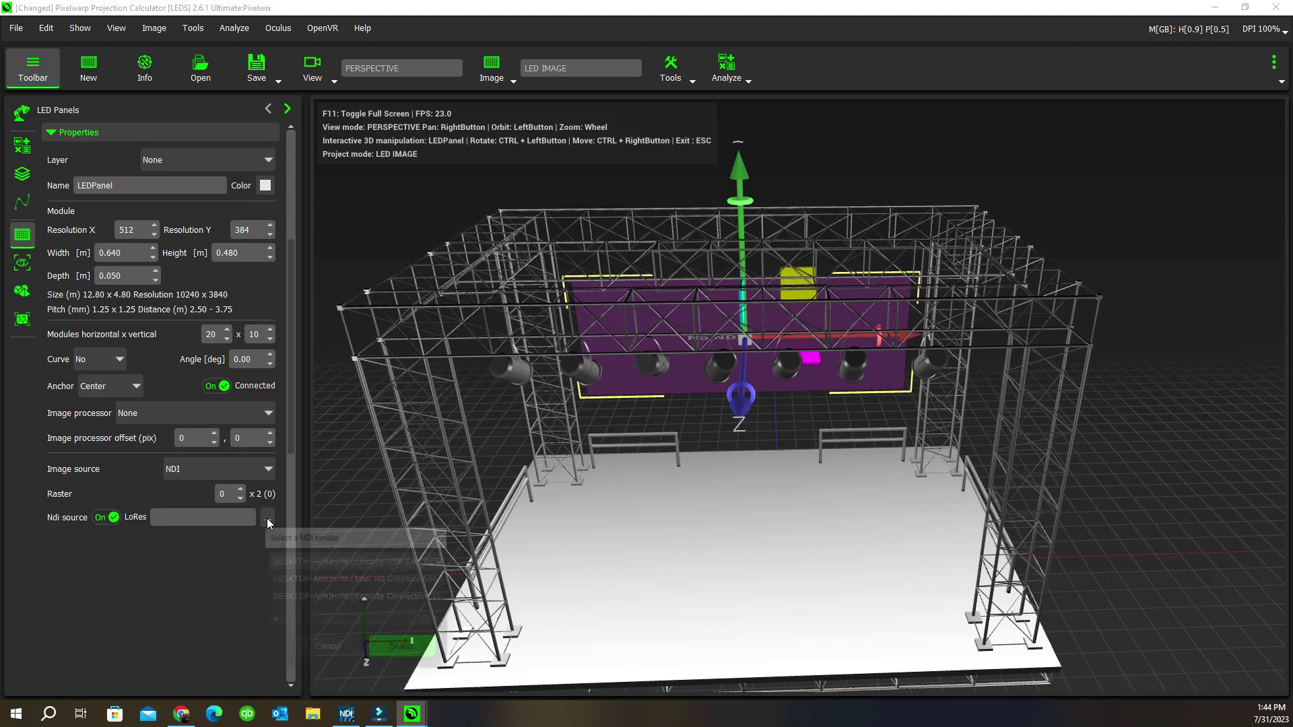
click(377, 583)
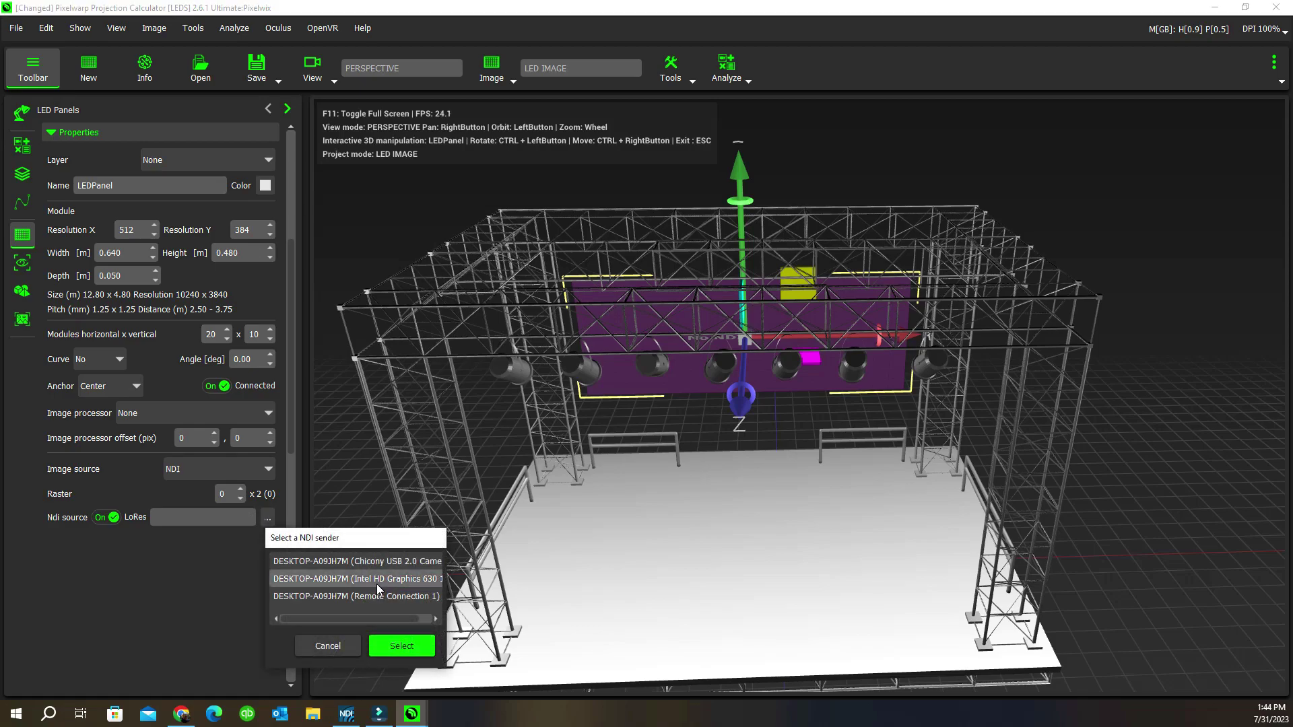
click(398, 647)
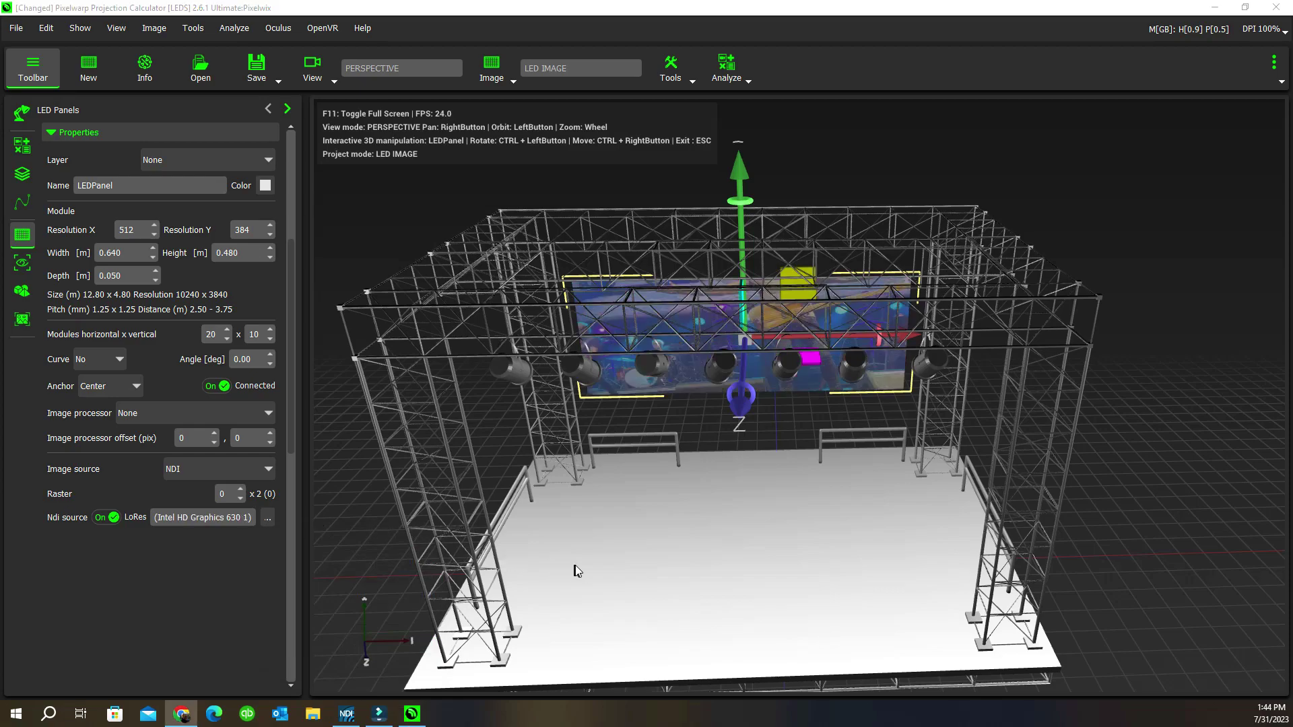
drag(574, 570, 614, 408)
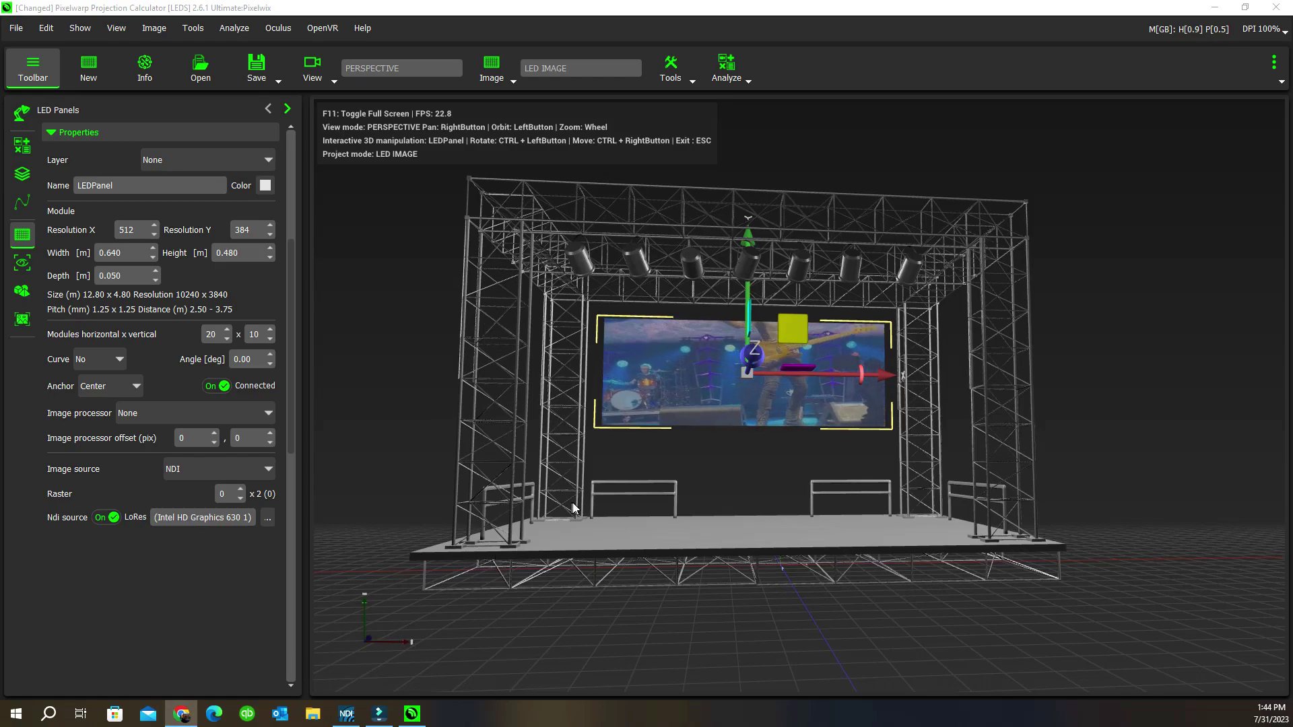
drag(571, 504, 613, 537)
drag(750, 429, 651, 450)
key(Escape)
Step: Set the LED panel's raster to 1 and examine the wall's pixel pattern up close and from a distance
click(240, 489)
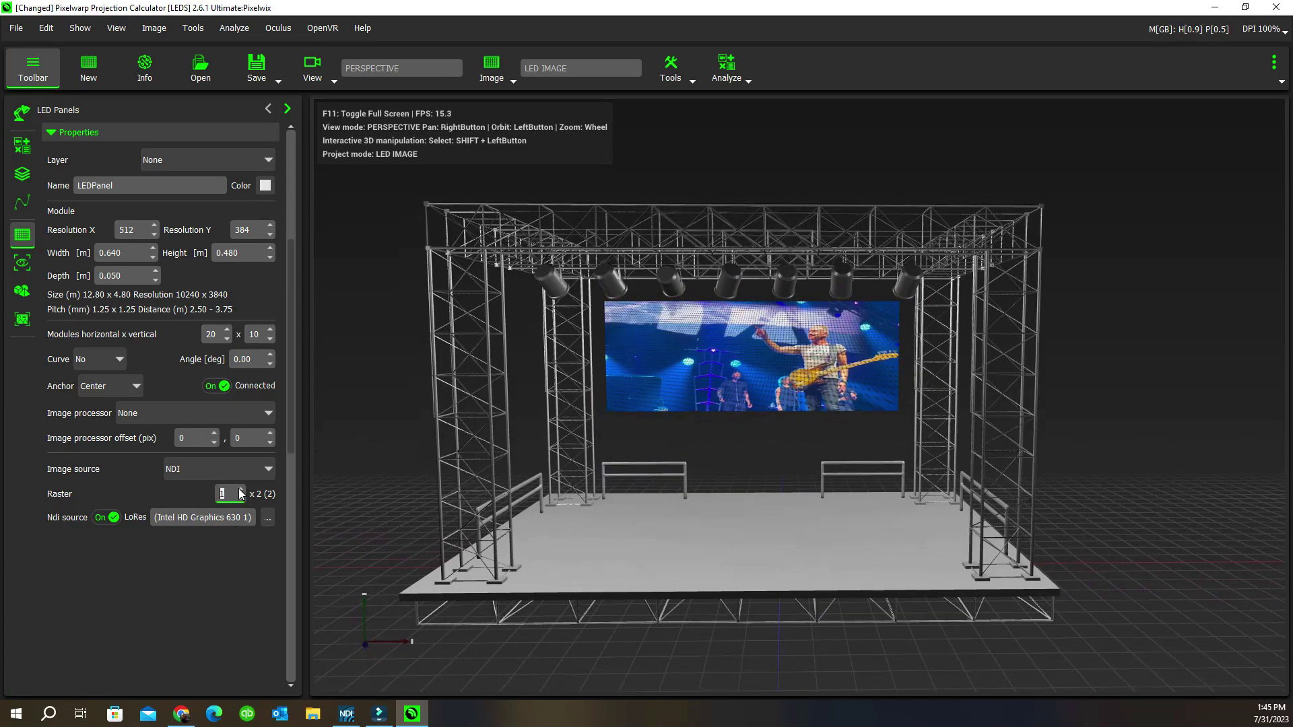
right_drag(847, 454, 777, 512)
scroll(777, 508, up, 10)
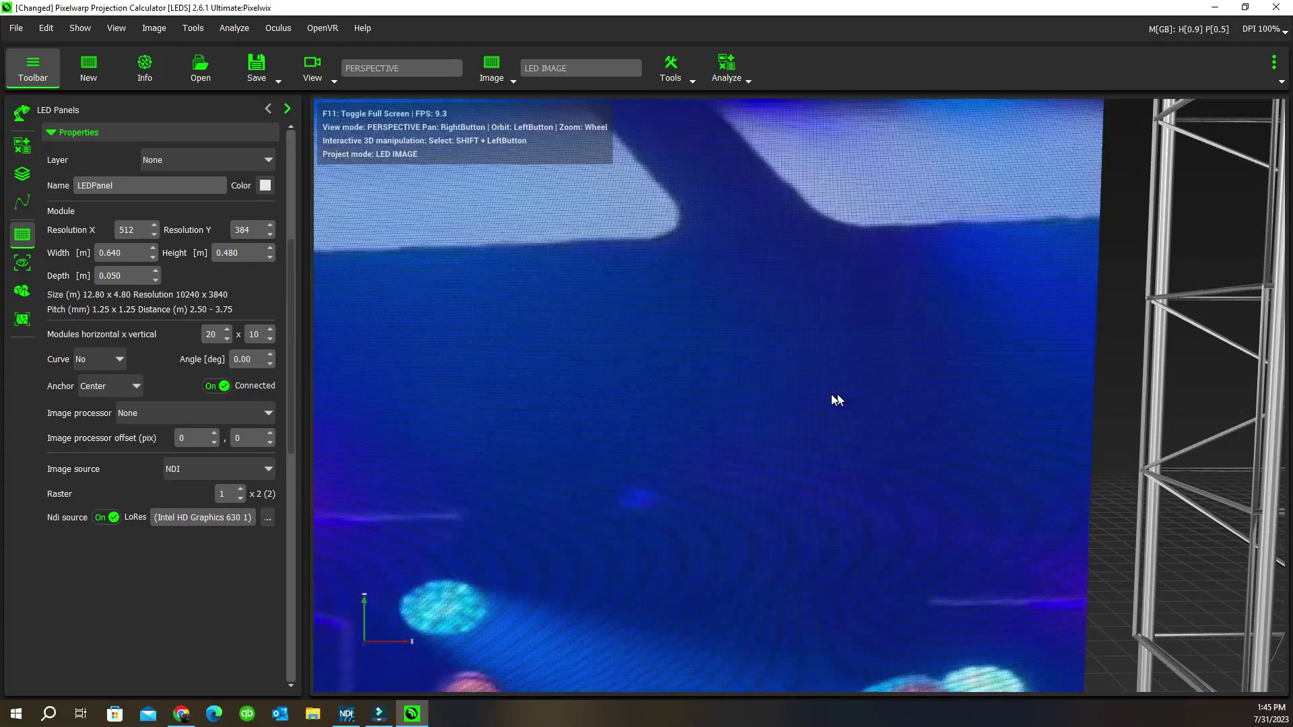
scroll(828, 397, down, 3)
scroll(818, 389, down, 10)
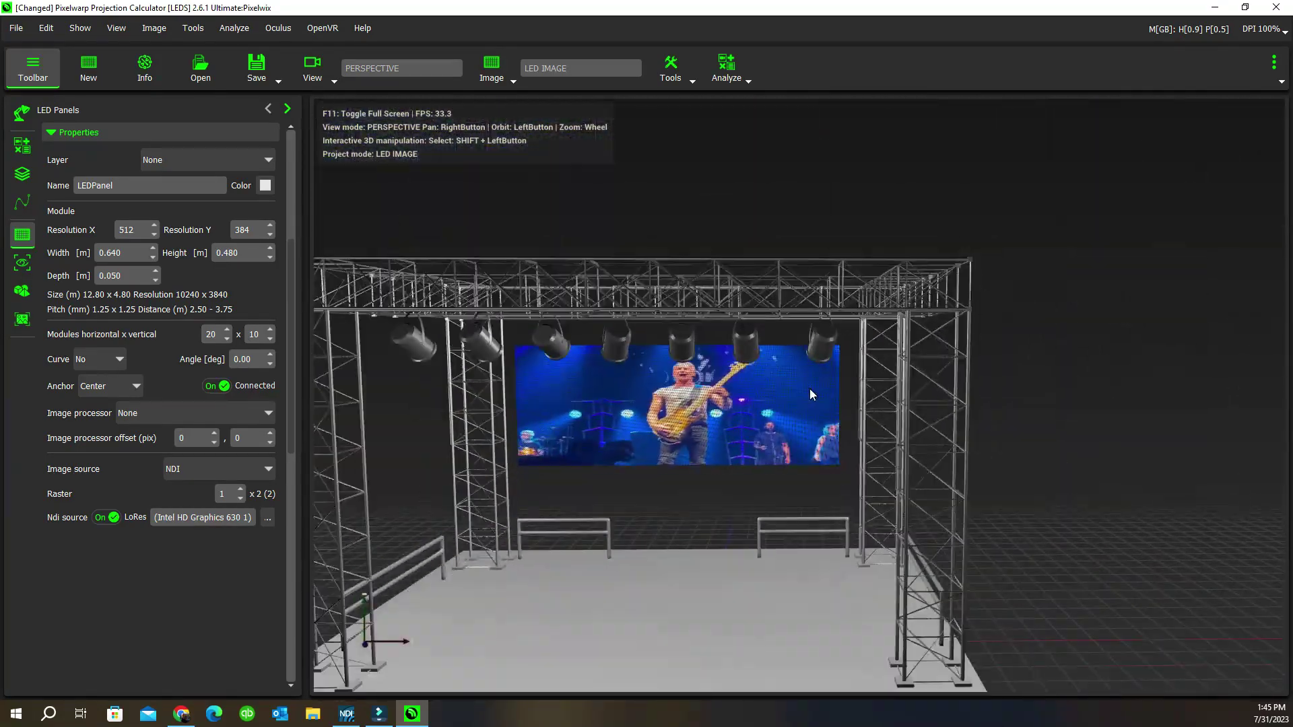
drag(728, 543, 750, 269)
scroll(685, 470, up, 5)
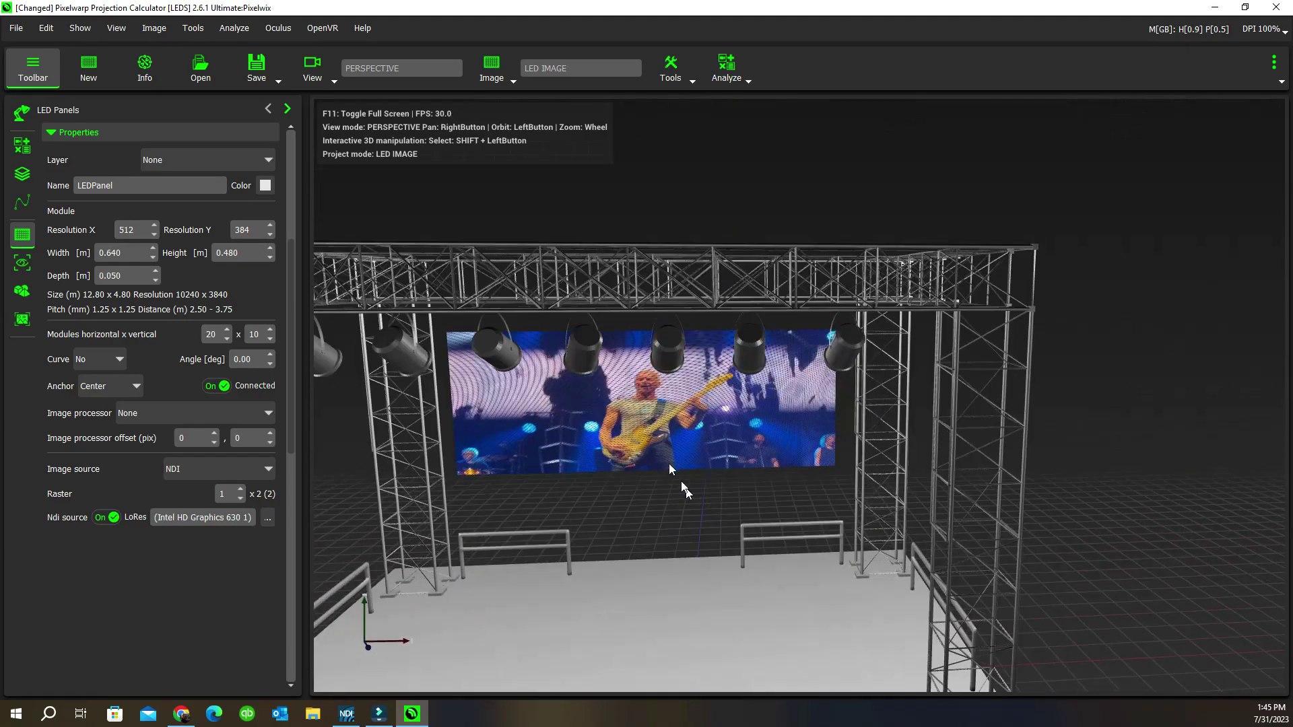
scroll(645, 503, down, 5)
drag(693, 528, 687, 497)
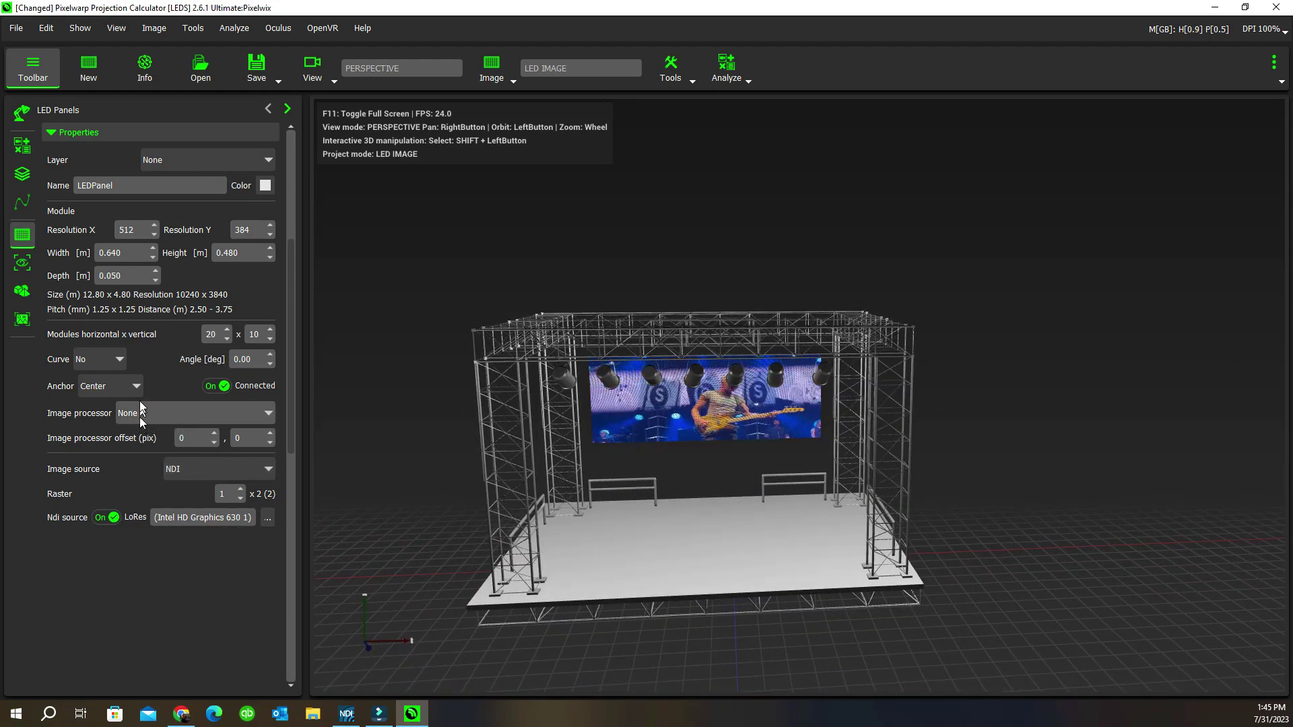
Step: Curve the LED wall horizontally at an angle of 4.00 degrees and check the curve from above and from the front
click(121, 362)
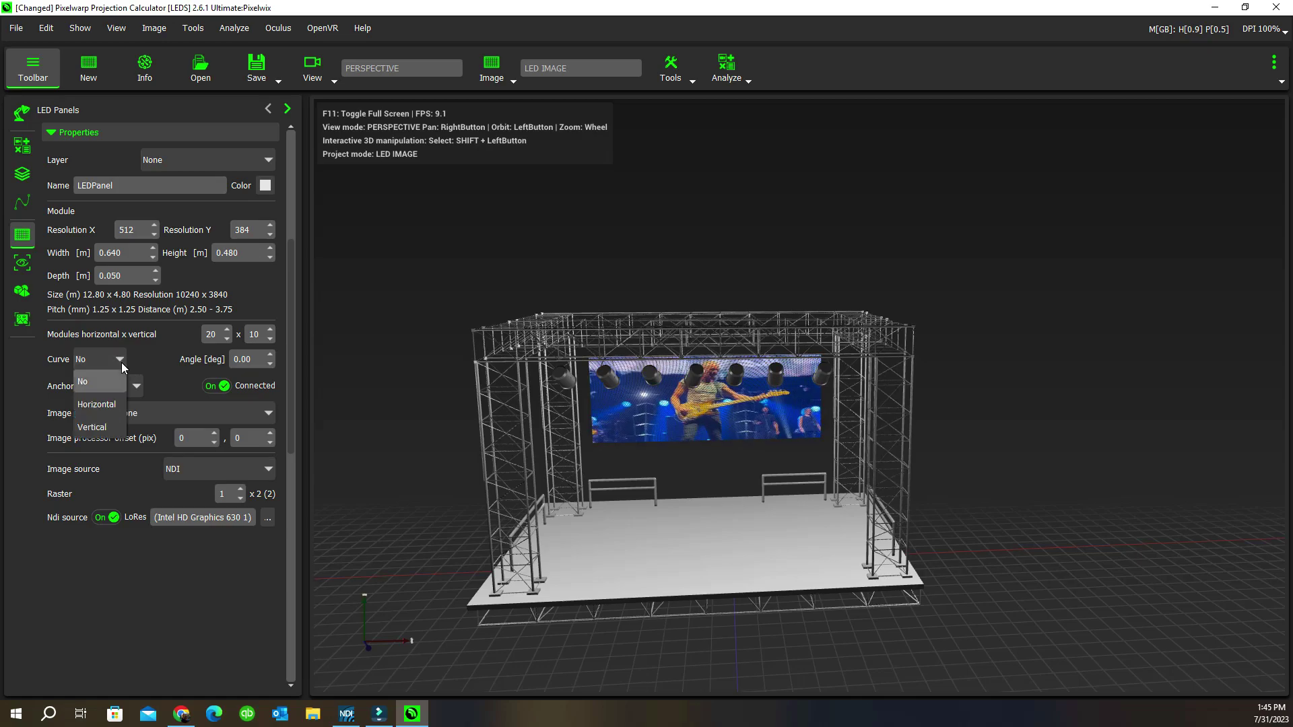
click(94, 395)
double_click(241, 360)
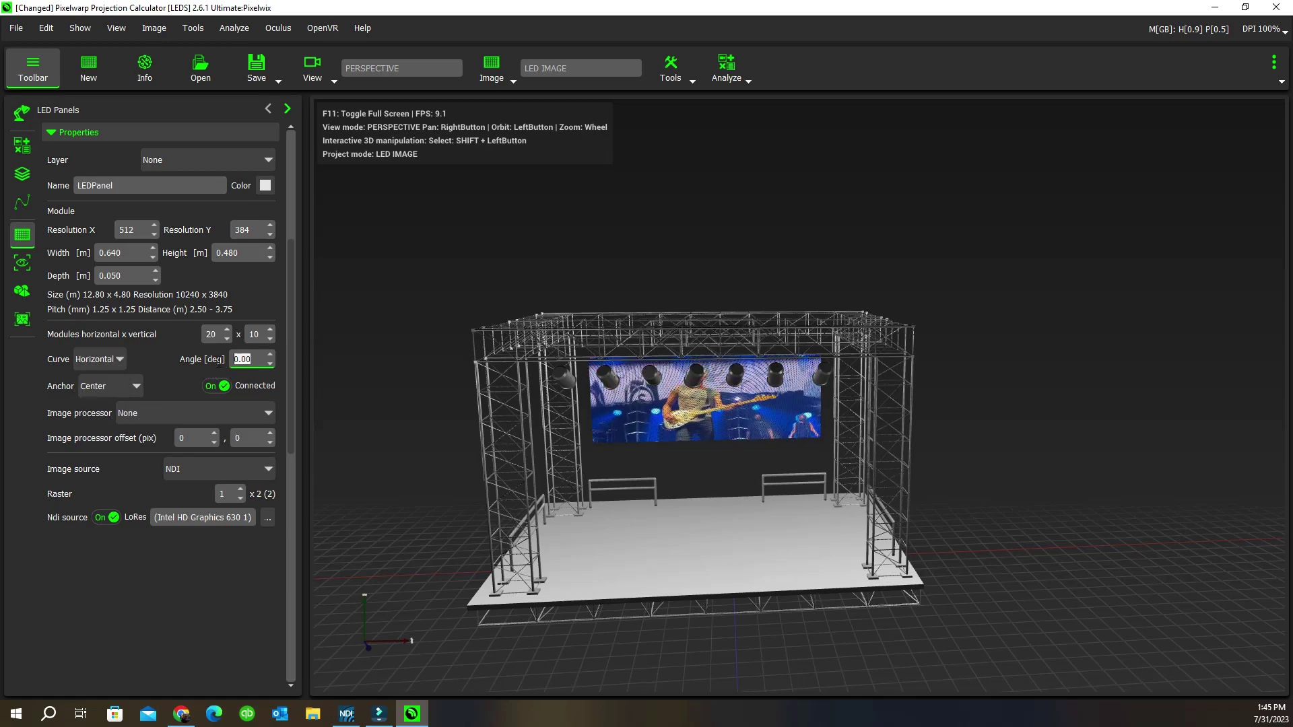
text(4)
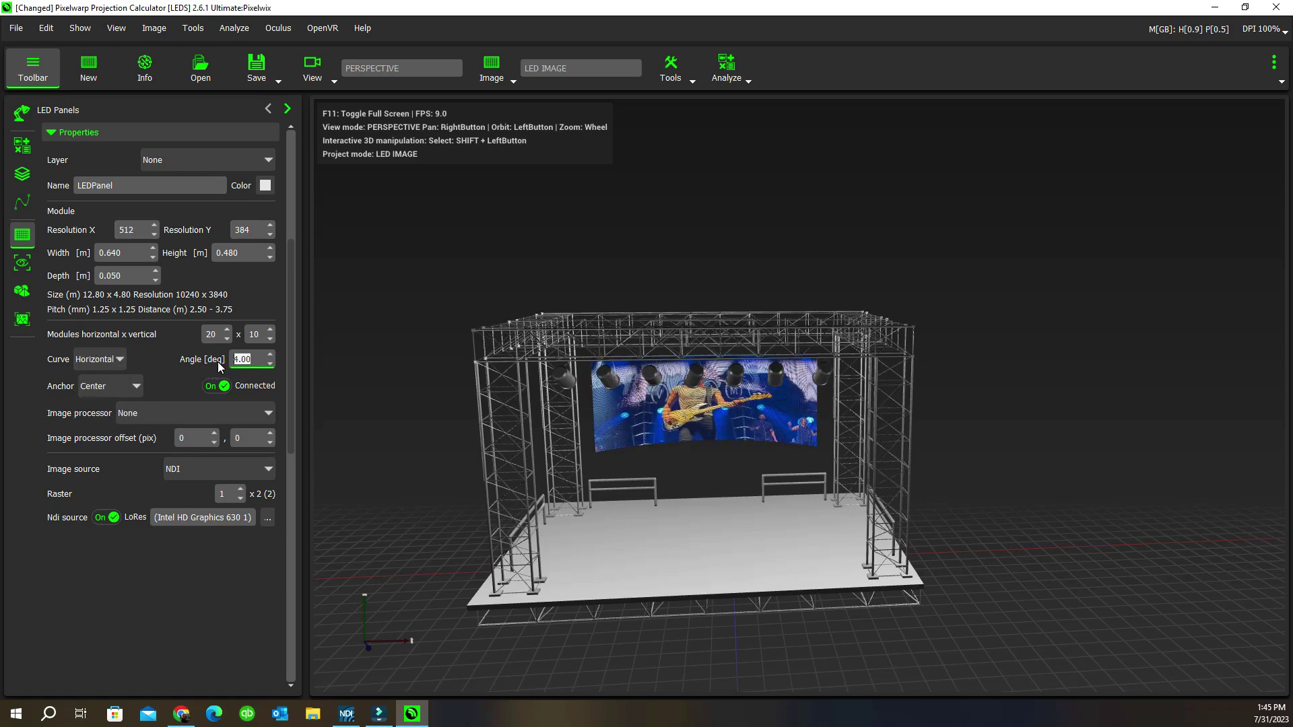
drag(612, 385, 777, 471)
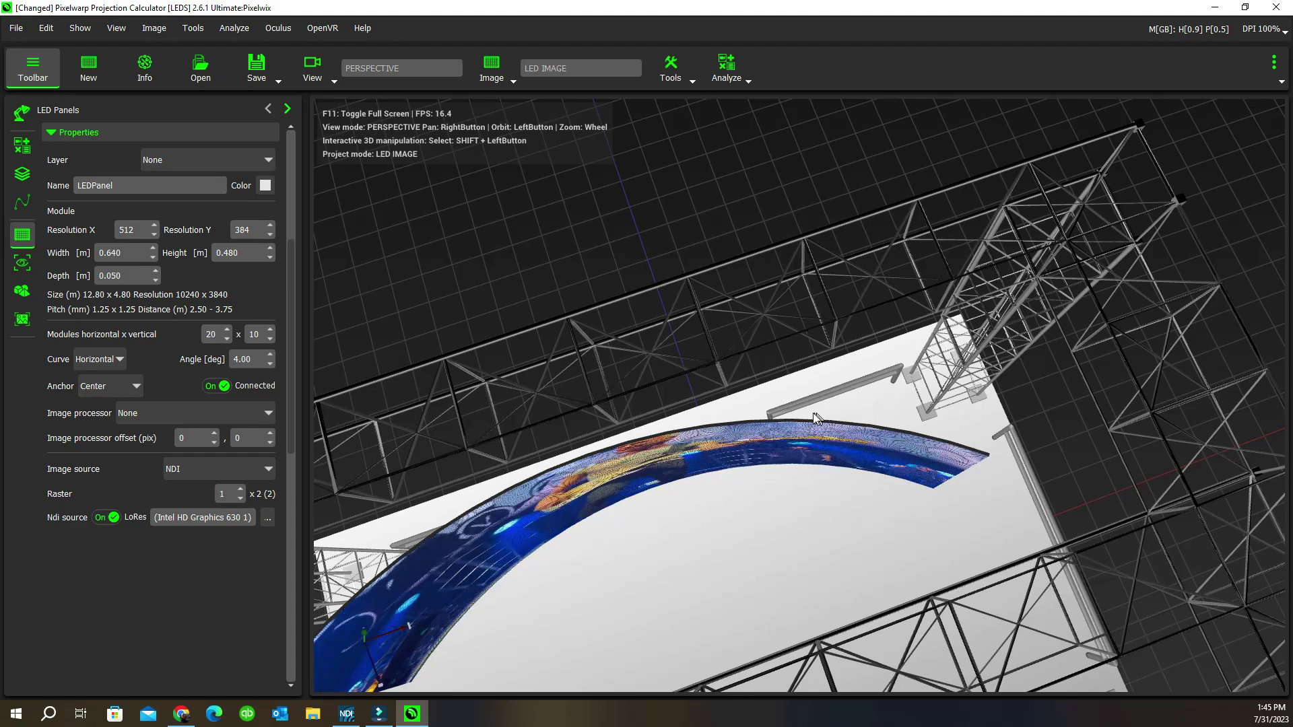
drag(649, 553, 563, 519)
scroll(563, 520, down, 4)
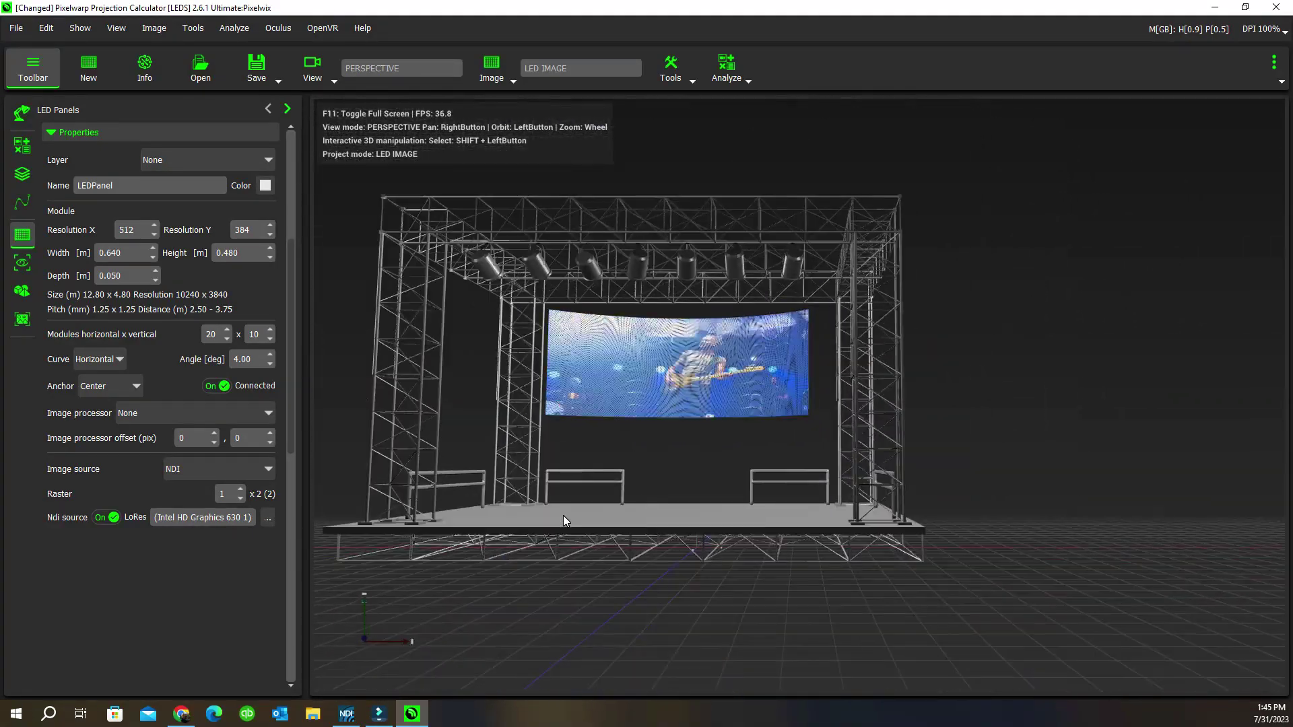
Step: Set the LED panel's raster to 0 and view the curved wall from the side of the stage
scroll(564, 520, up, 4)
right_drag(566, 520, 717, 519)
mouse_move(716, 517)
mouse_down()
mouse_move(975, 561)
mouse_move(619, 562)
mouse_move(734, 579)
mouse_move(919, 564)
mouse_move(1276, 576)
mouse_move(1046, 532)
mouse_move(702, 538)
mouse_up()
click(240, 498)
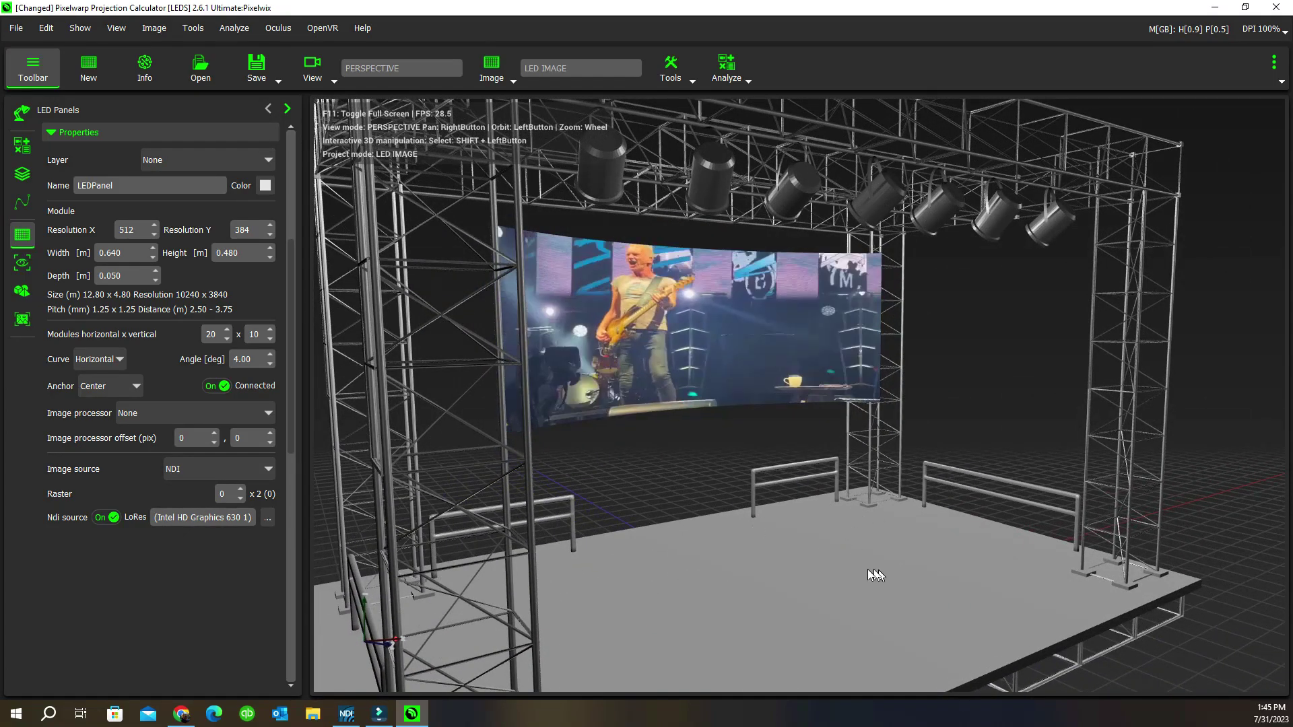
drag(871, 571, 1050, 562)
Step: Add the Person02 model from the built-in models database to the scene
click(1266, 64)
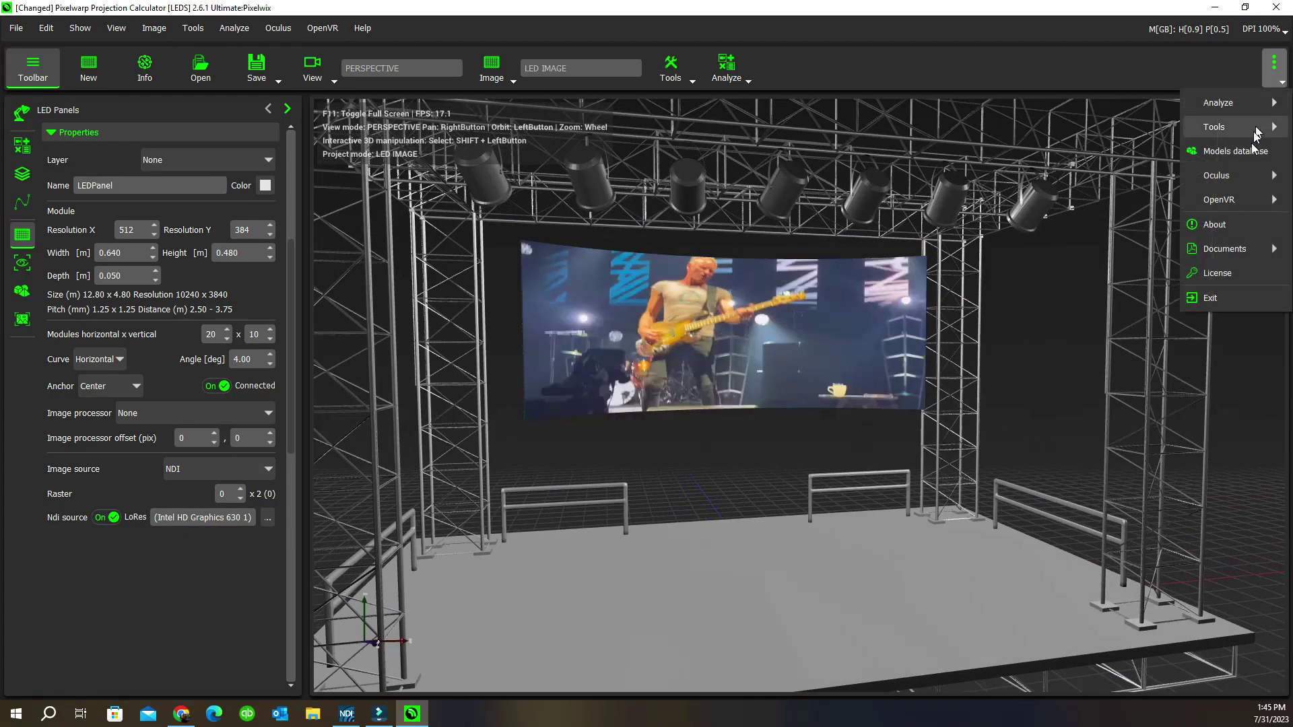
click(1247, 154)
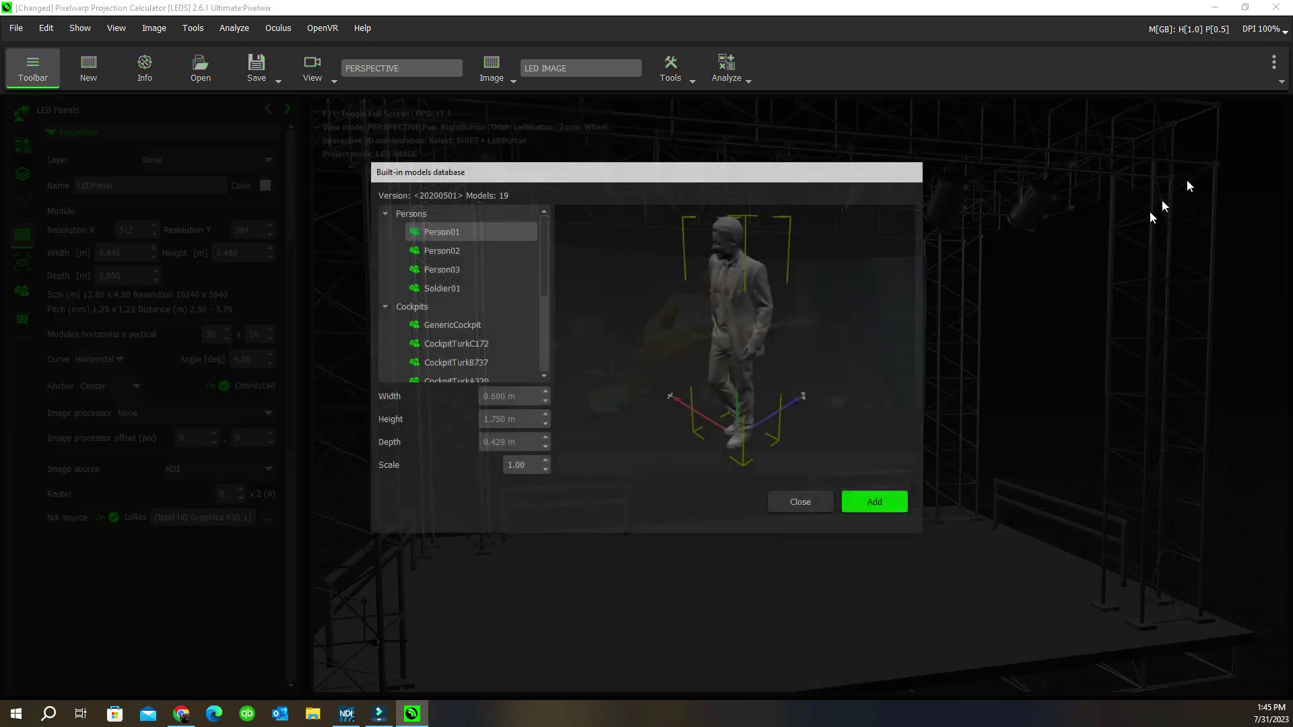
click(461, 249)
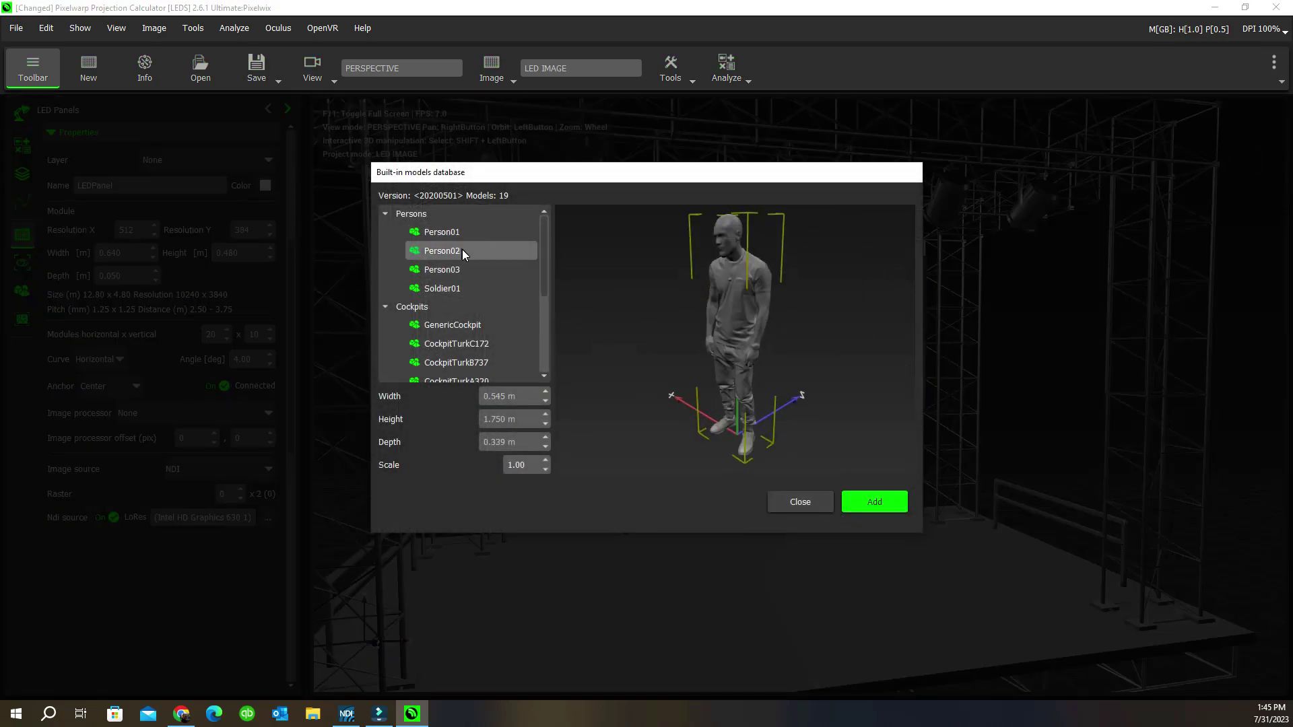
click(862, 504)
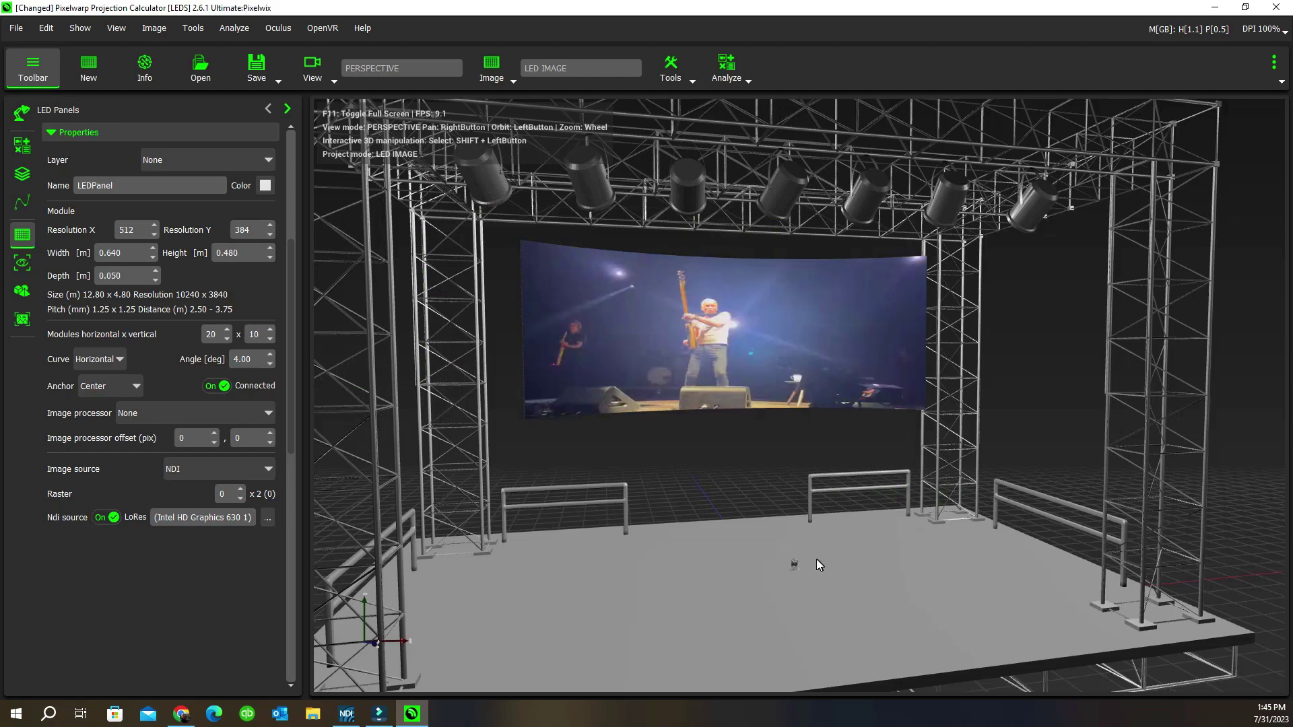
scroll(795, 566, up, 3)
right_drag(811, 559, 769, 306)
scroll(754, 431, up, 4)
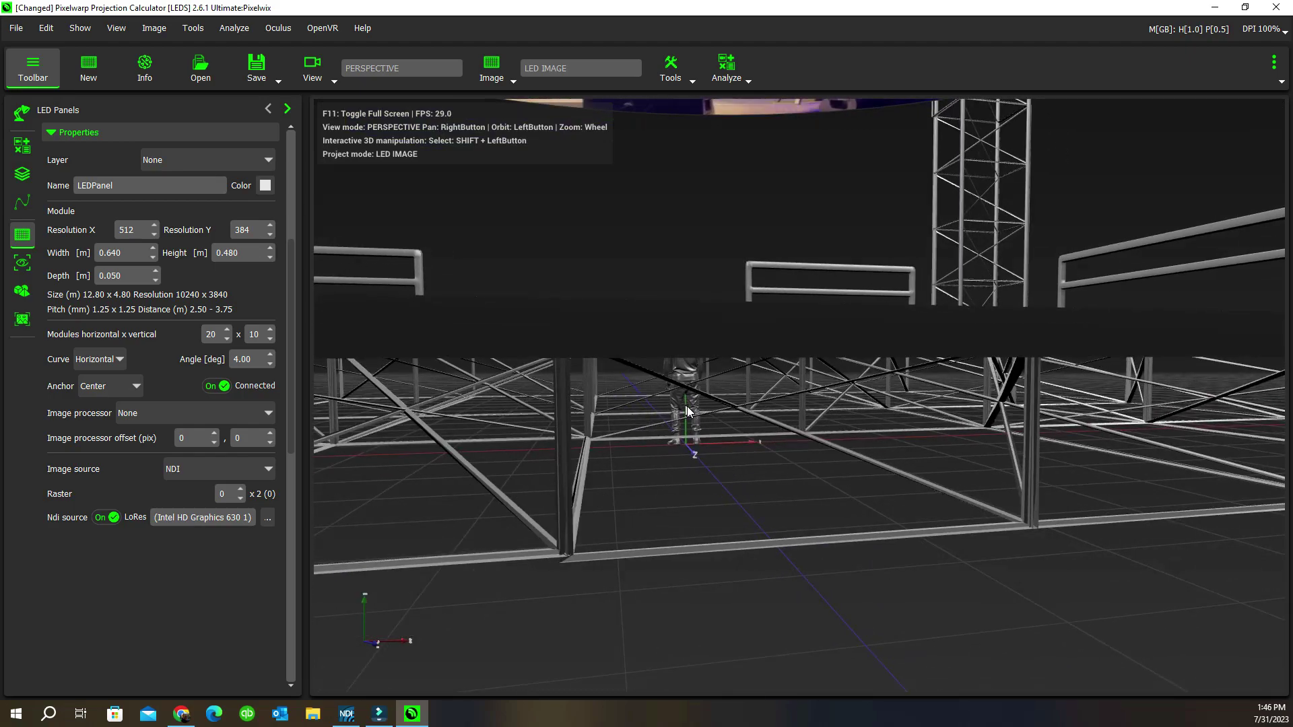
shift+click(684, 389)
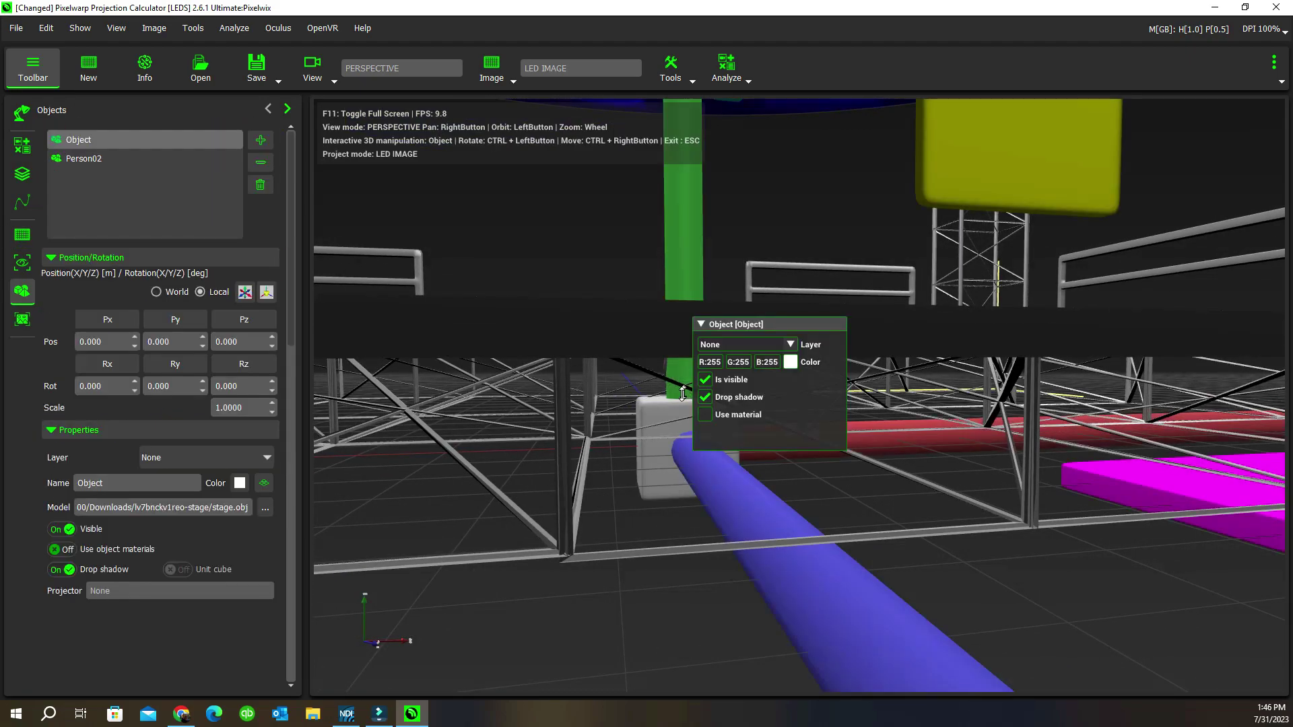
click(701, 325)
scroll(658, 514, up, 8)
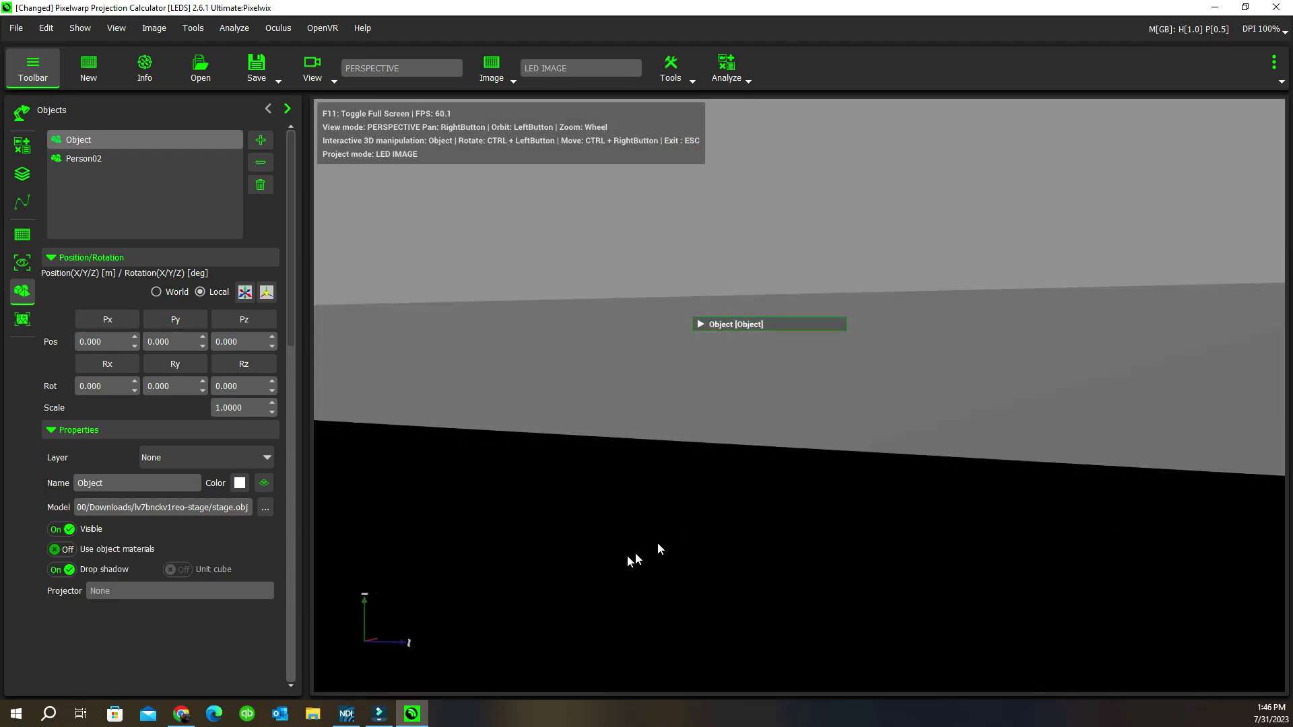
drag(628, 556, 622, 552)
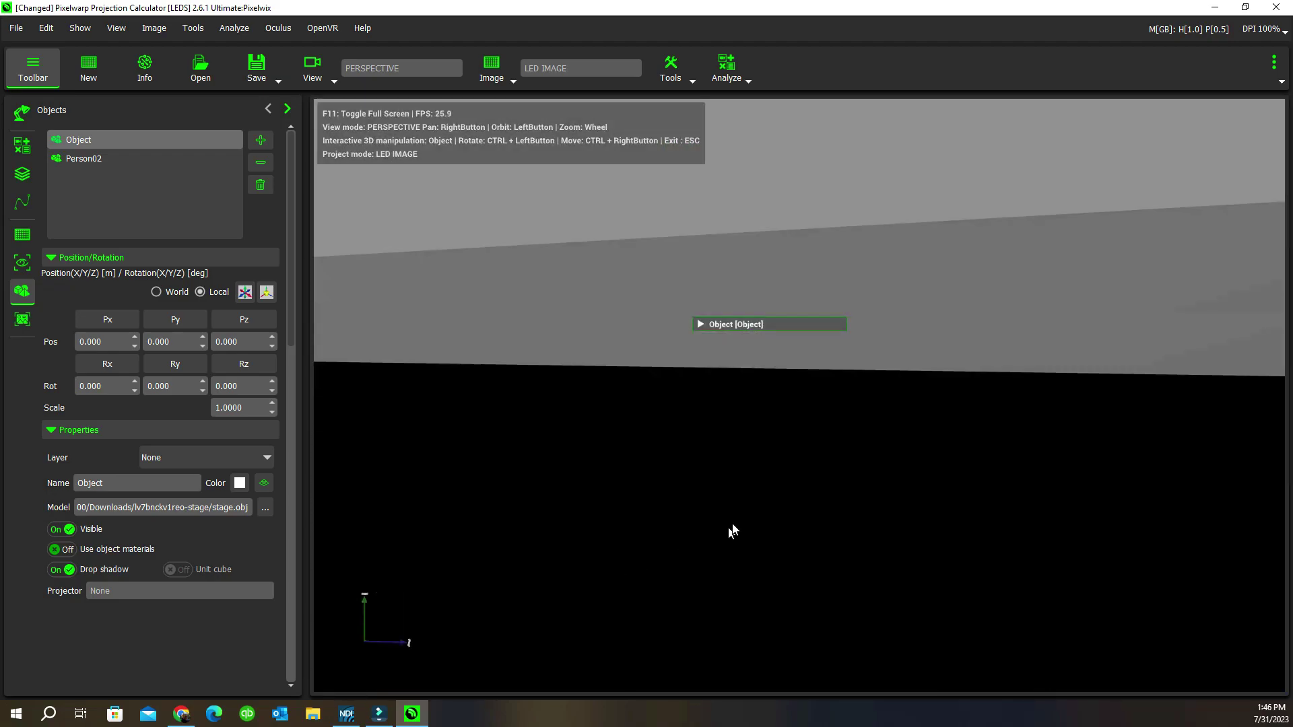
scroll(732, 531, down, 10)
key(Escape)
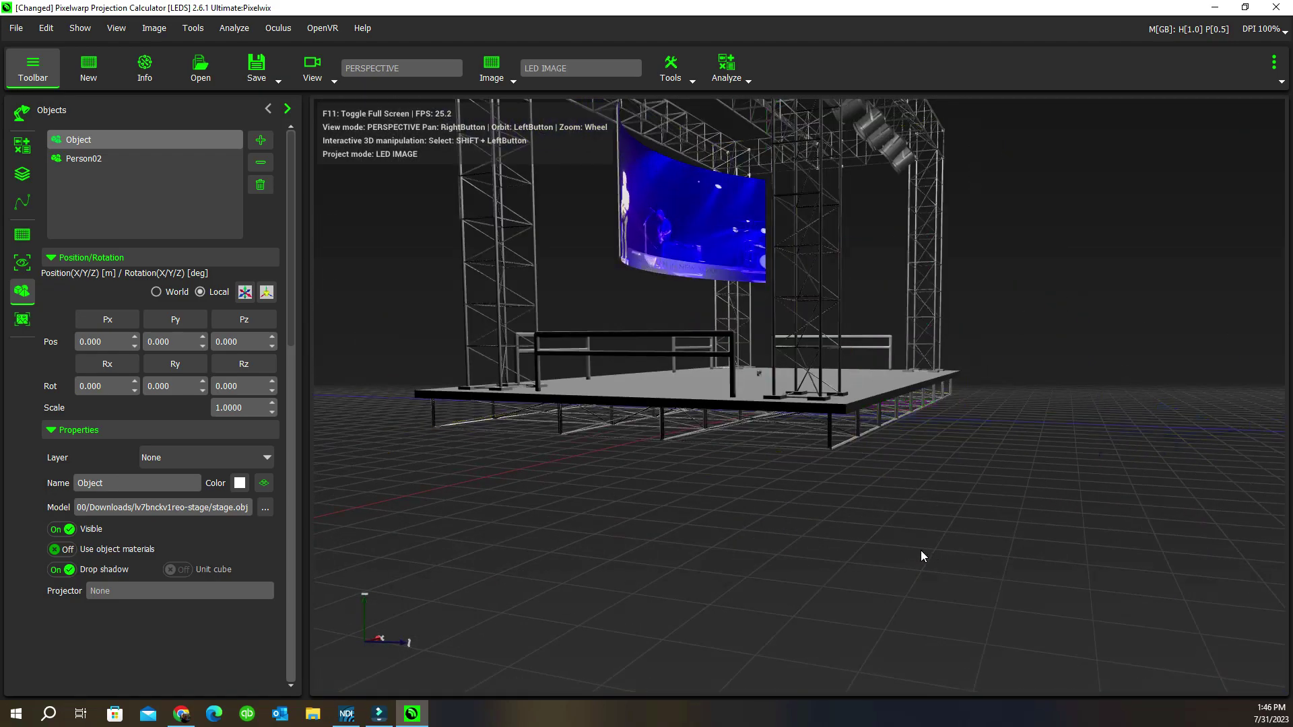
Step: Raise the Person02 model along Y to about 1.523 m so it stands on the stage deck, and deselect it
drag(920, 552, 532, 552)
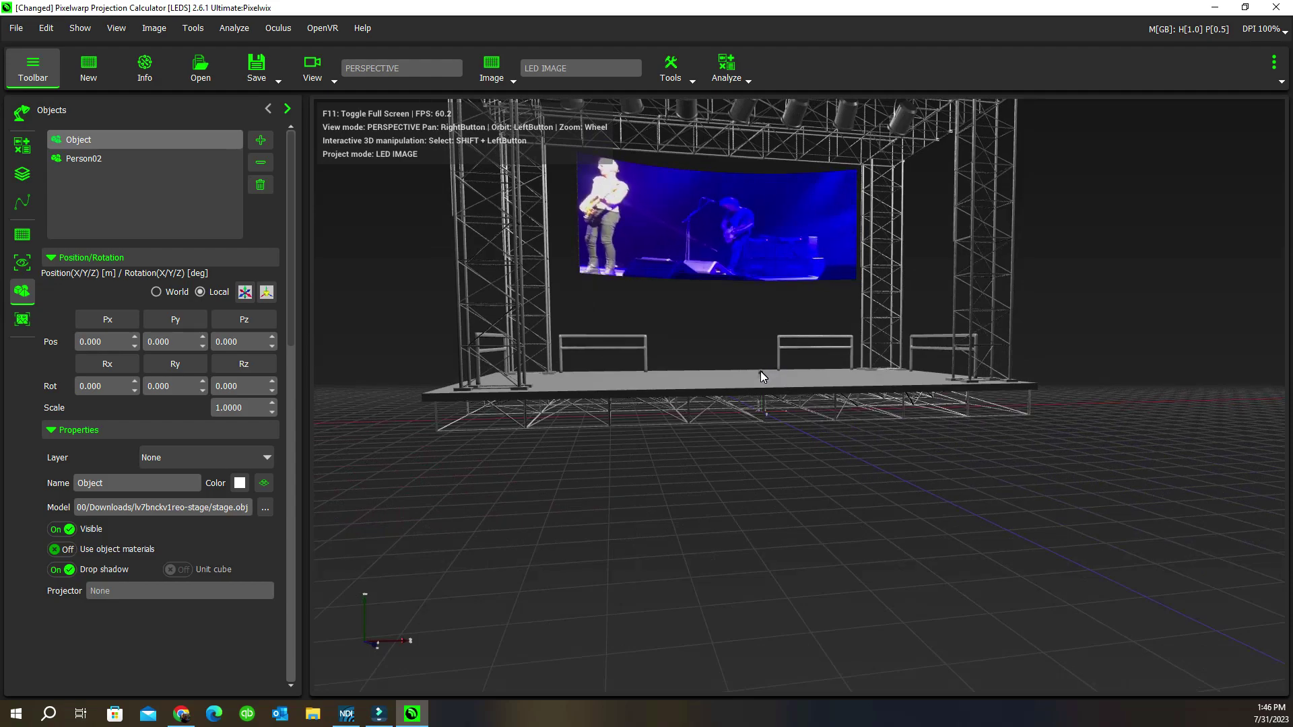
shift+click(761, 370)
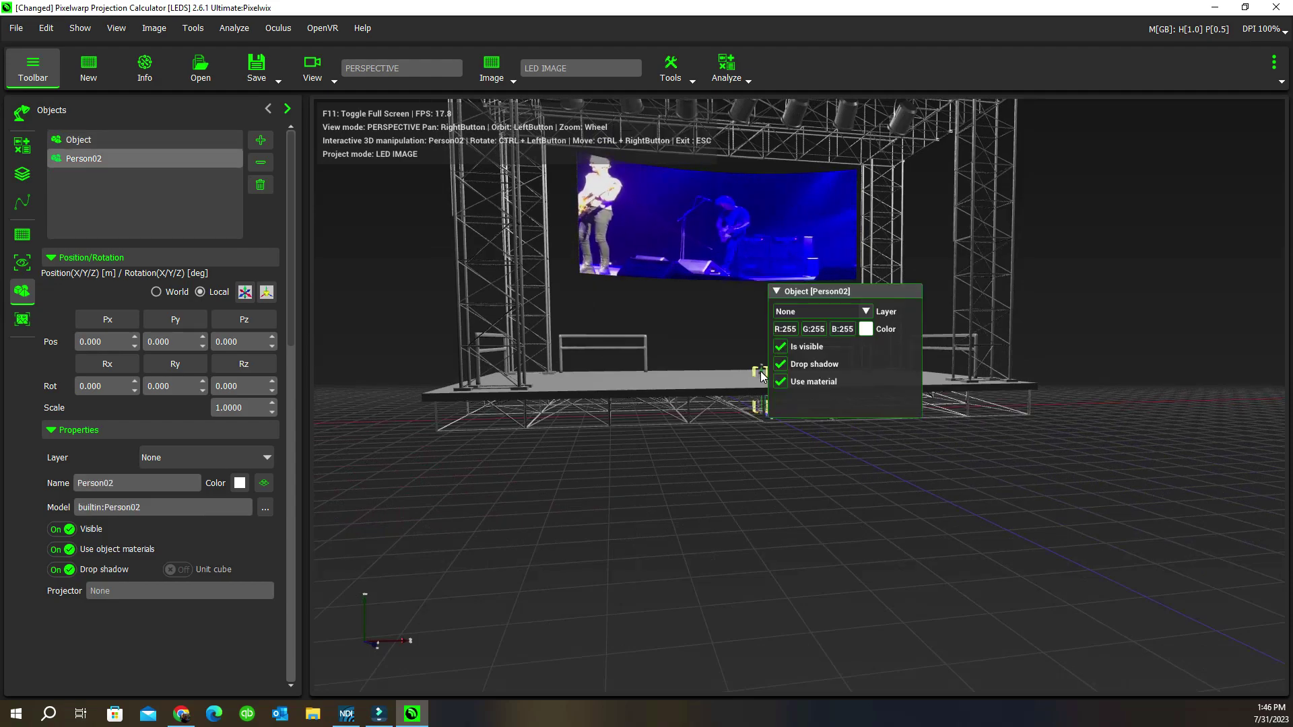
scroll(761, 370, up, 6)
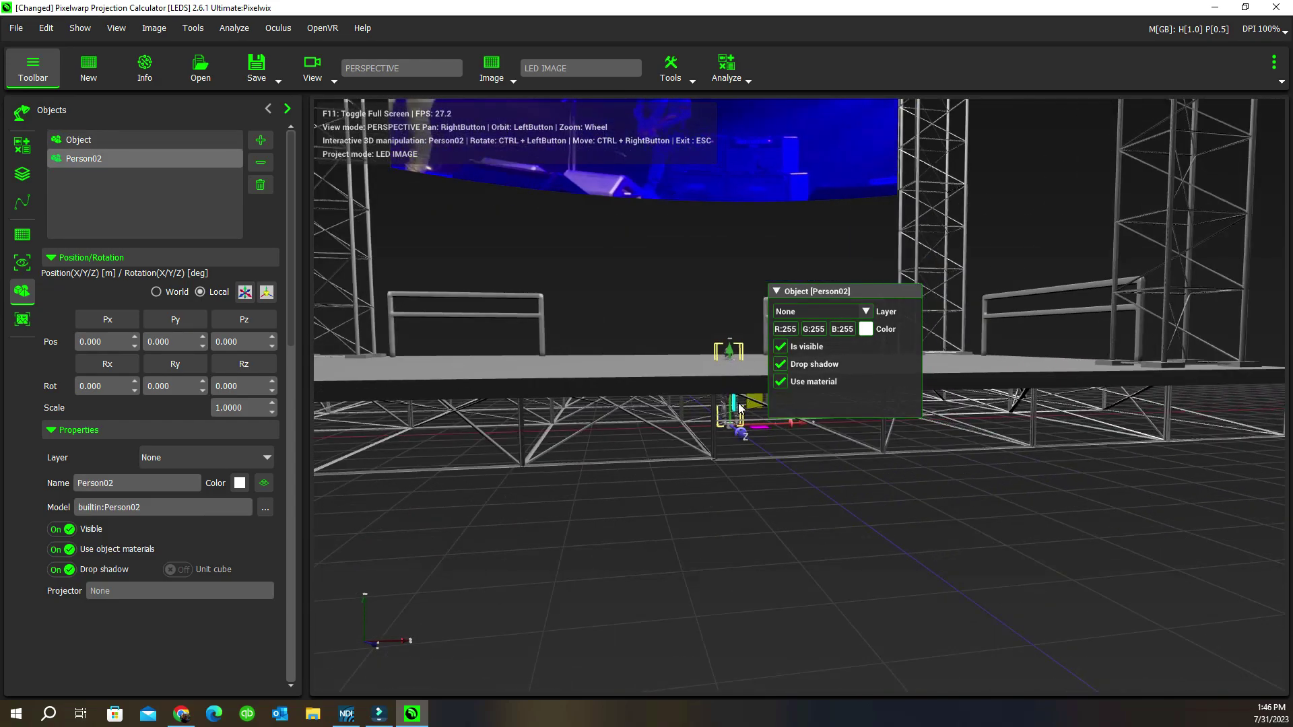
drag(731, 388, 731, 299)
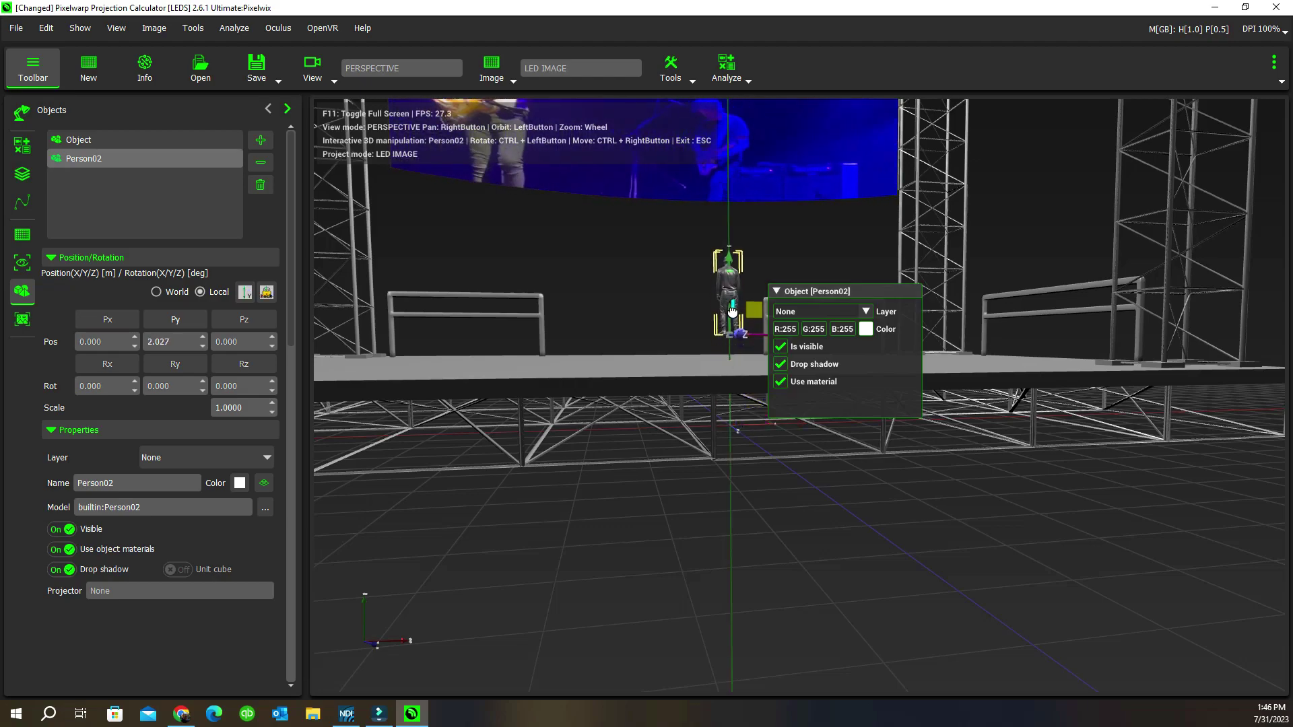
drag(801, 465, 922, 562)
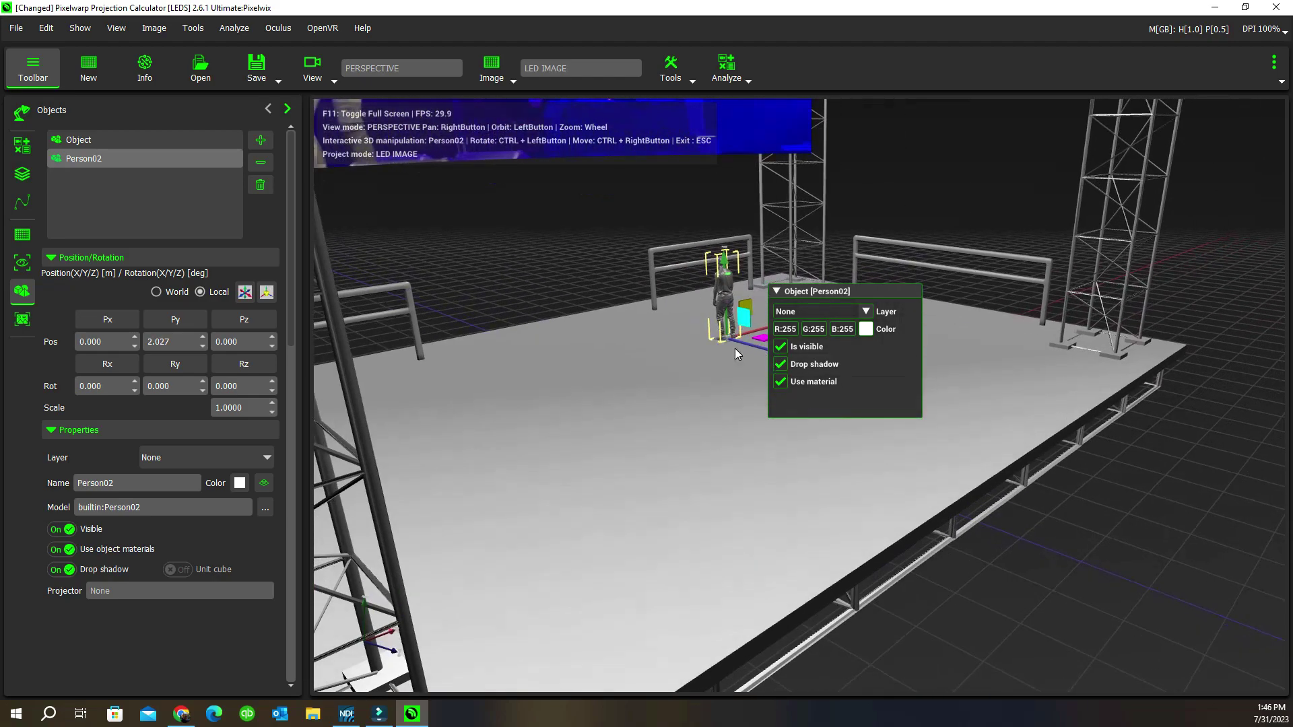
drag(726, 293, 728, 318)
drag(1006, 619, 803, 593)
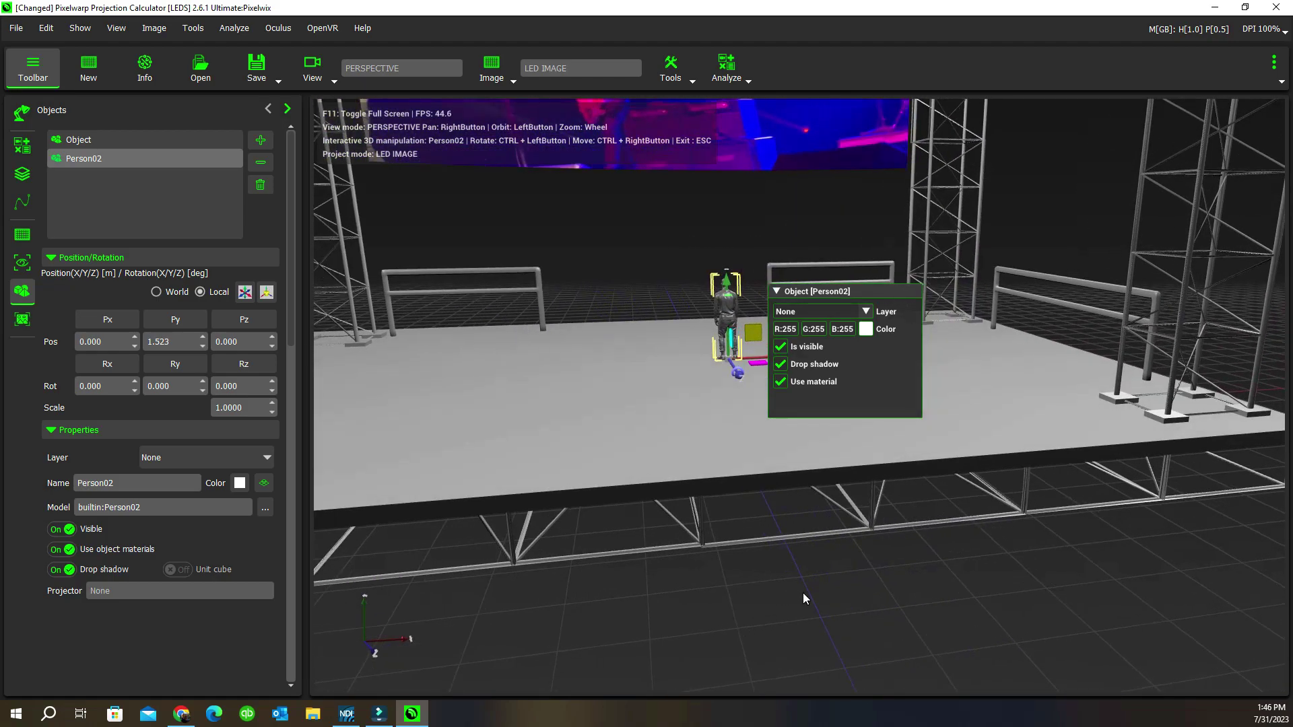
key(Escape)
scroll(684, 569, down, 8)
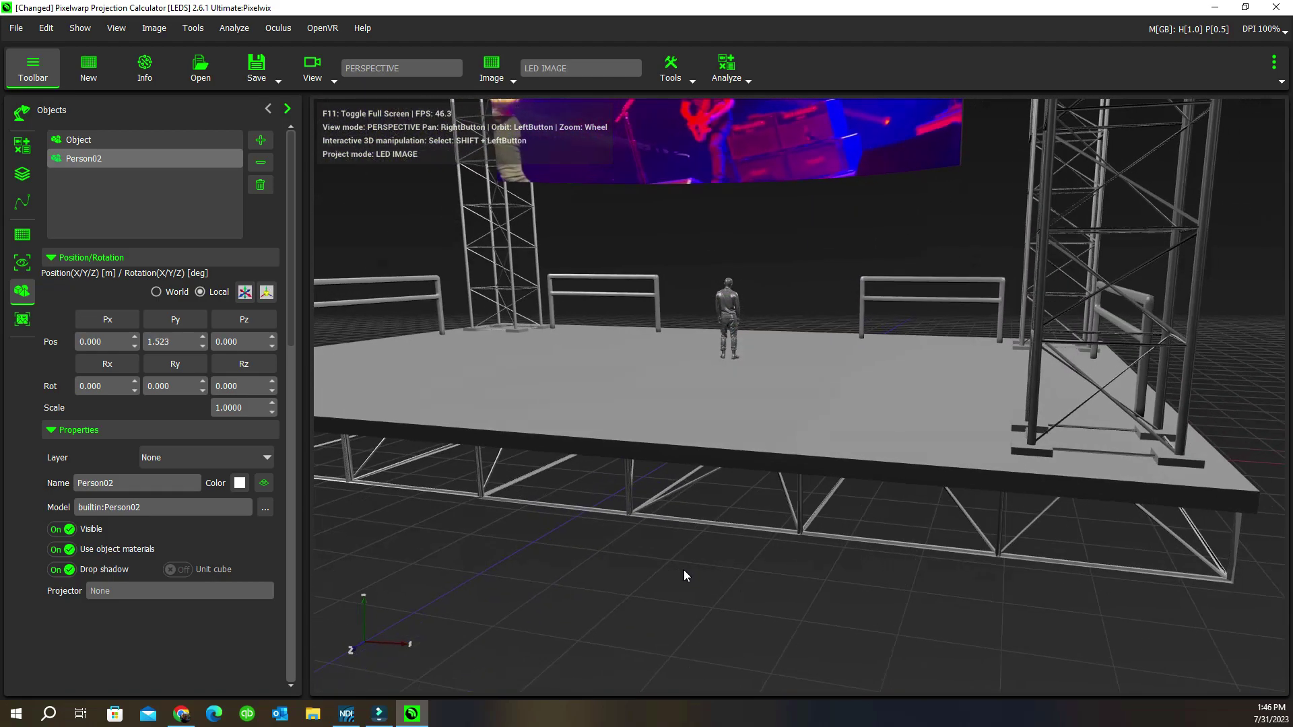
Step: Bring the whole stage into view and review the available LED analysis modes without applying one
scroll(767, 530, up, 3)
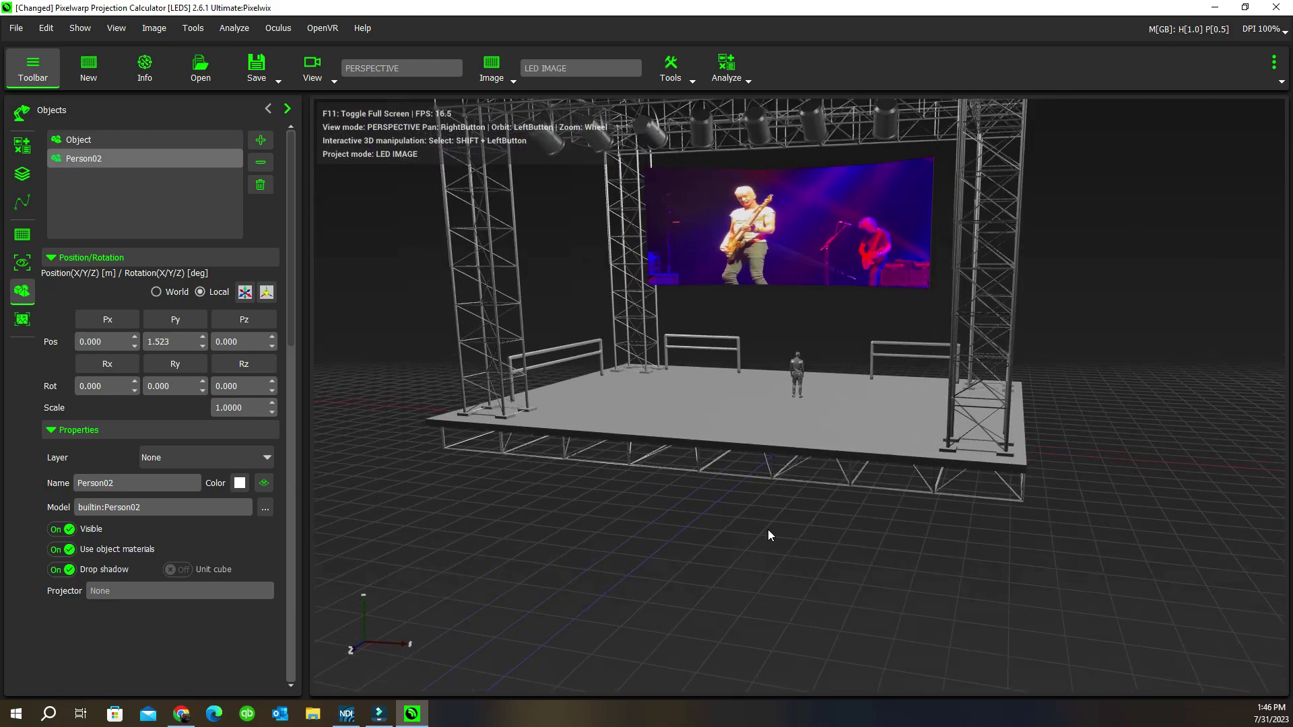
click(750, 79)
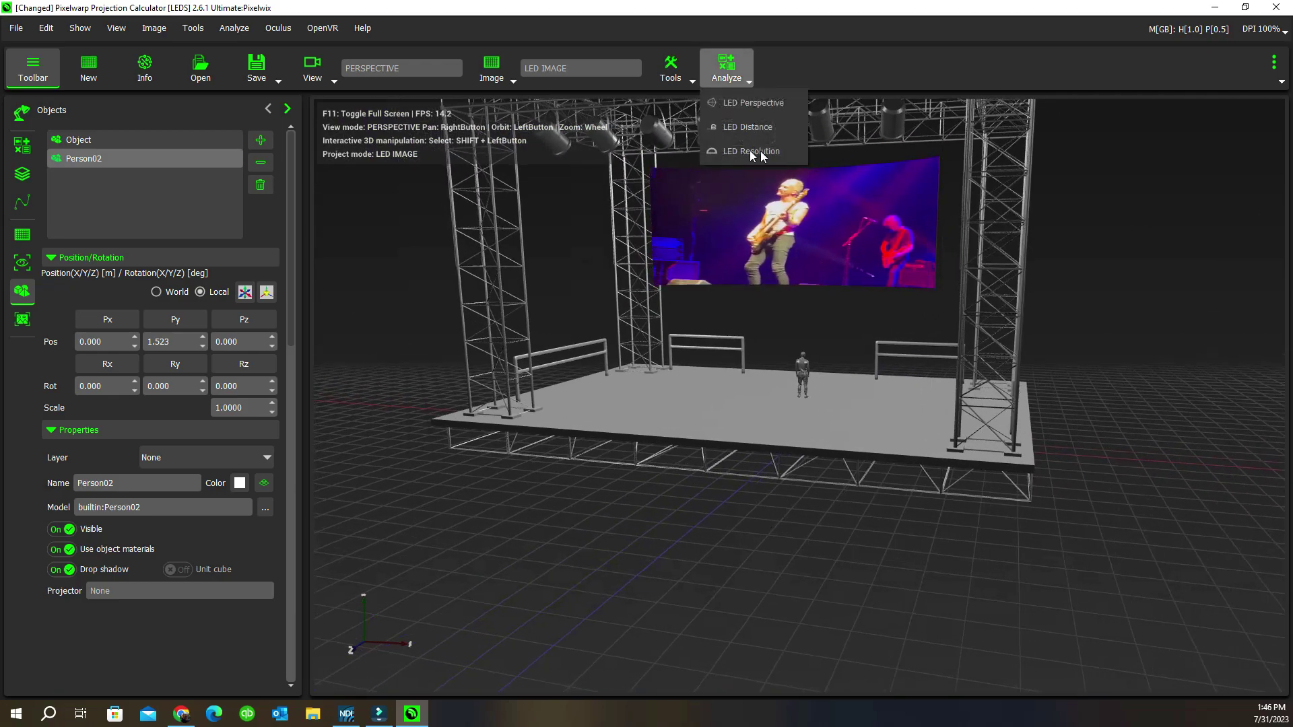
click(741, 526)
scroll(718, 531, down, 2)
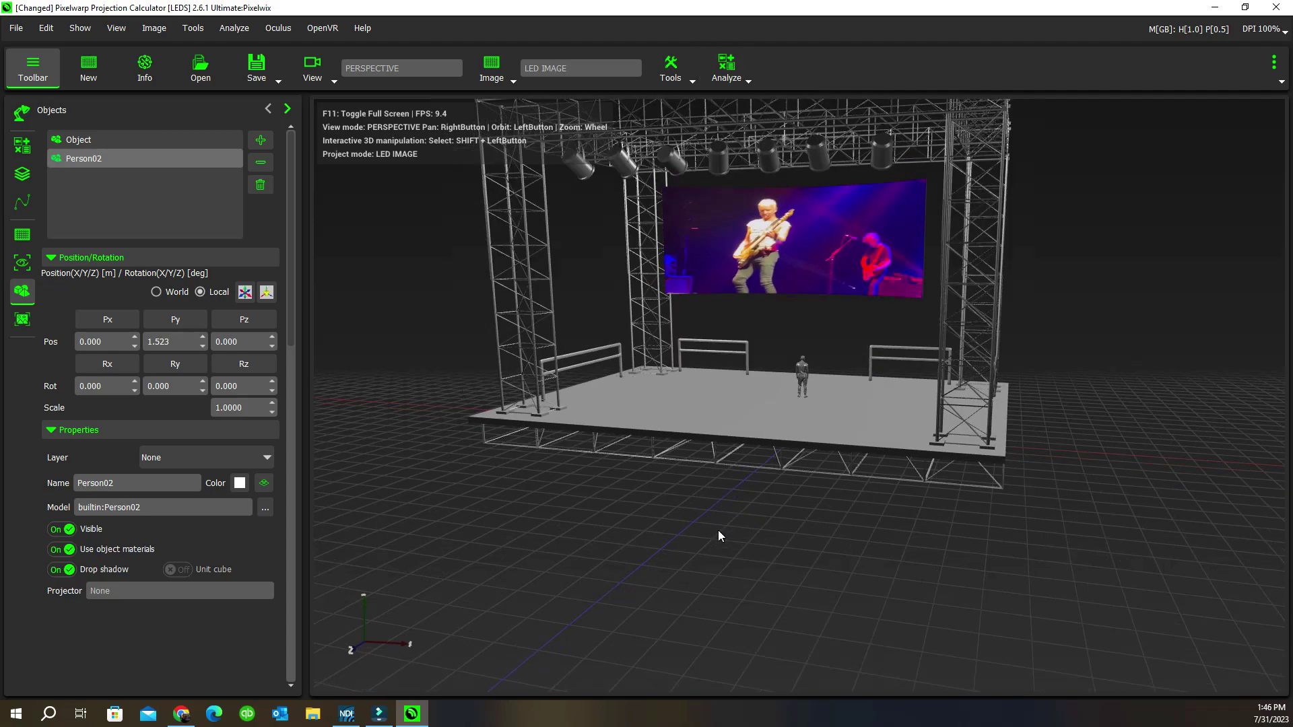
Step: Examine the curved LED wall and its live content from the front and at an angle, comparing its scale with the person on stage
drag(699, 538, 877, 556)
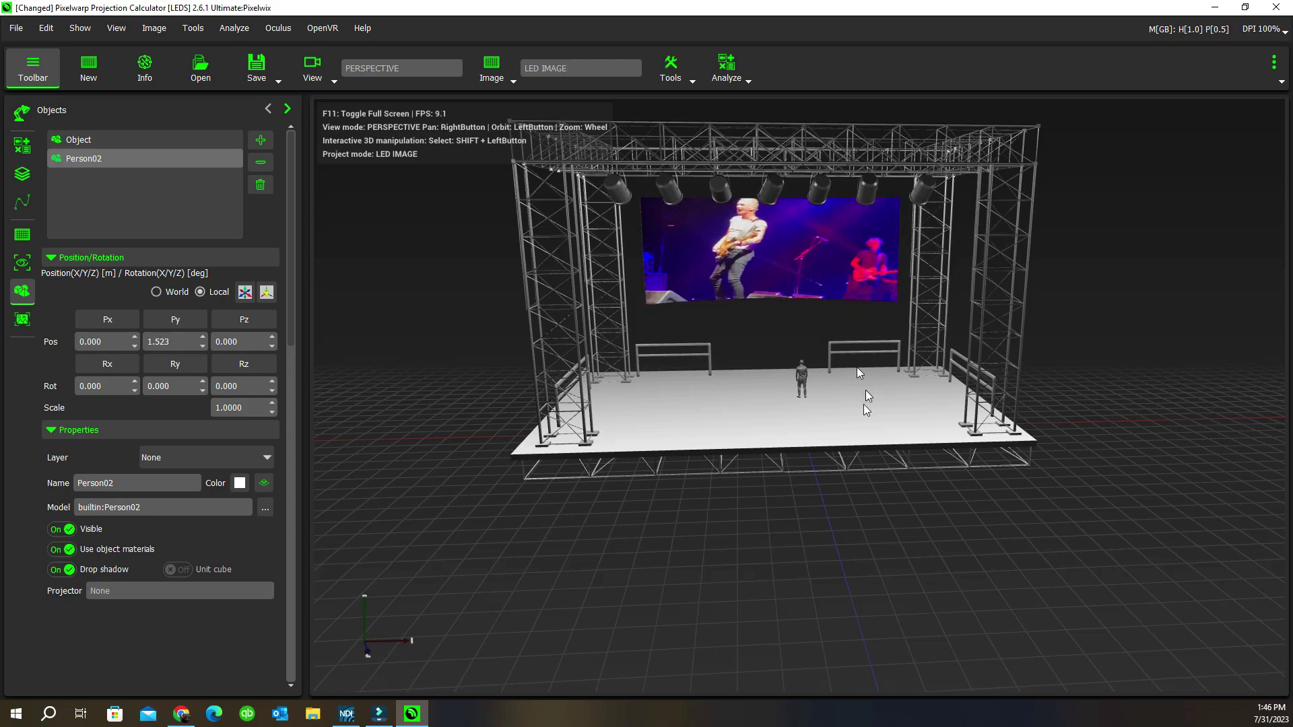
drag(854, 551, 797, 491)
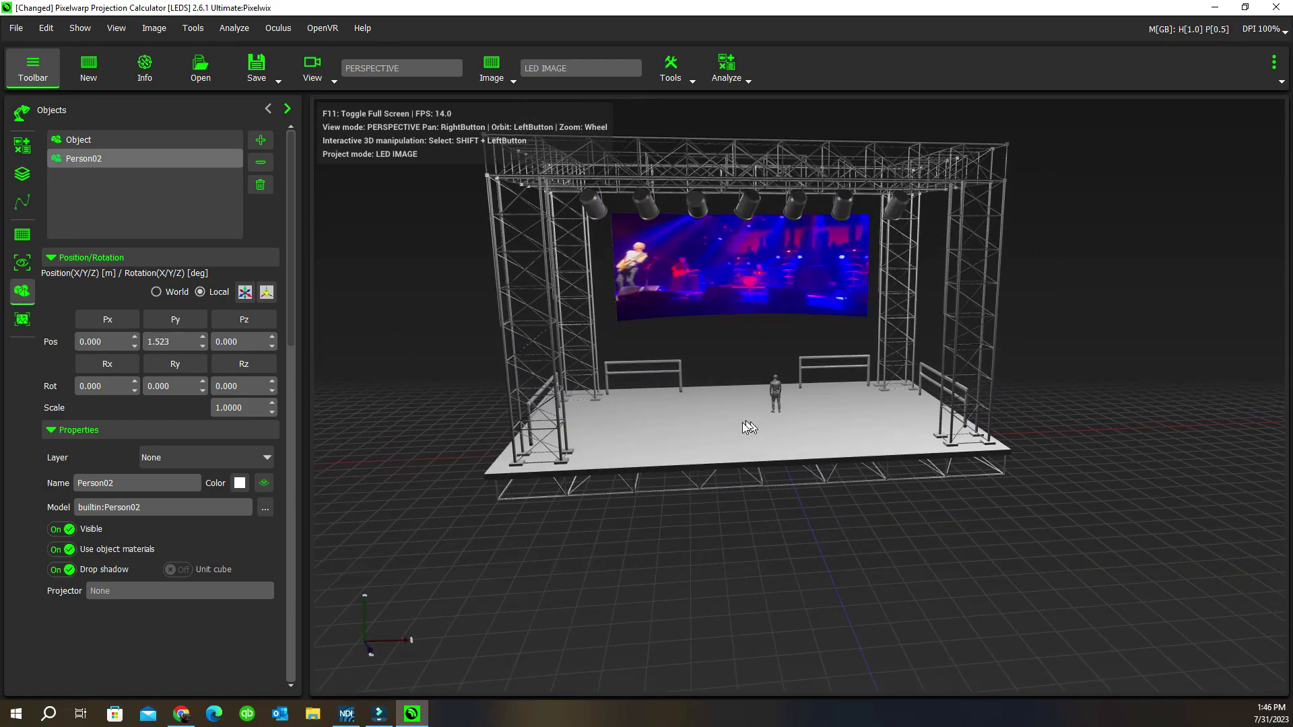
drag(741, 422, 666, 454)
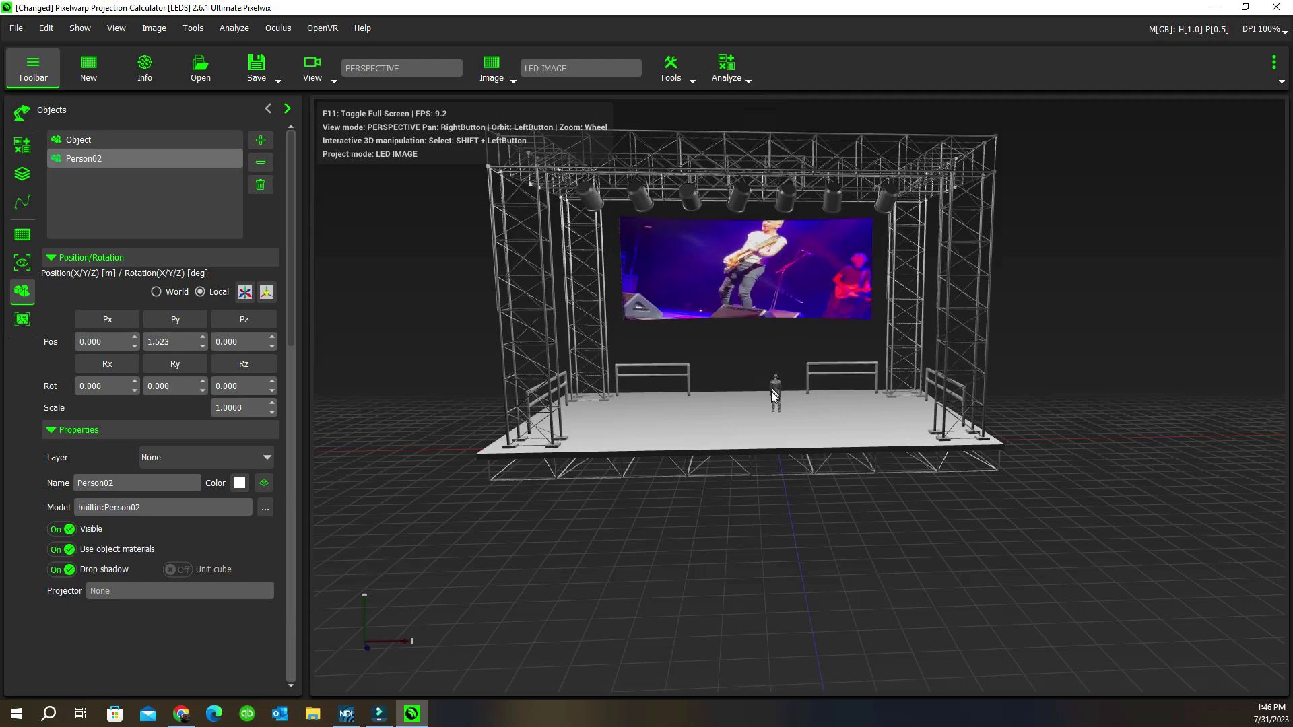
drag(774, 392, 737, 442)
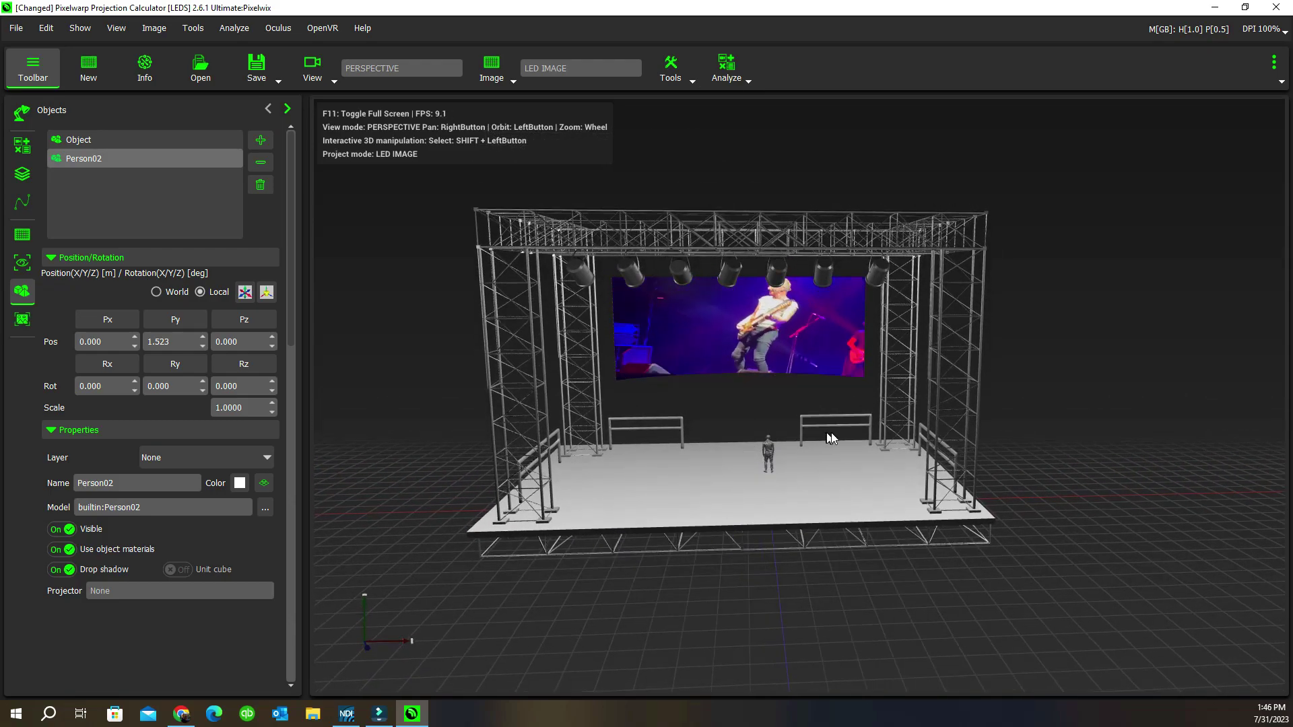
drag(830, 432, 712, 392)
scroll(772, 394, up, 6)
scroll(773, 394, down, 3)
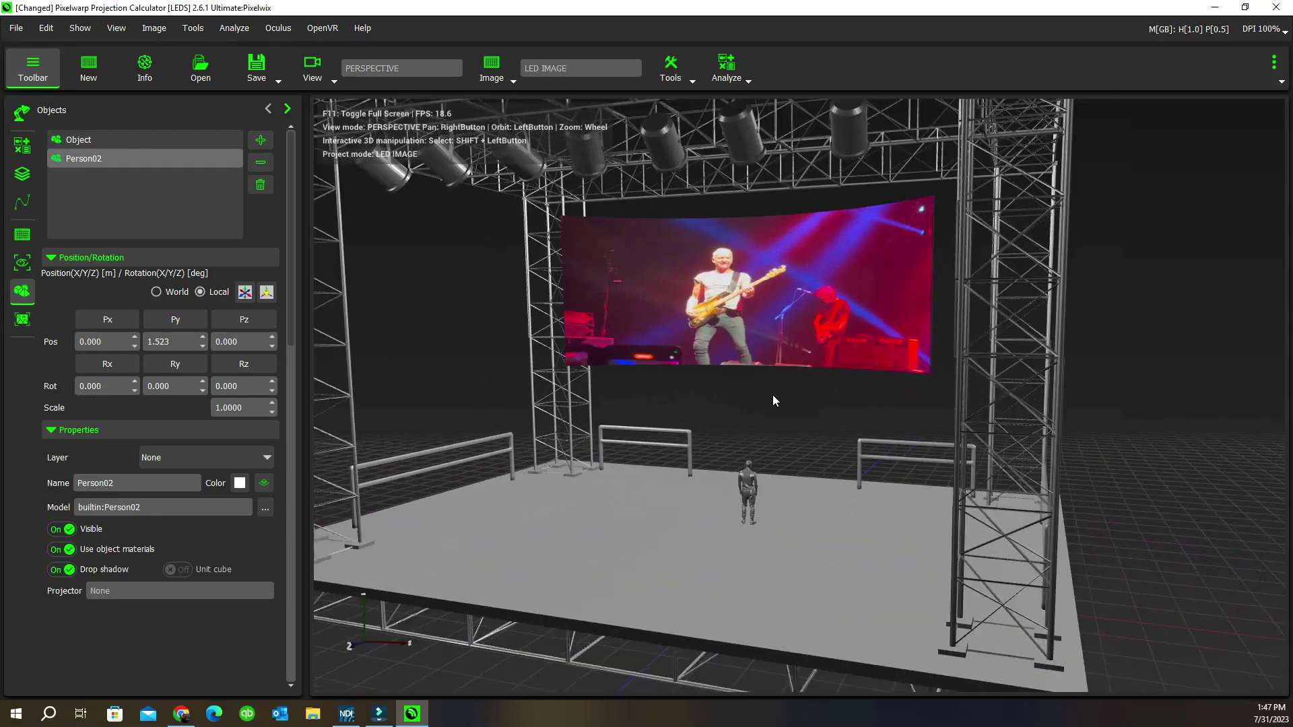
right_drag(772, 395, 810, 427)
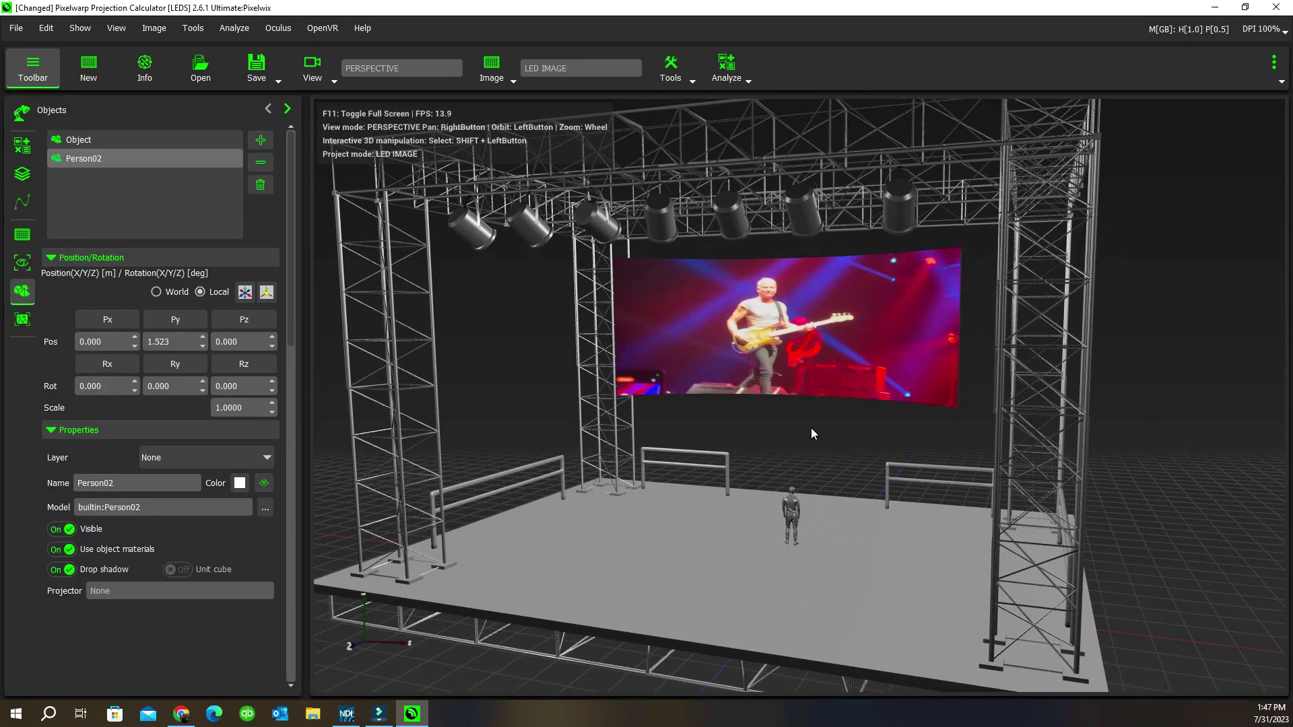